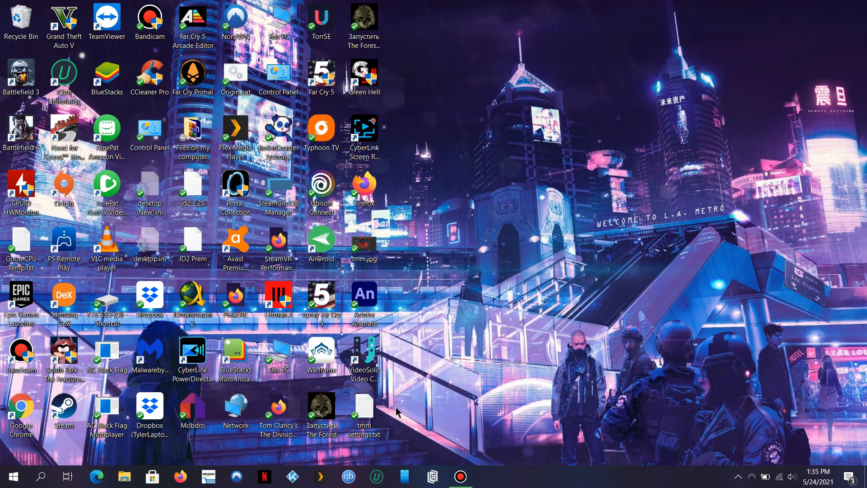
Launch Firefox and enter tinymediamanager.com in the address bar.
click(180, 477)
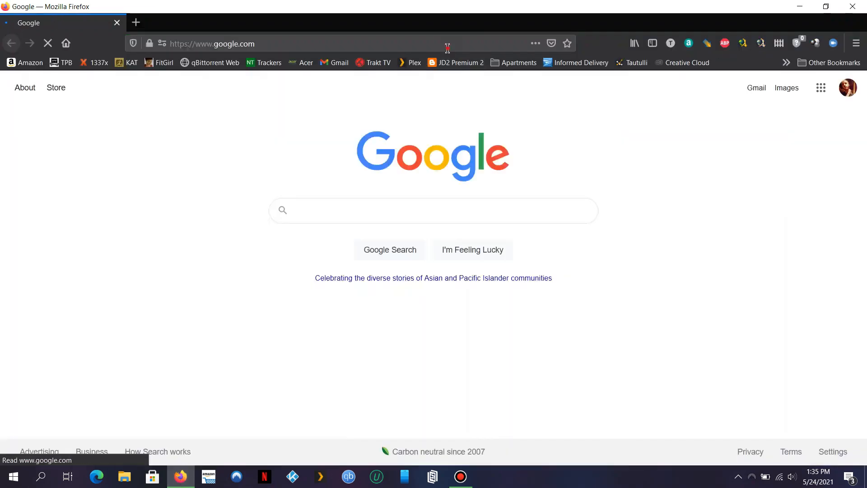
click(448, 43)
text(t)
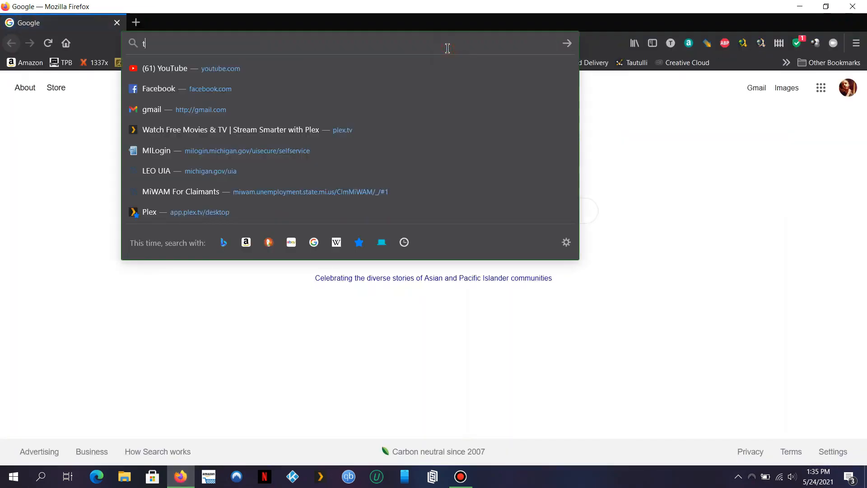
text(inymediama)
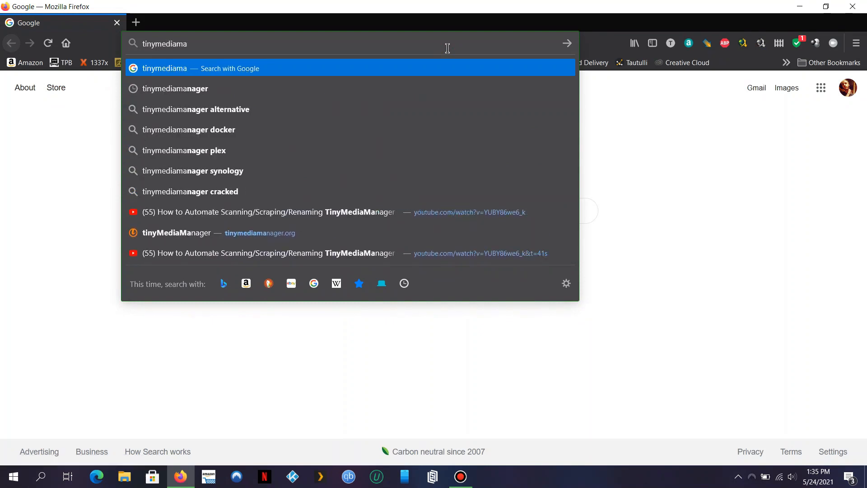
text(nager.com)
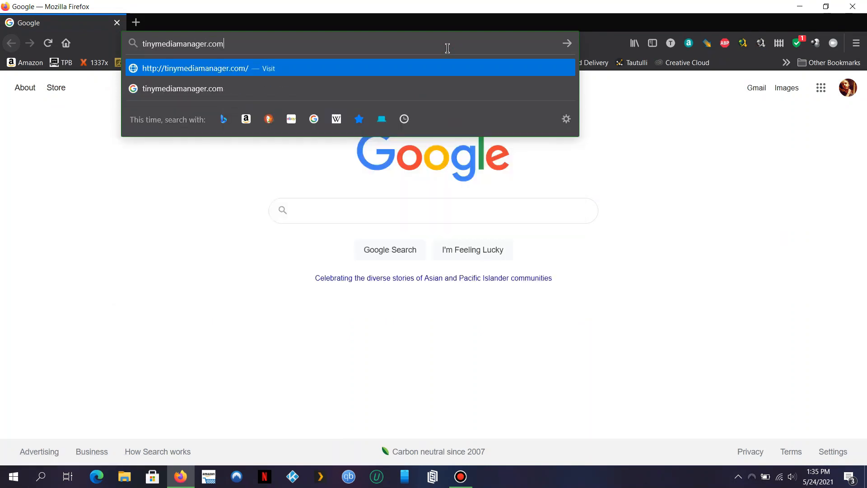
key(Return)
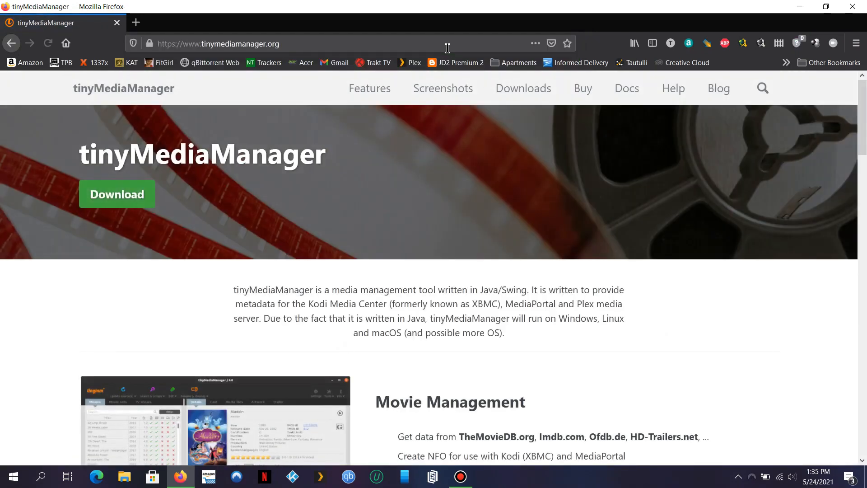
Start downloading the Windows package tmm_4.1.5.1_win.zip and check its download progress.
click(125, 199)
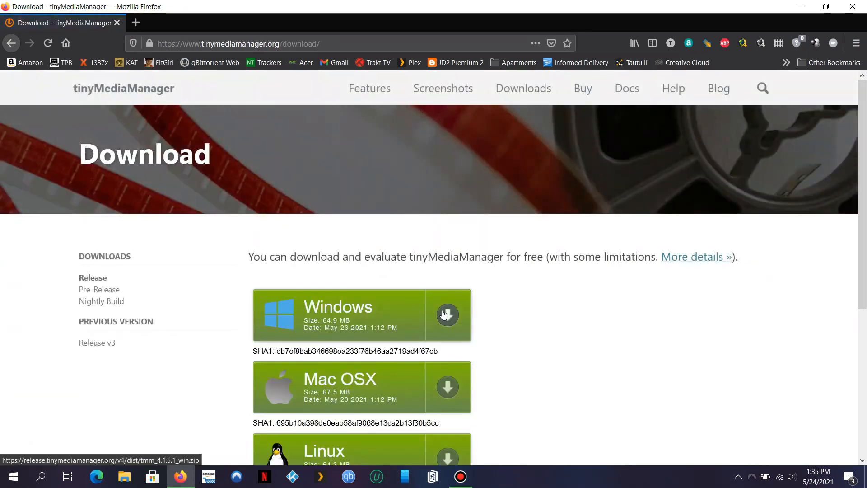
click(397, 313)
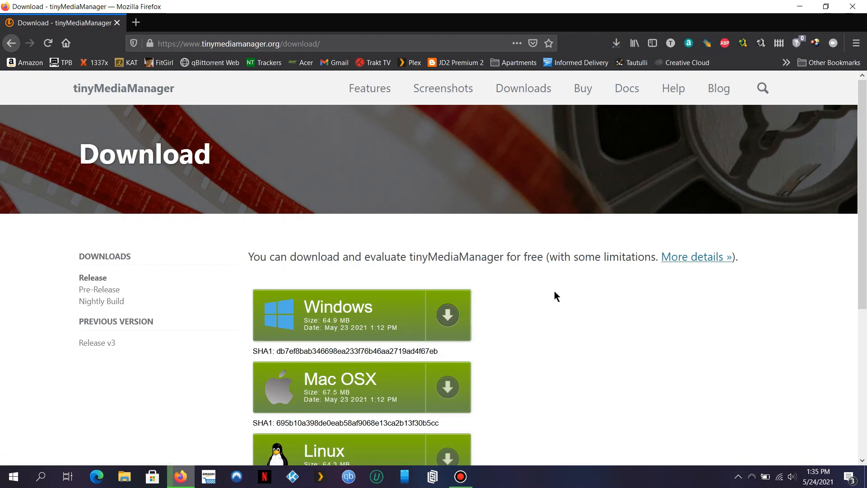
click(619, 47)
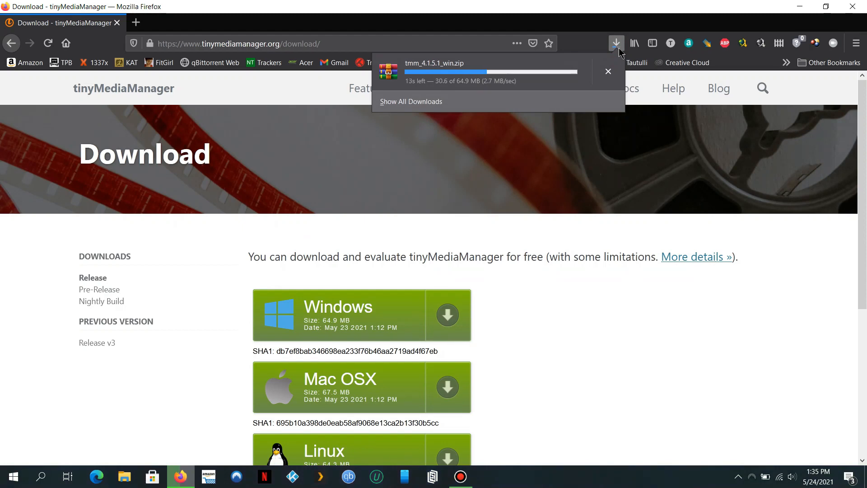
click(125, 476)
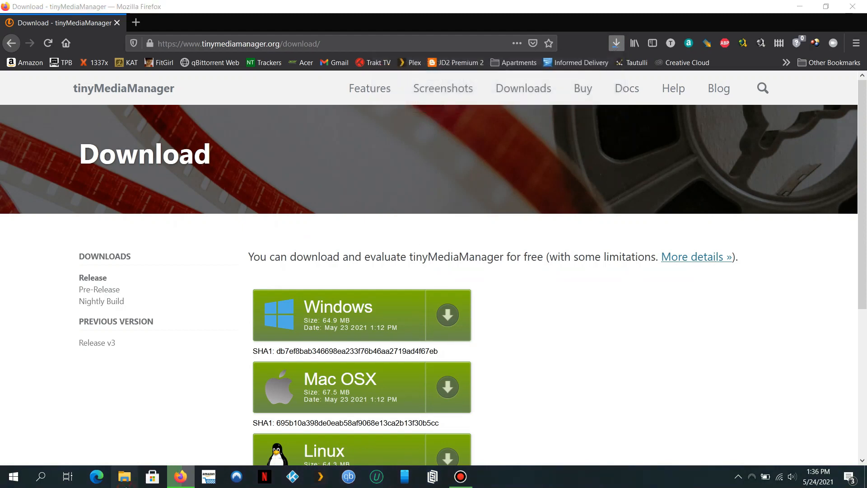
Look inside the TV Shows folder on drive D:, then return to D:.
double_click(470, 285)
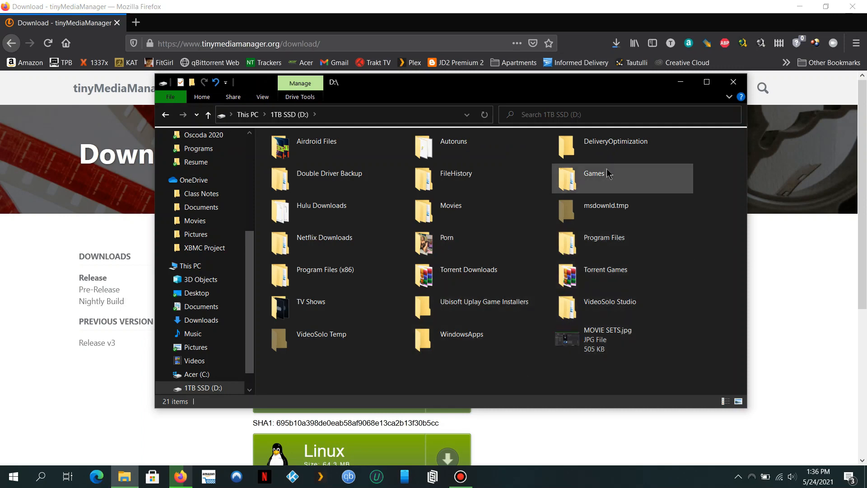
double_click(375, 313)
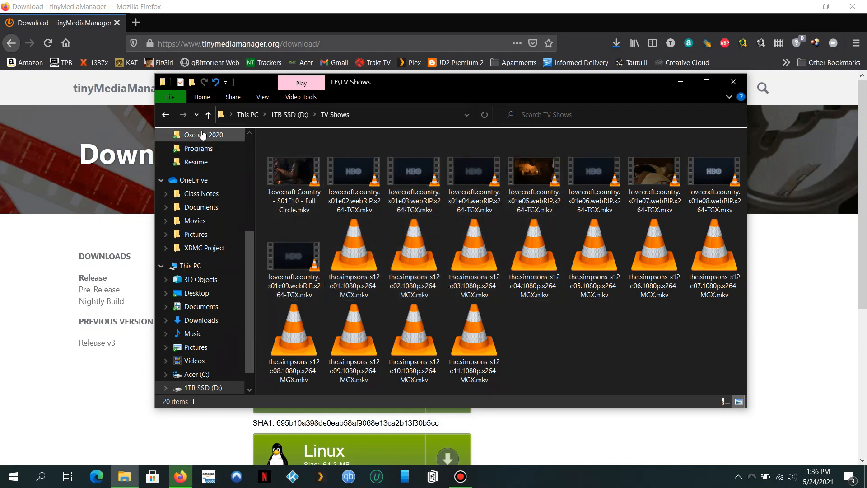
click(209, 115)
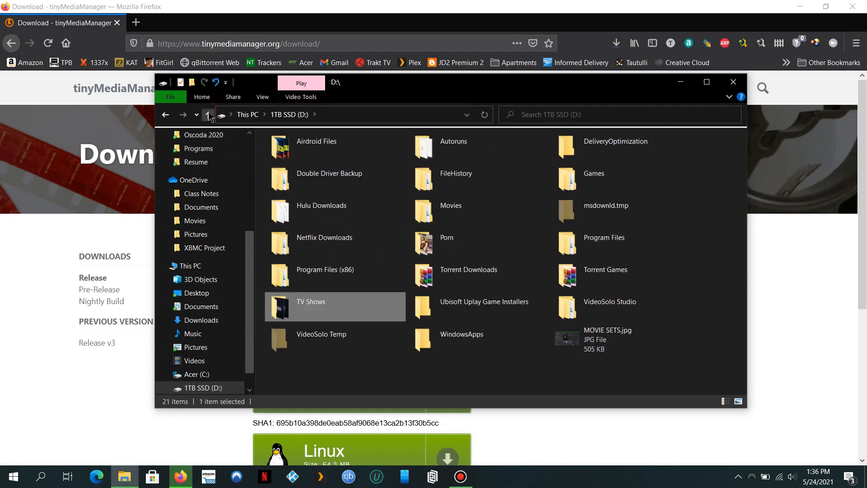
Inspect the Monster Hunter movie file in D:\Movies, then close File Explorer.
double_click(453, 217)
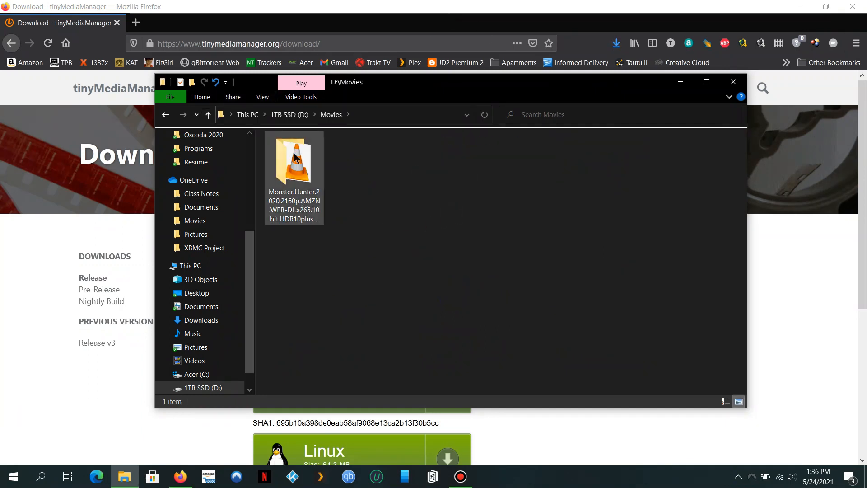
double_click(318, 197)
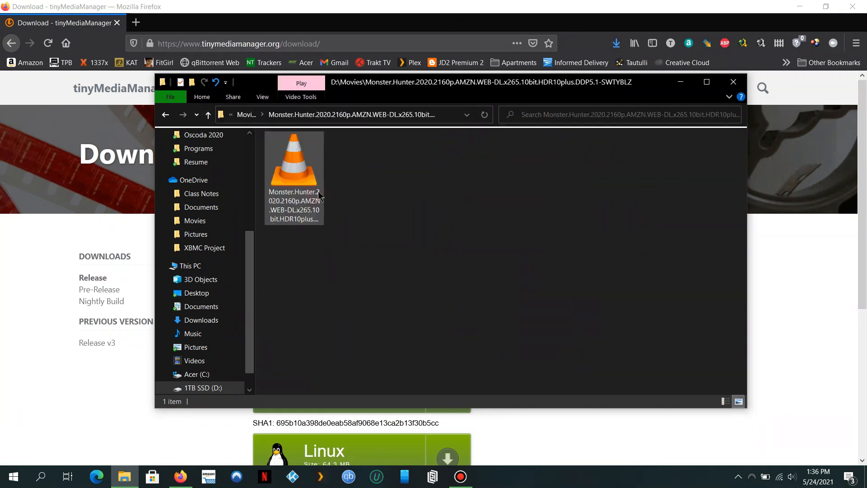
click(307, 216)
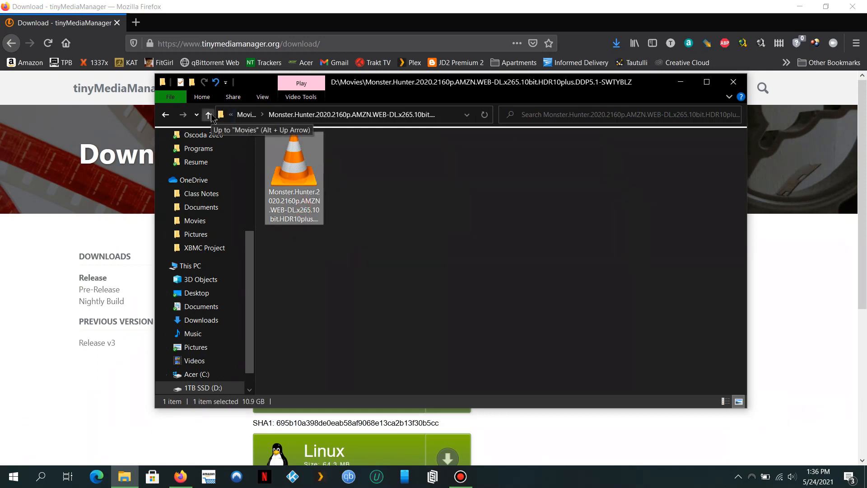
right_click(278, 161)
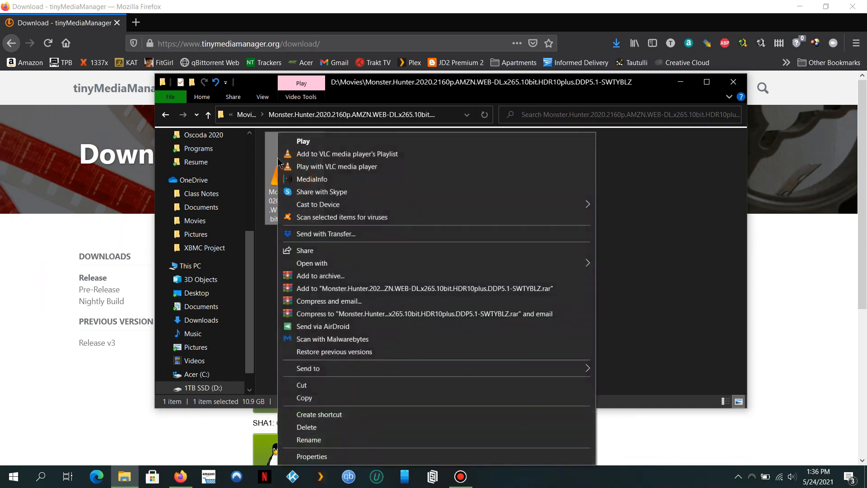
click(608, 294)
click(209, 115)
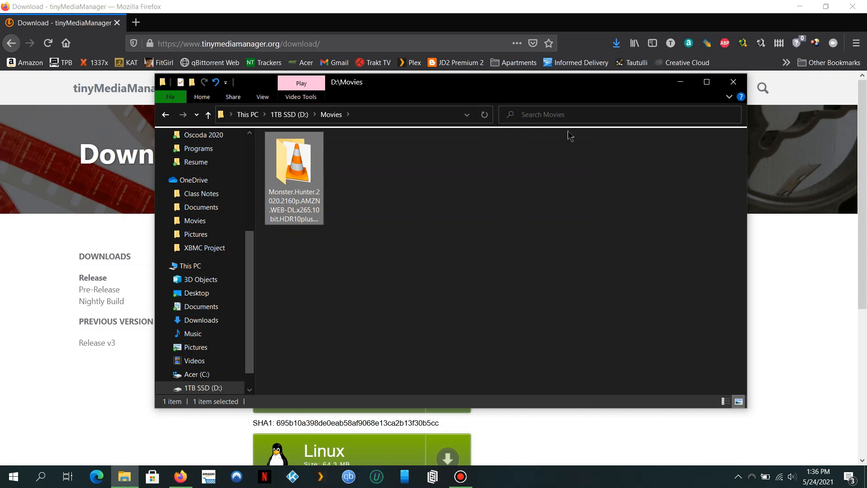
click(734, 82)
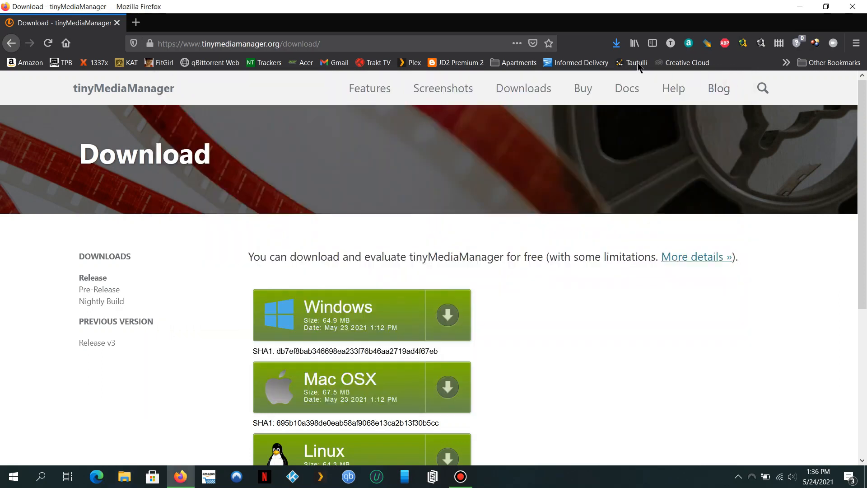
Extract tmm_4.1.5.1_win.zip with WinRAR into a newly created D:\TMM folder.
click(617, 44)
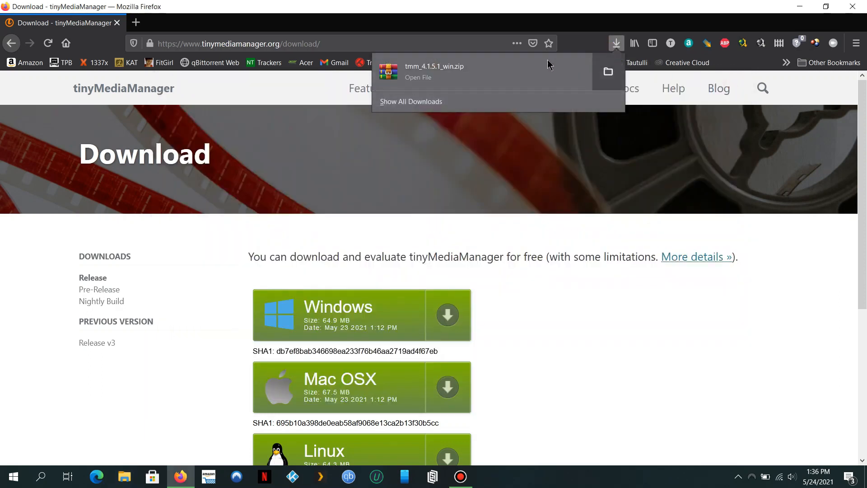
click(505, 63)
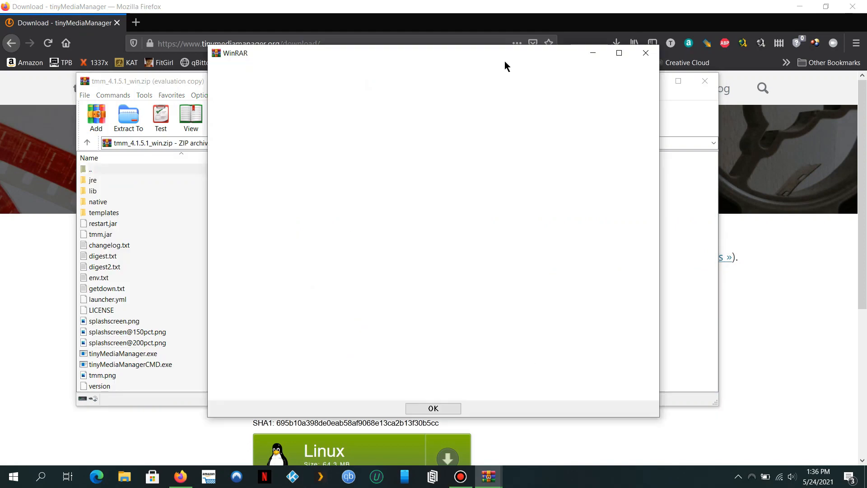
click(644, 58)
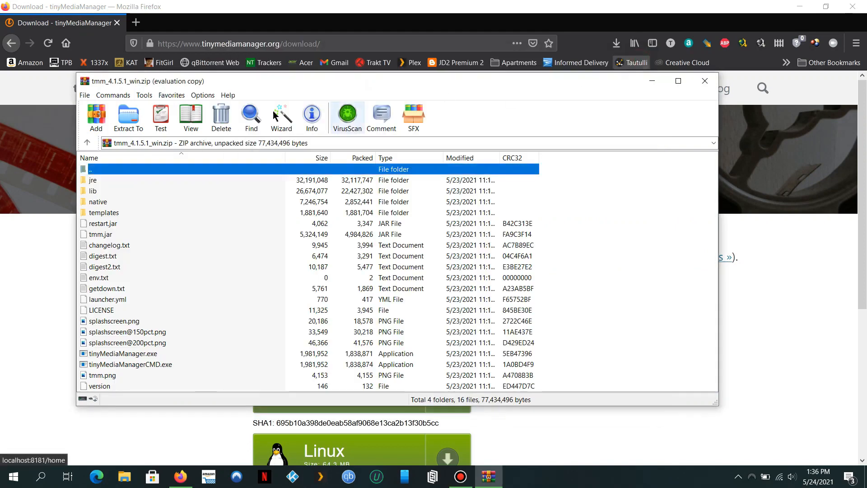
click(129, 117)
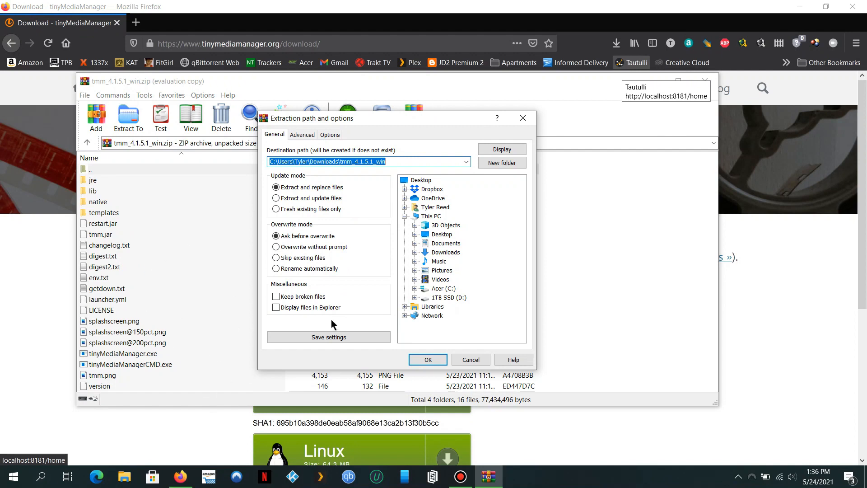
click(415, 297)
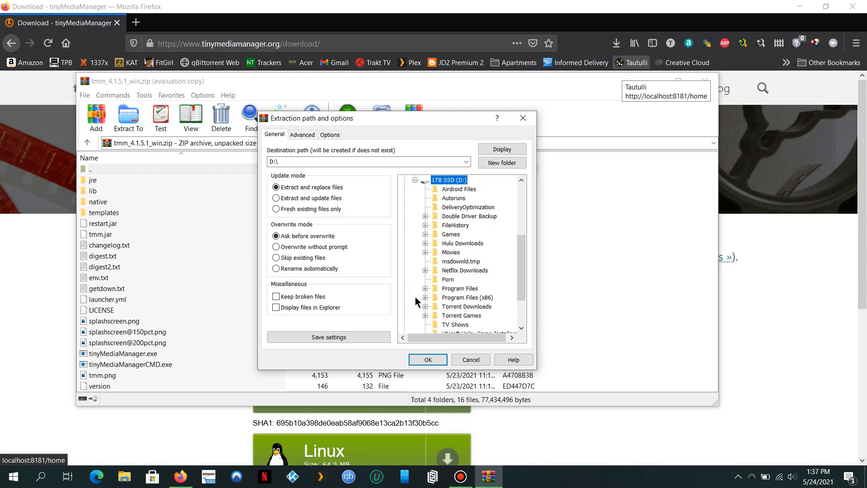
click(500, 163)
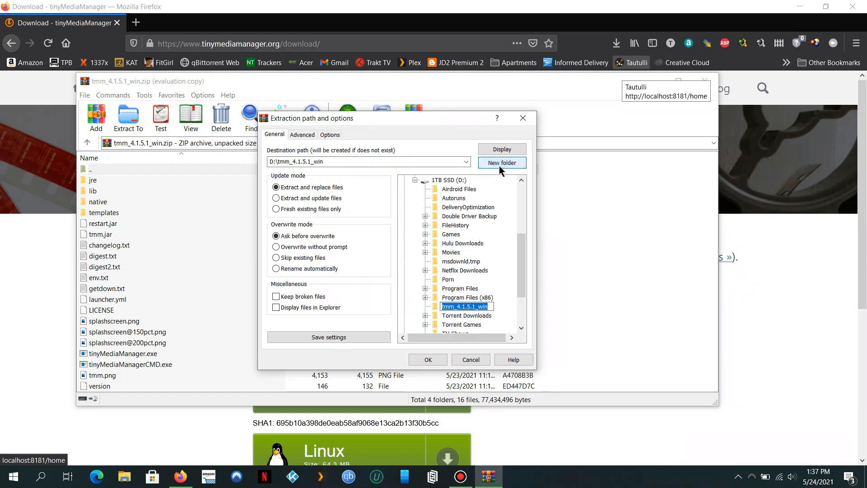
text(TMM)
key(Return)
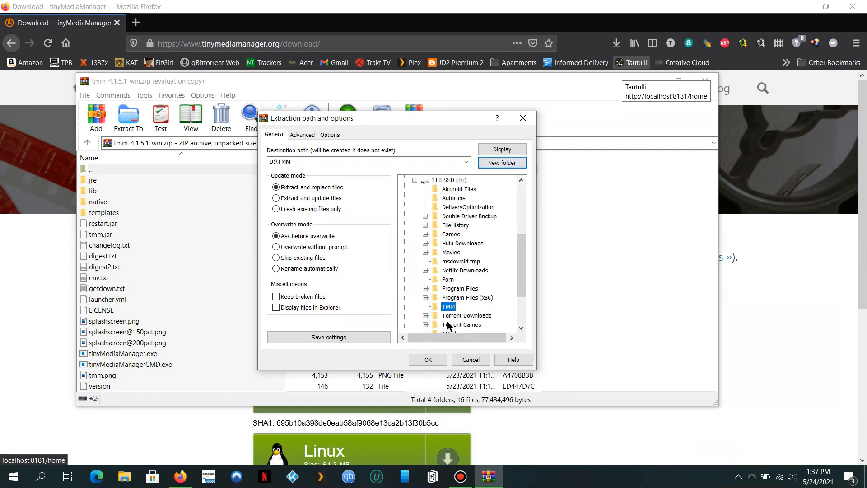
click(428, 359)
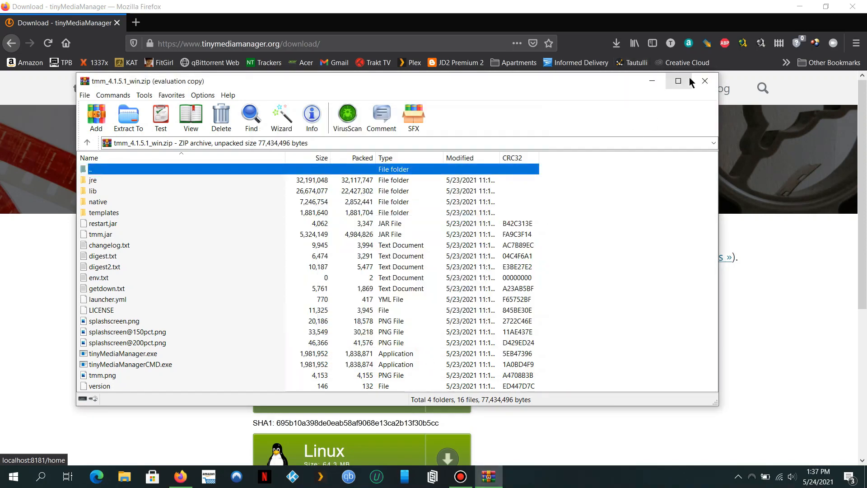
click(704, 82)
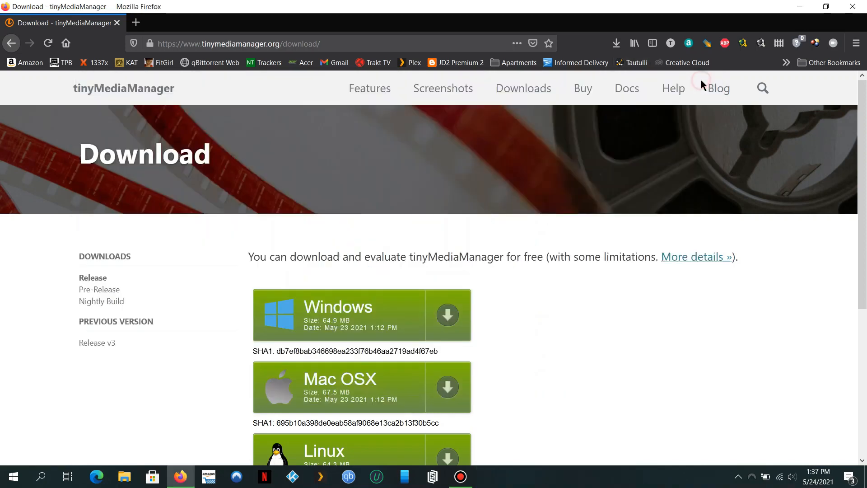
Send tinyMediaManager.exe from D:\TMM to the desktop as a shortcut.
click(850, 10)
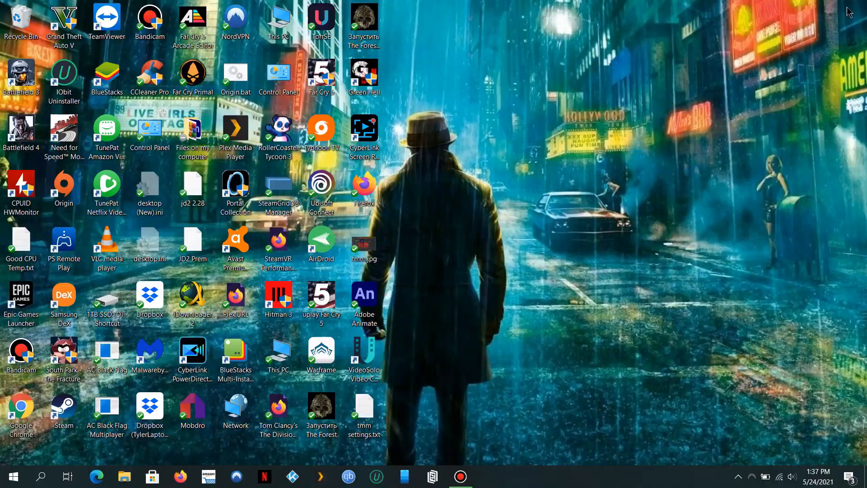
double_click(281, 24)
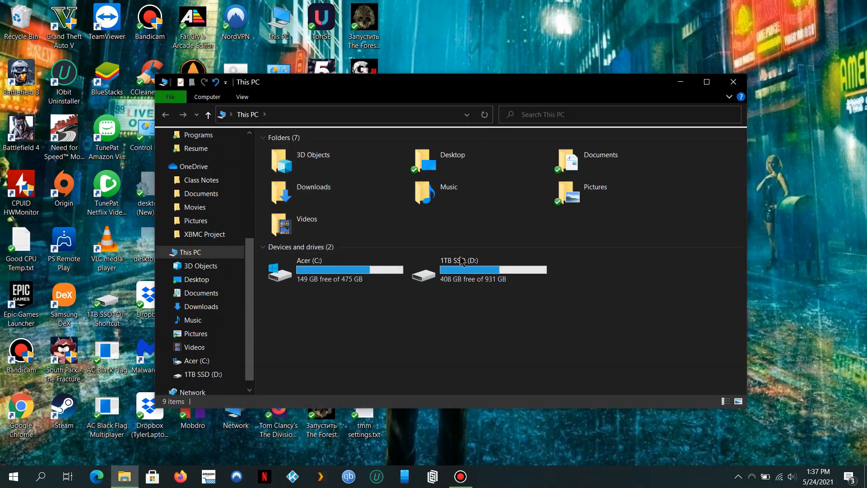
click(461, 264)
double_click(461, 264)
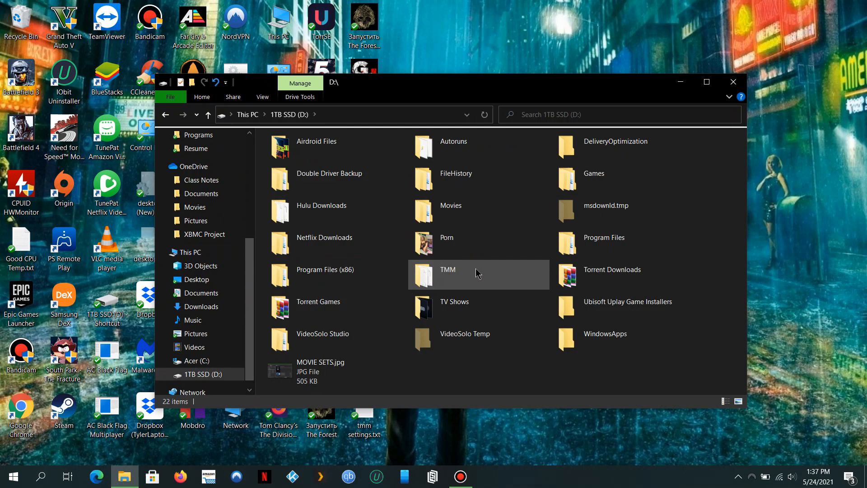
double_click(478, 273)
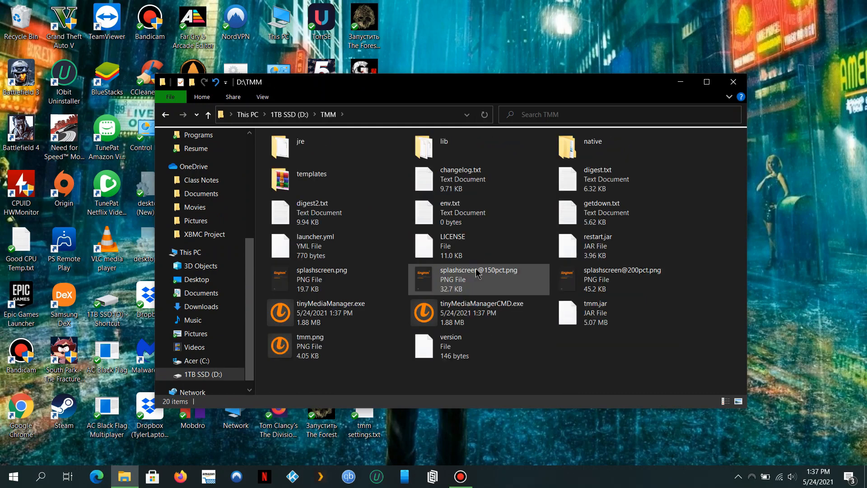
right_click(335, 311)
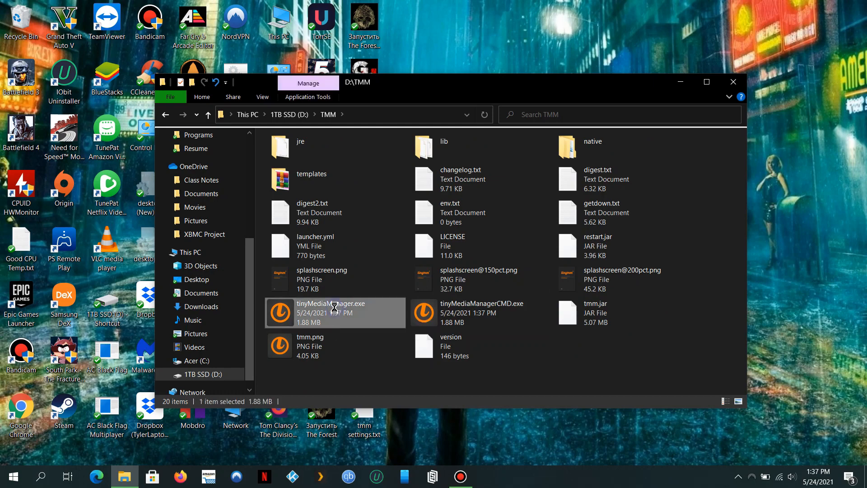
mouse_move(497, 368)
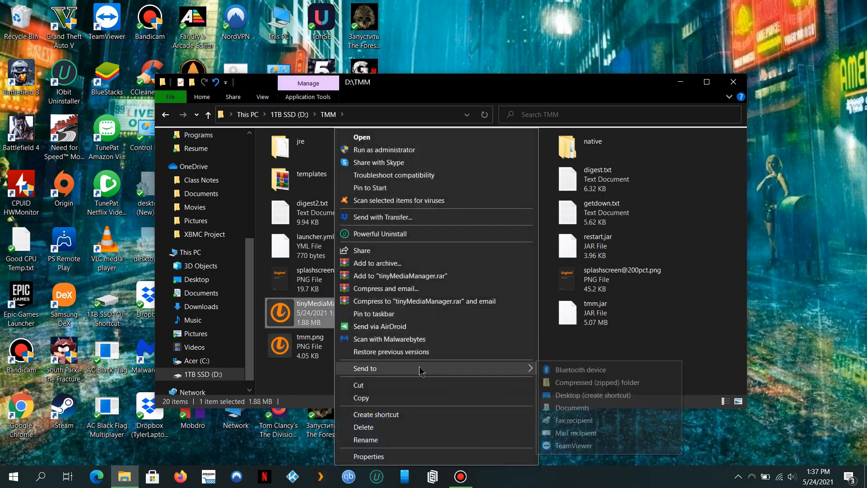
click(597, 396)
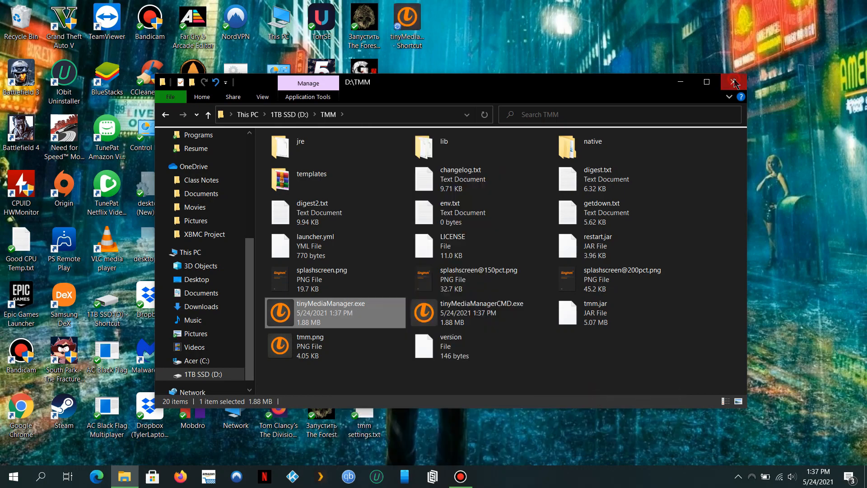
Close File Explorer and launch tinyMediaManager from its new desktop shortcut.
click(734, 82)
click(405, 34)
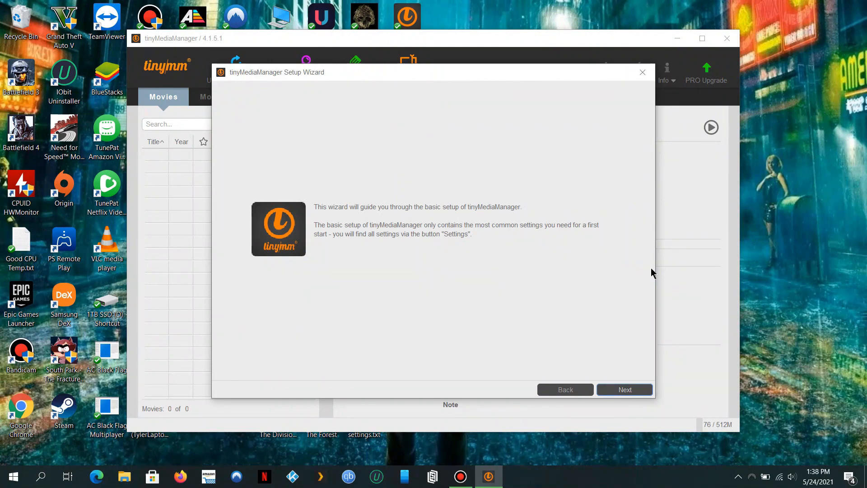
Accept the disclaimer conditions and advance the Setup Wizard to UI Settings.
click(625, 390)
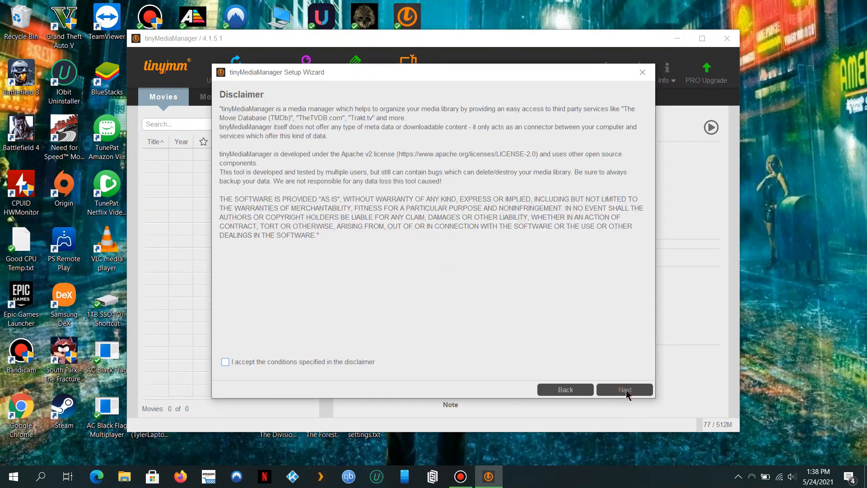
click(369, 364)
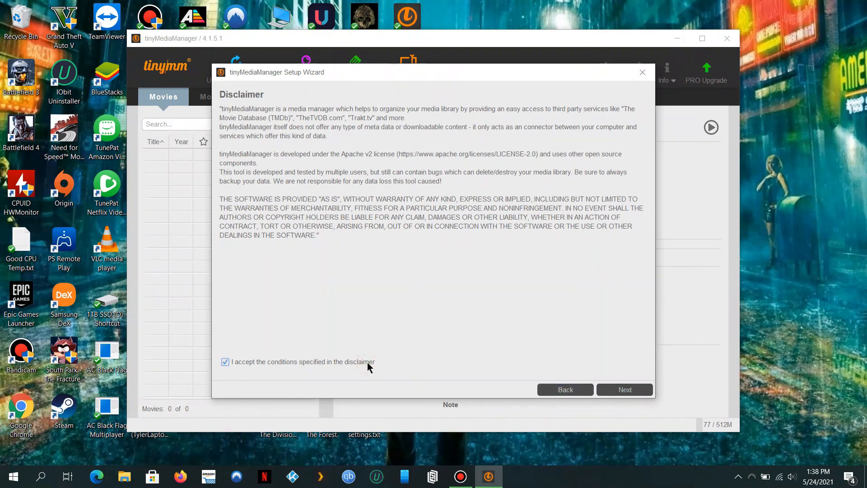
click(630, 395)
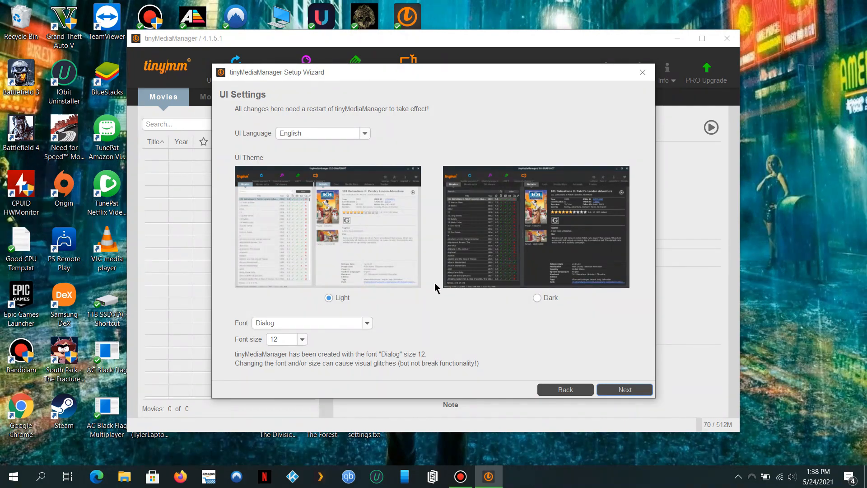
Select the Dark UI theme and proceed to Movie Data Sources.
click(550, 299)
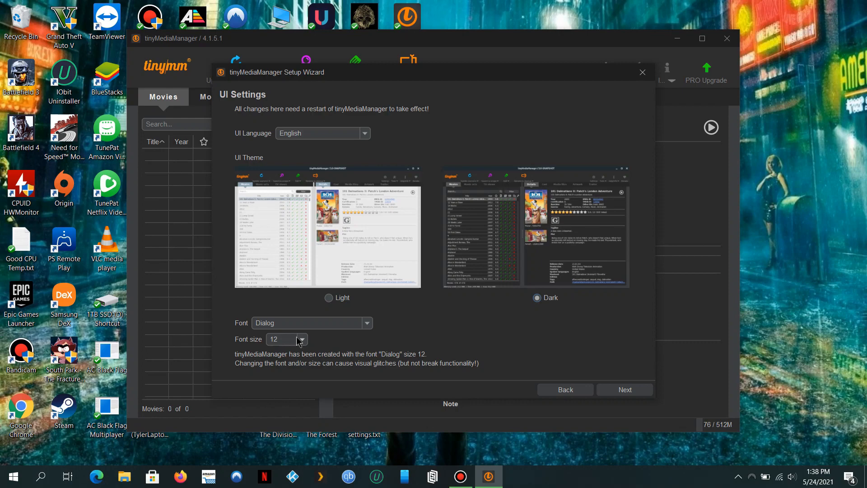
click(643, 391)
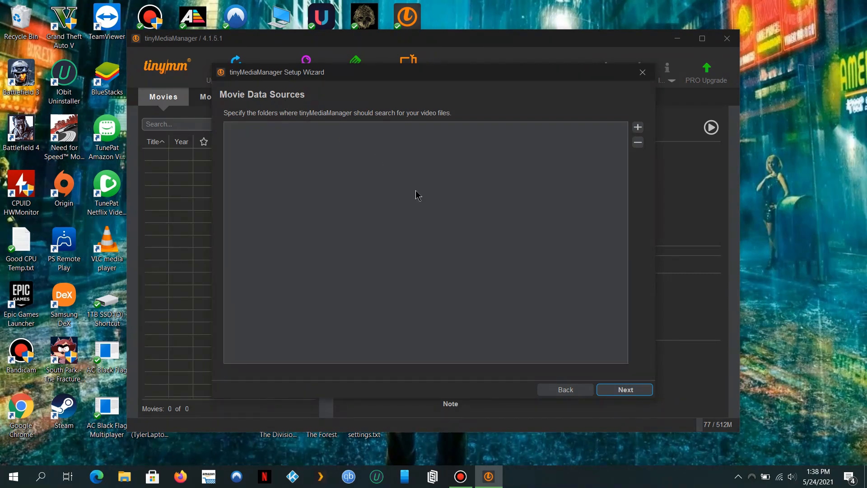
Browse to This PC > 1TB SSD (D:) > Movies, add it as a source, and continue.
click(639, 128)
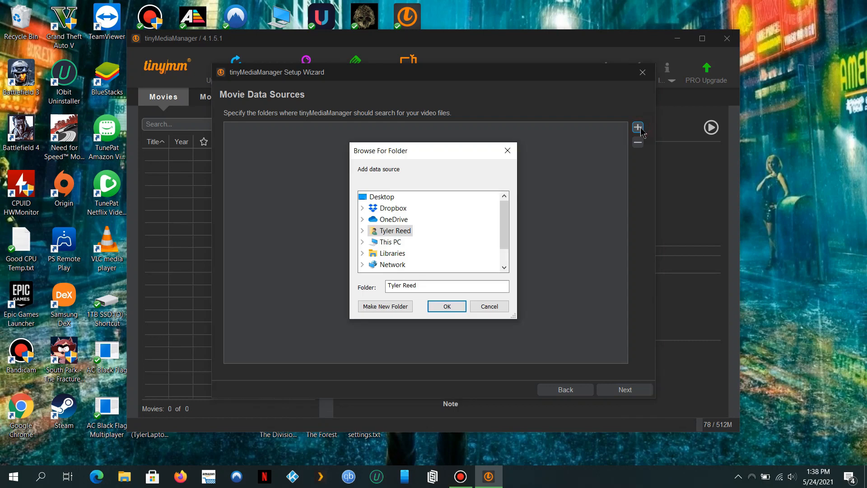
click(363, 242)
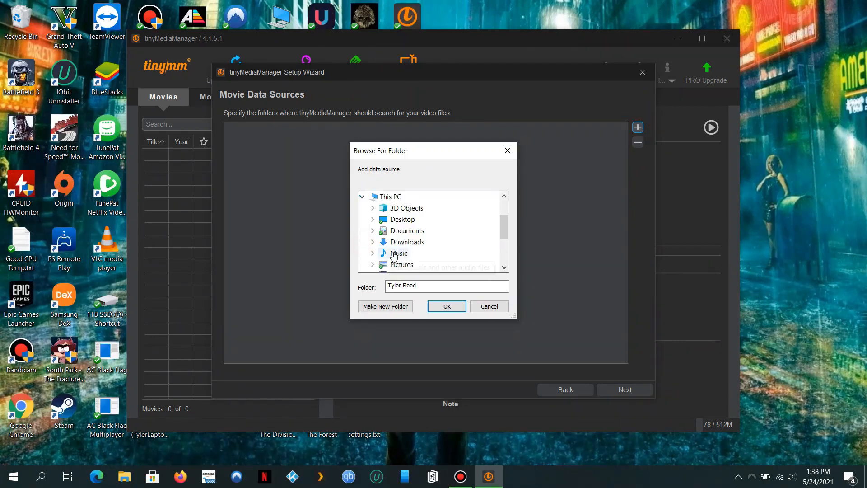
scroll(394, 255, down, 1)
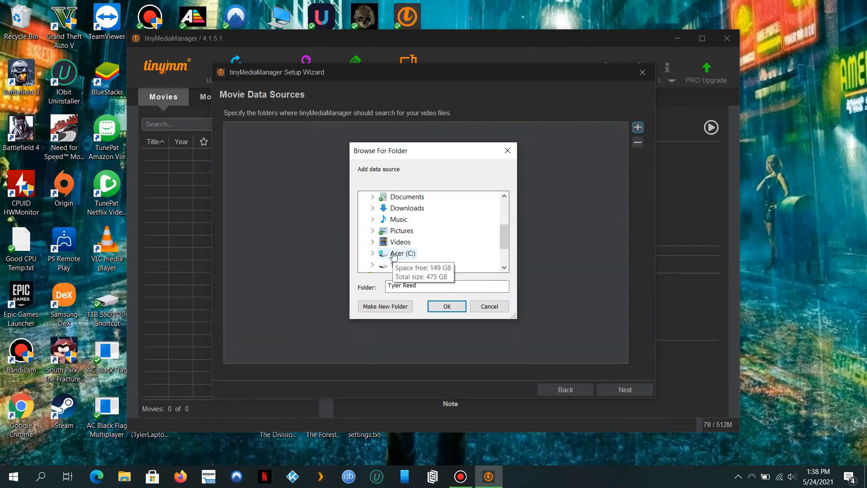
click(373, 265)
scroll(373, 270, down, 4)
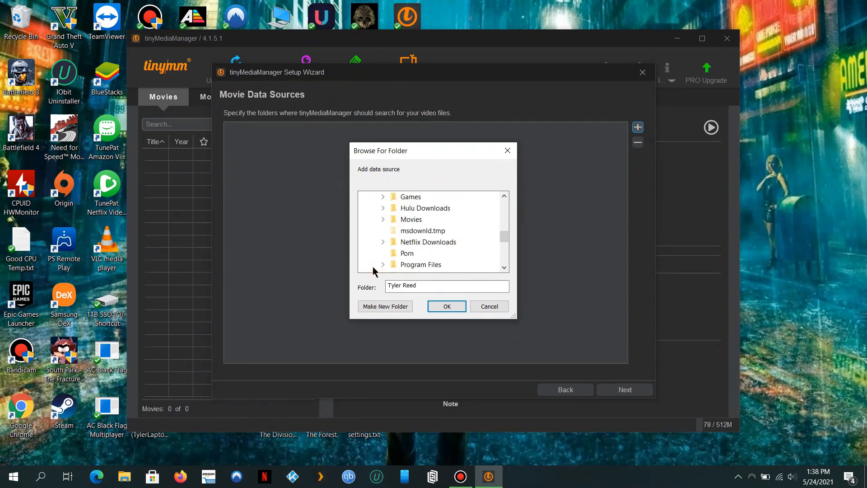
scroll(373, 270, down, 3)
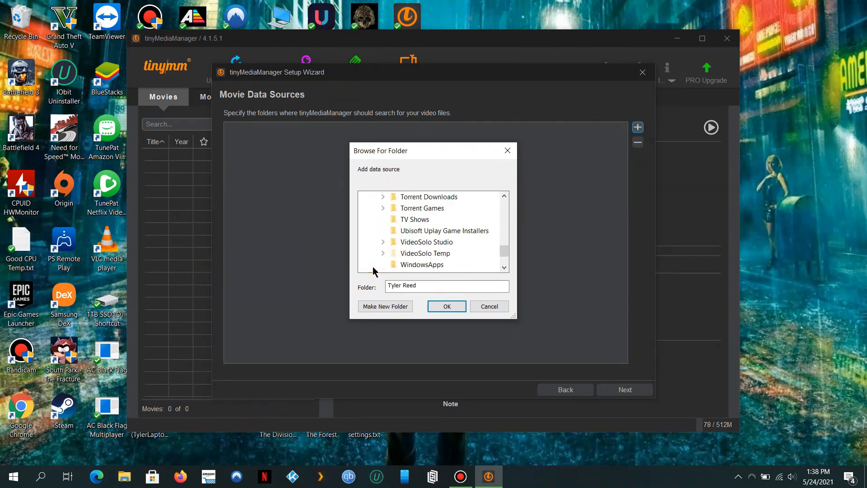
scroll(373, 269, up, 3)
scroll(373, 271, up, 2)
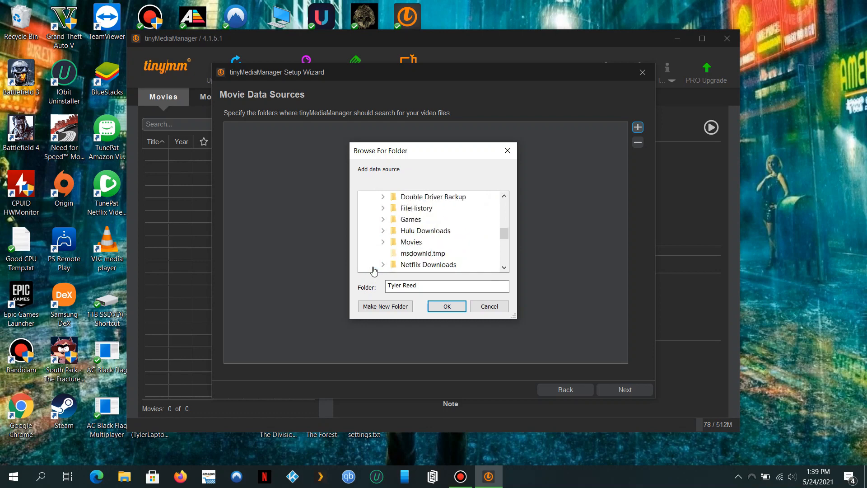
scroll(373, 270, up, 1)
scroll(373, 271, down, 1)
click(402, 243)
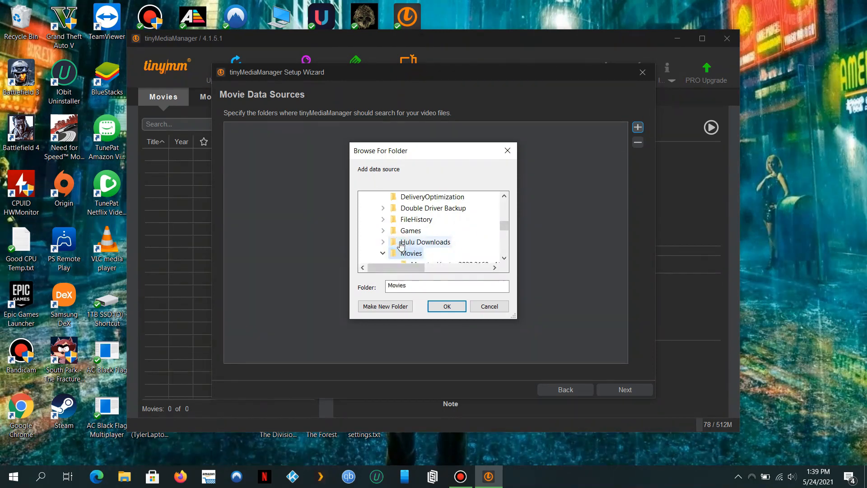
drag(503, 227, 502, 233)
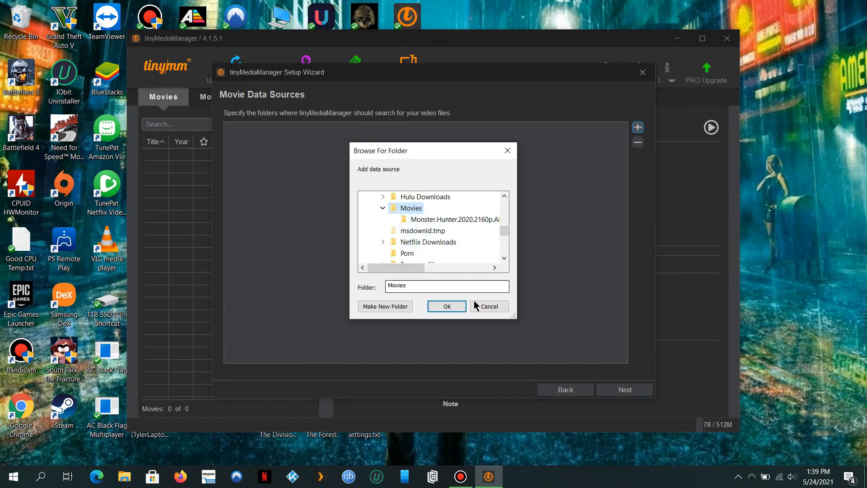
click(450, 306)
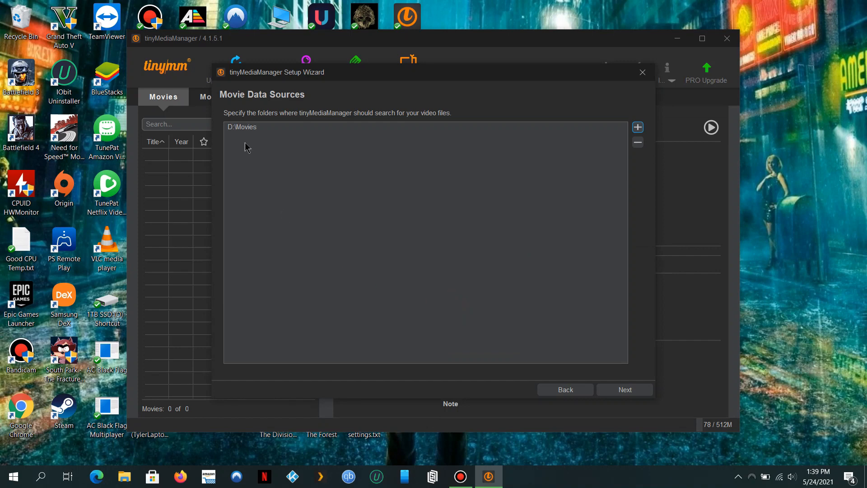
click(625, 391)
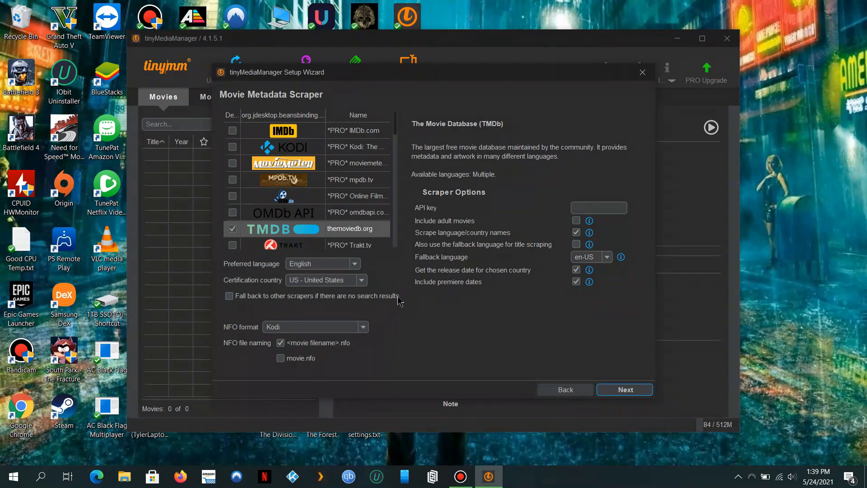
Keep themoviedb.org scraping with Kodi NFO format and continue to TV Show Data Sources.
click(358, 334)
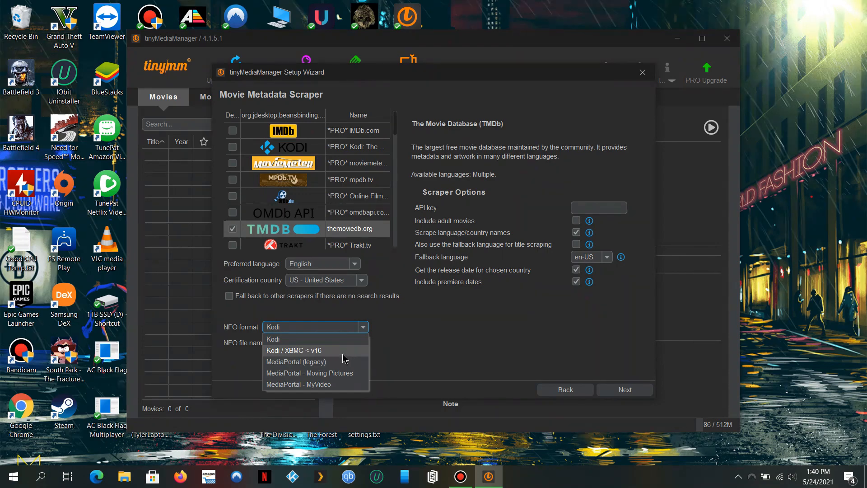
click(424, 325)
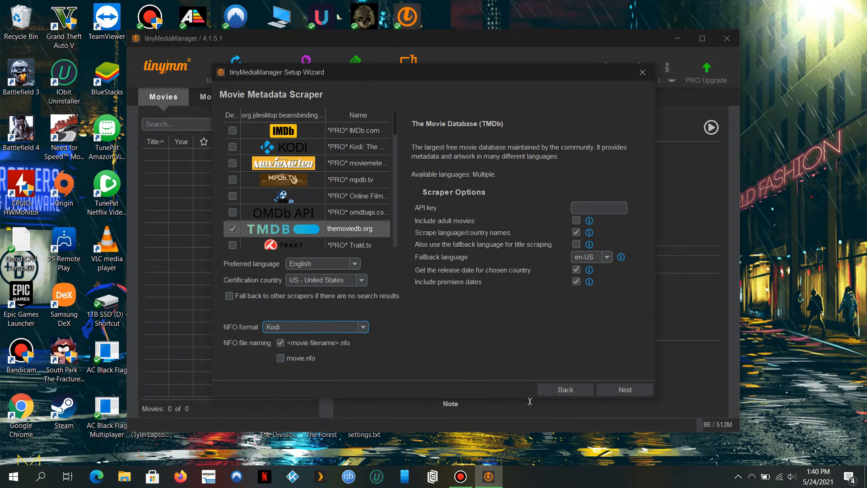
click(612, 398)
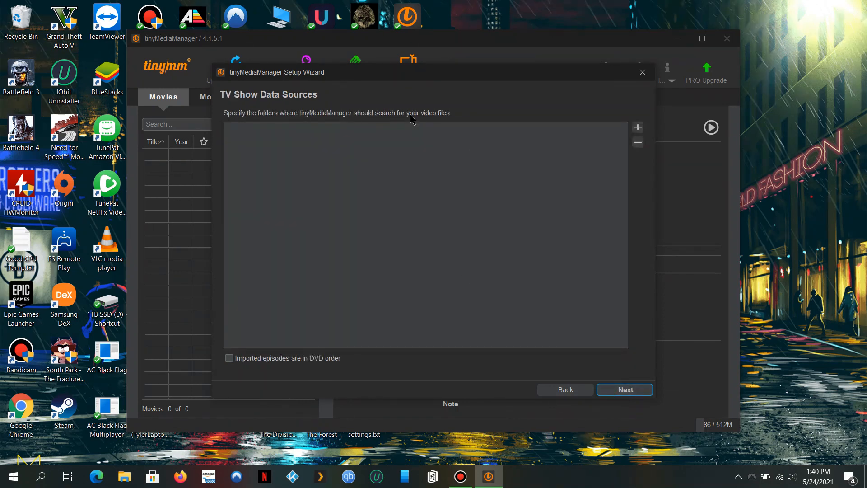
Add D:\TV Shows as a TV show data source and advance to the scraper page.
click(637, 128)
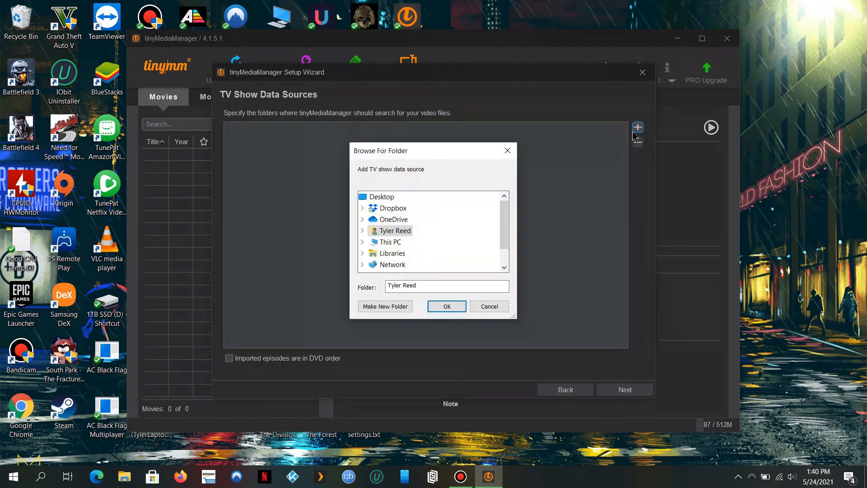
click(362, 243)
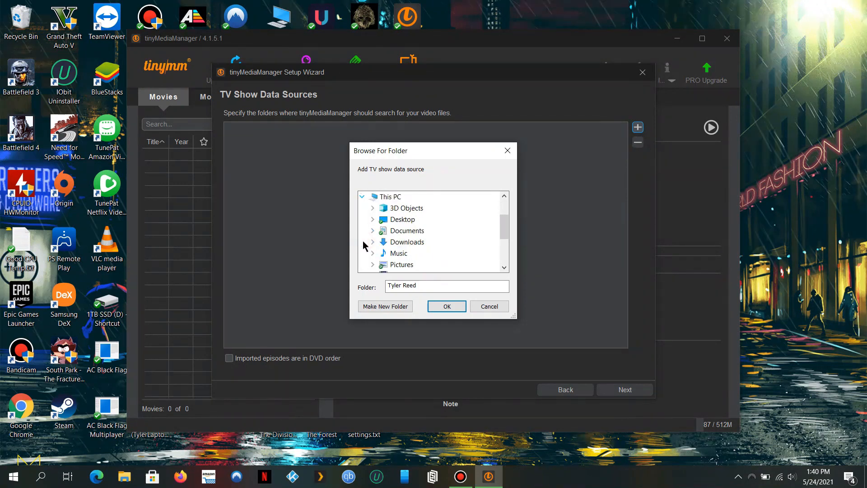
scroll(364, 245, down, 3)
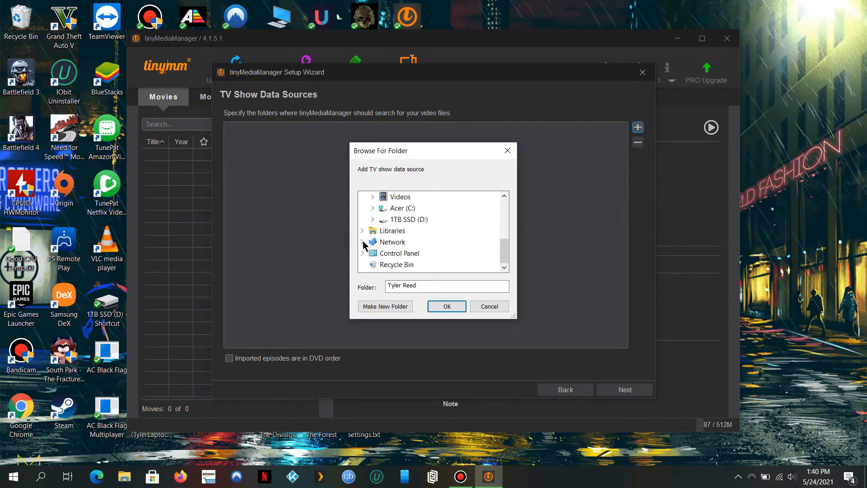
click(373, 220)
scroll(373, 222, down, 4)
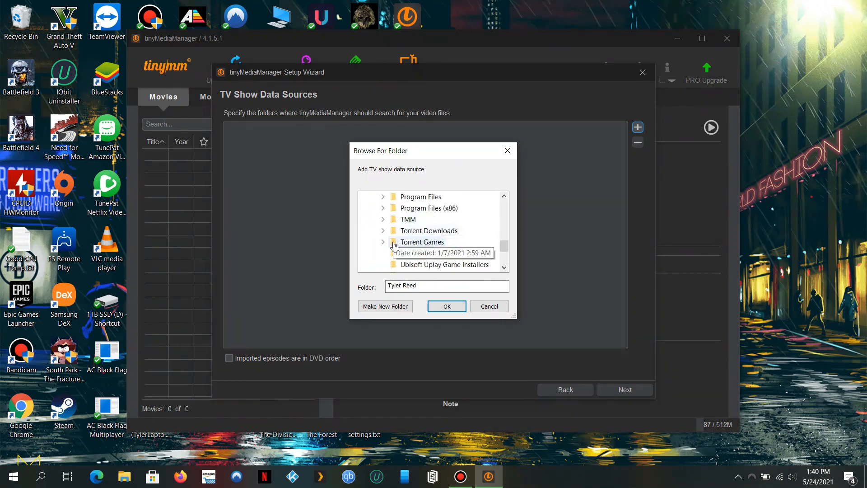
click(396, 258)
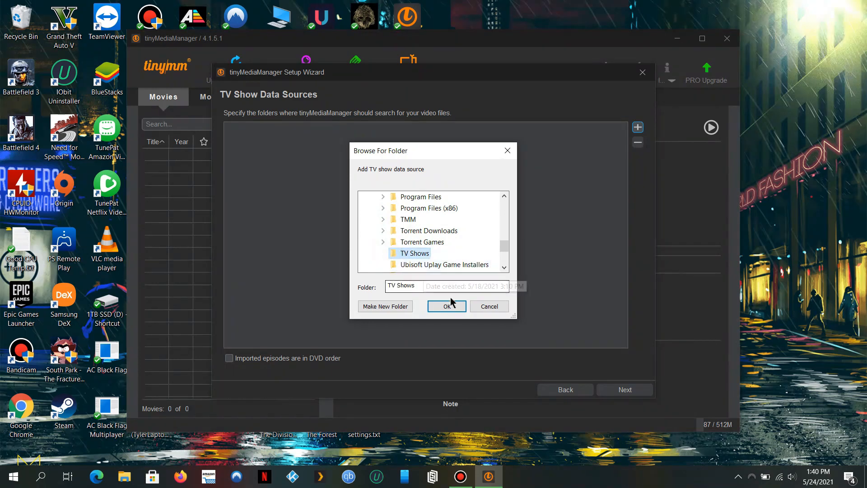
click(454, 311)
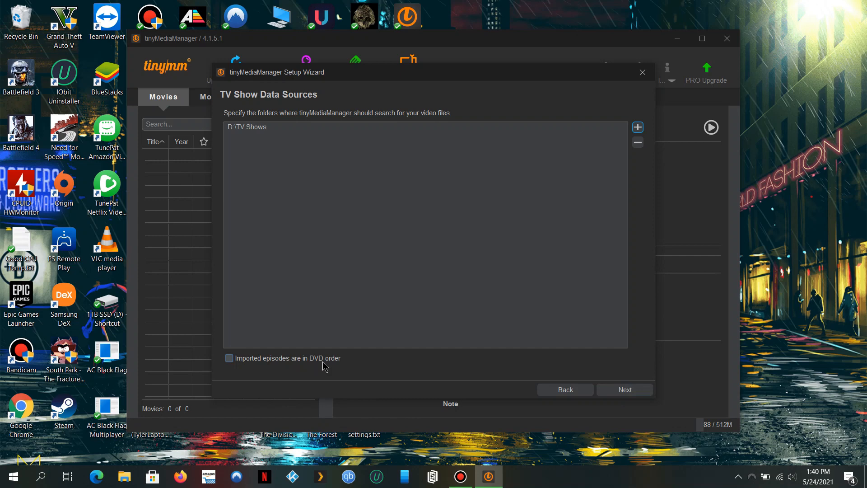
click(625, 389)
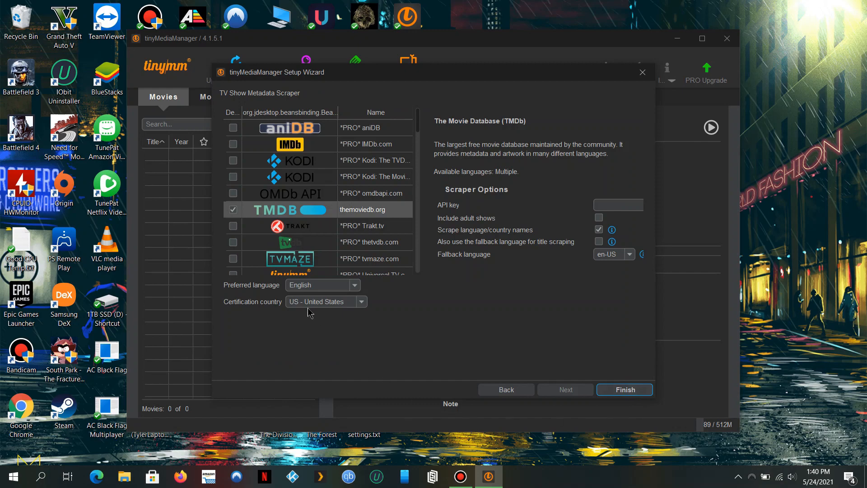
Finish the wizard, keeping themoviedb.org as the TV show scraper.
click(636, 391)
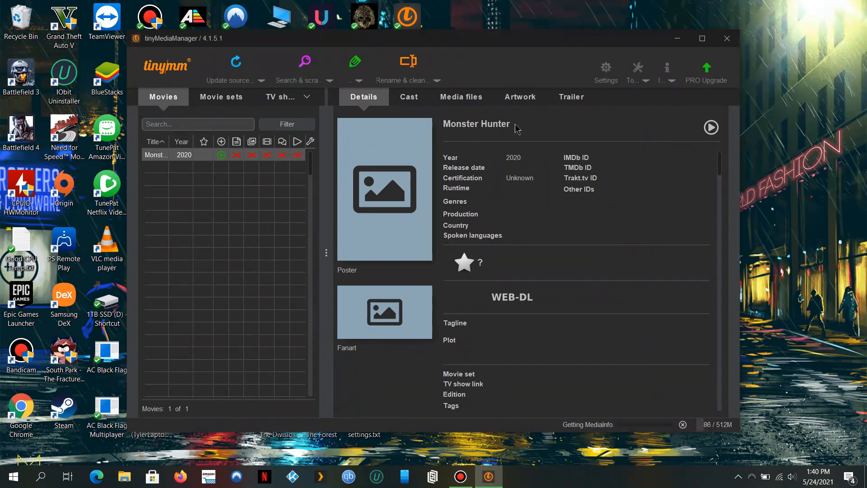
Maximize the main window, widen the movie list panel, and open Settings.
click(701, 39)
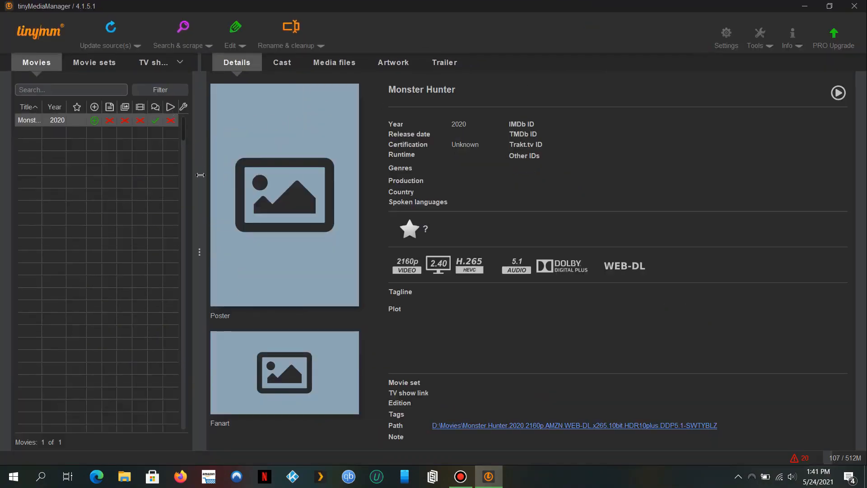
drag(200, 176, 318, 177)
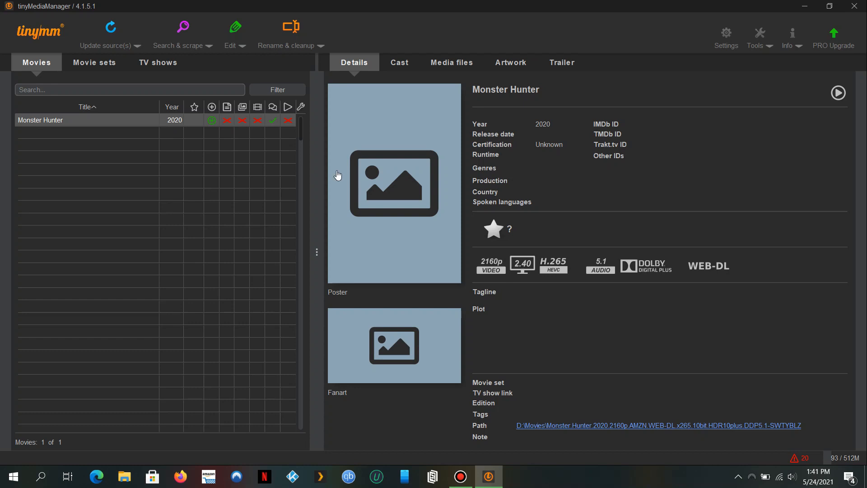
click(725, 47)
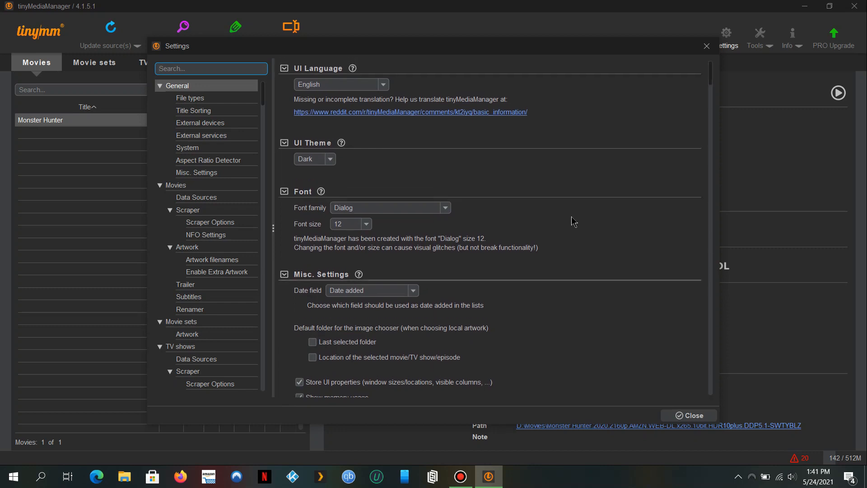
Review File types, Title Sorting and External devices, then open the UPnP online help.
click(211, 98)
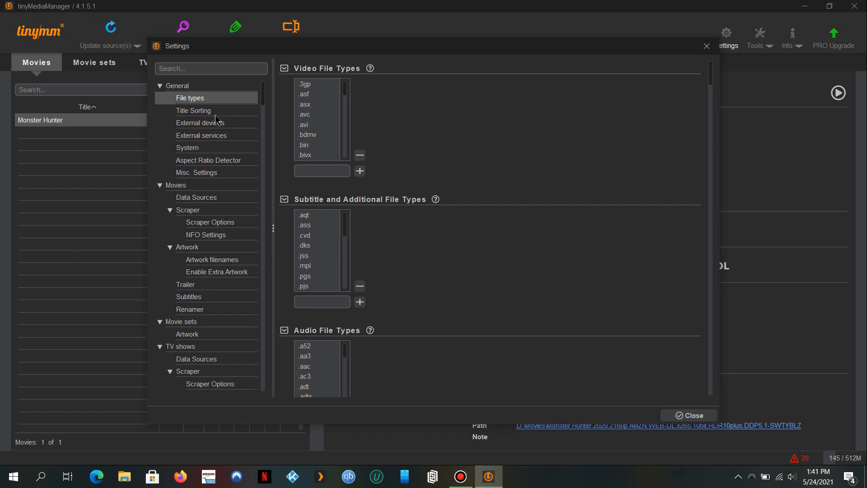
click(210, 113)
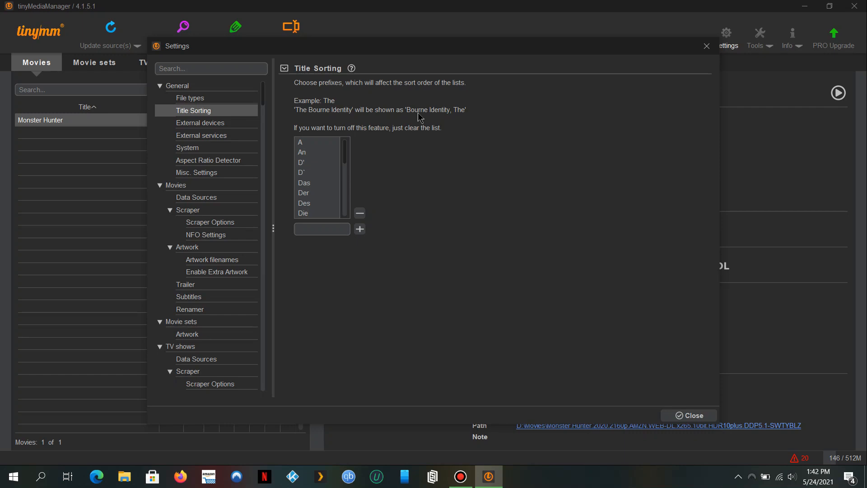
click(222, 125)
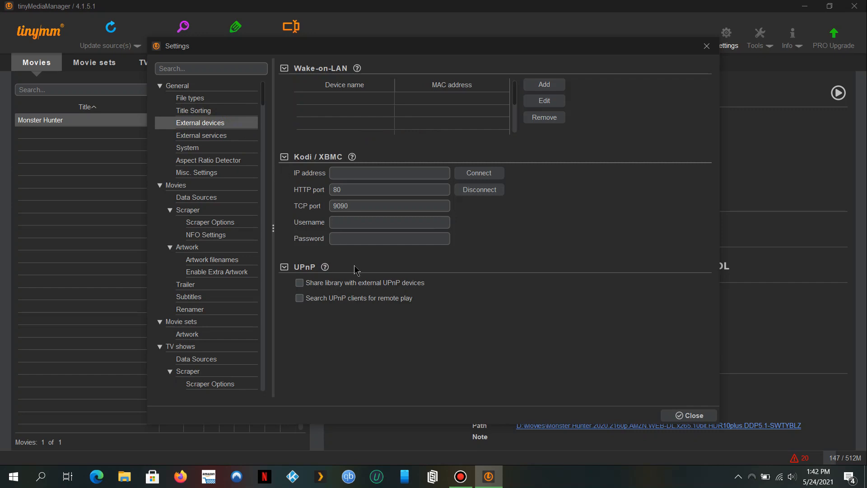
click(328, 268)
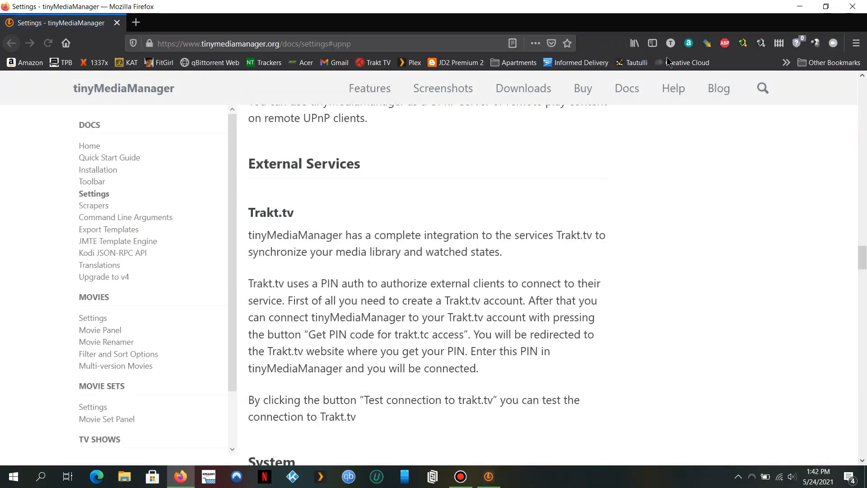
Close Firefox to get back to the External devices settings.
click(853, 6)
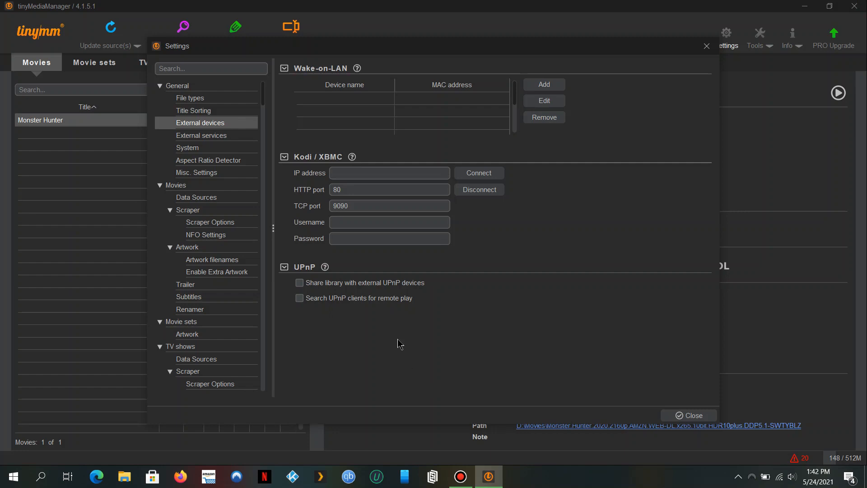
click(403, 284)
Show the External services page with Trakt.tv PIN account linking.
click(182, 137)
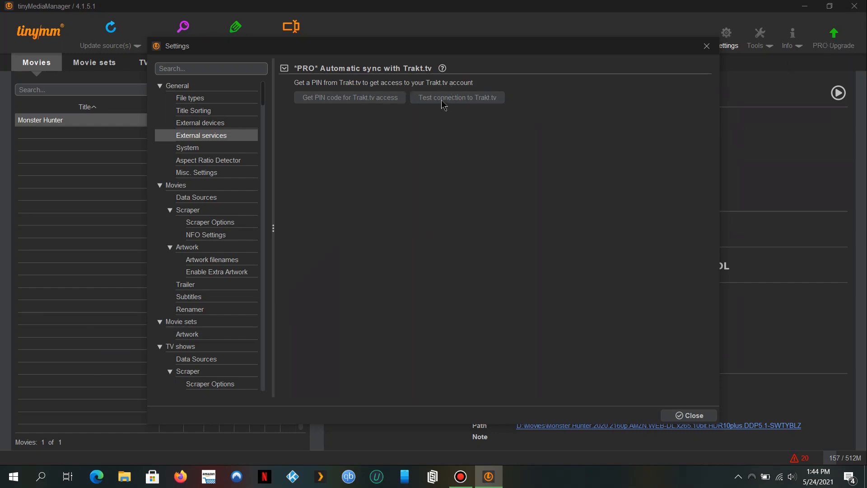
On the System page, browse for a media player but cancel, leaving it unset.
click(202, 149)
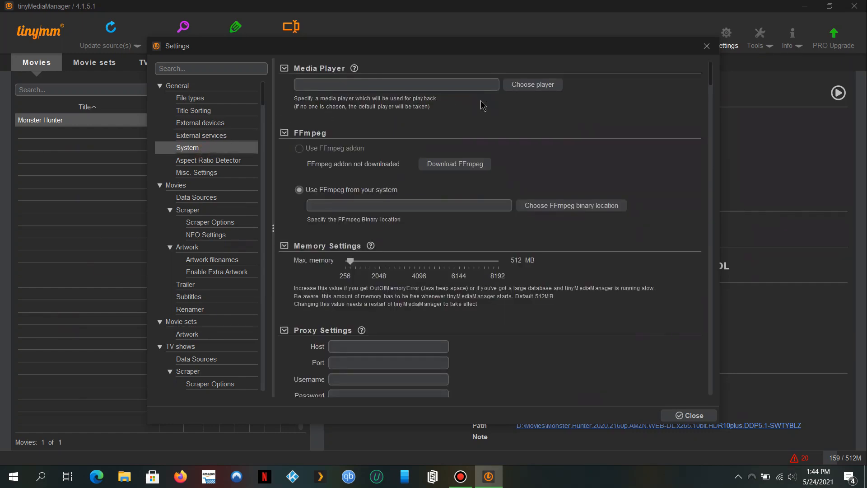
click(552, 92)
click(552, 92)
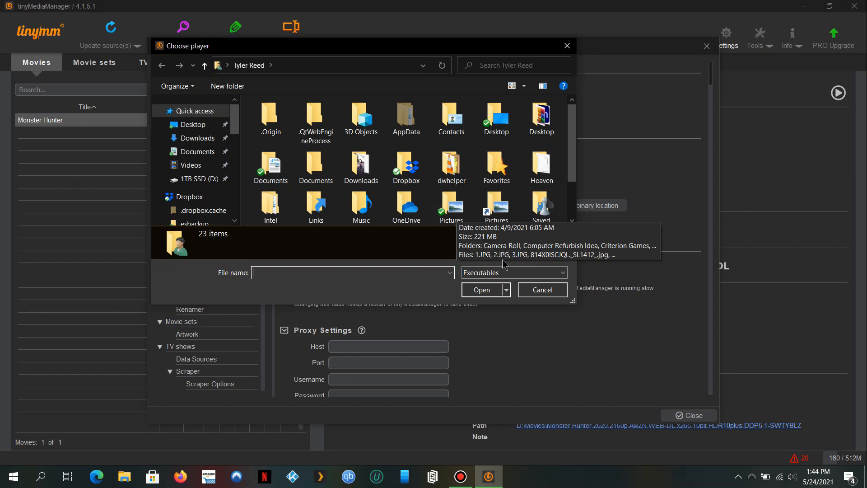
click(542, 291)
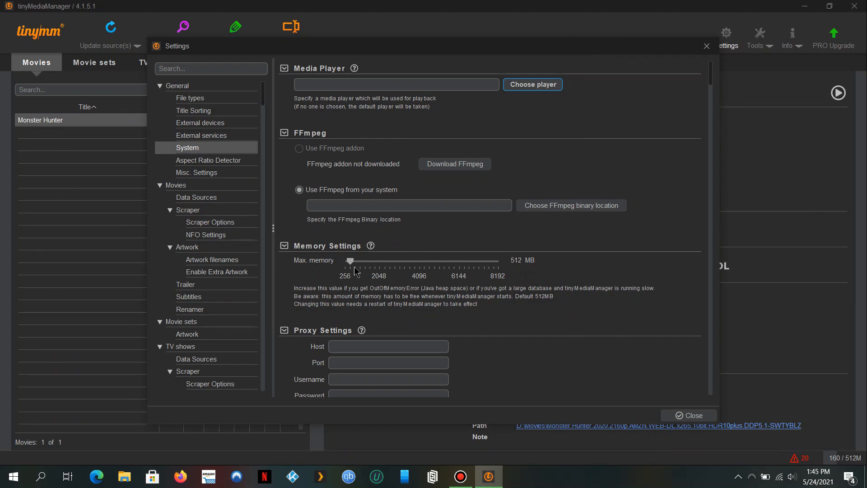
Set the Max. memory slider under Memory Settings to 3072 MB.
drag(352, 264, 400, 265)
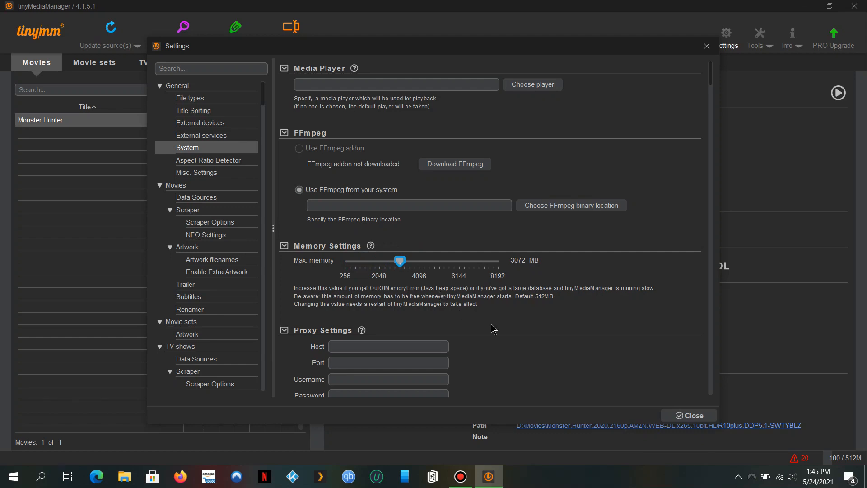
scroll(494, 328, down, 3)
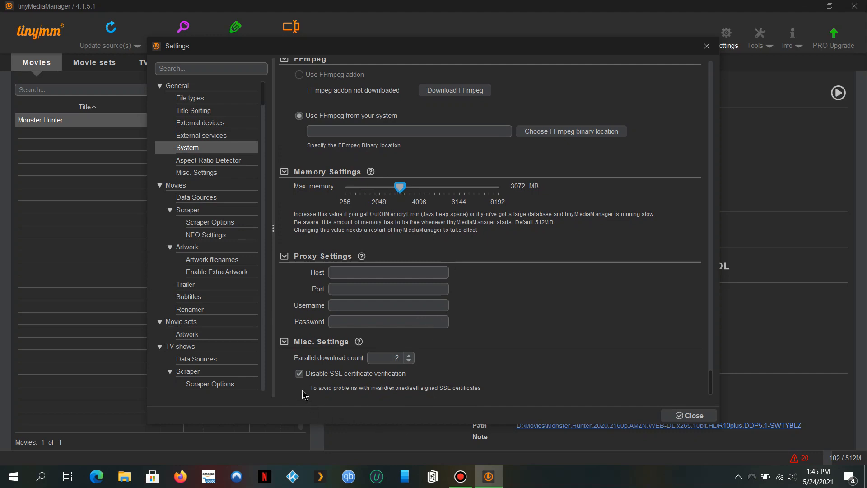
Check Aspect Ratio Detector, then enable 'Delete trash/backup folder on exit' in Misc. Settings.
click(208, 161)
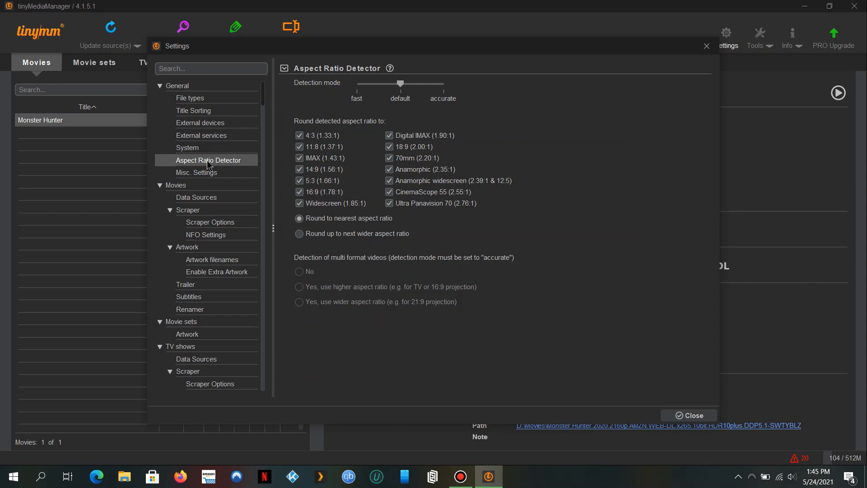
click(212, 173)
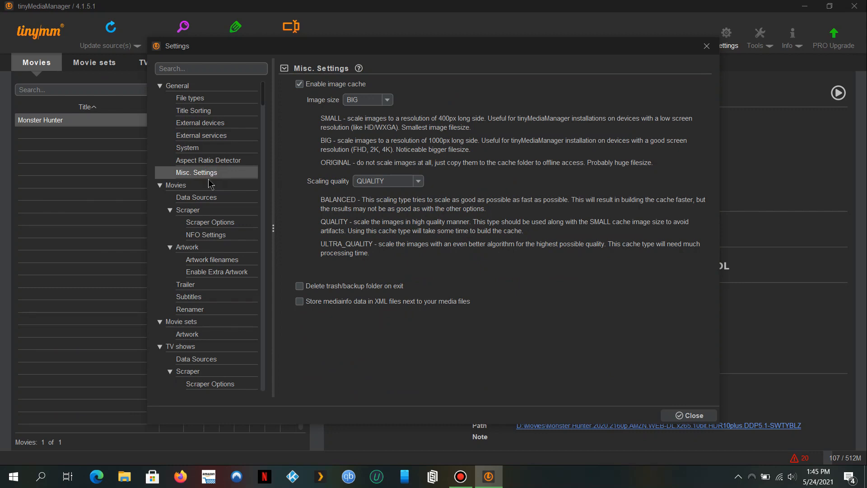
click(384, 289)
In Movies settings, tick 'Automatic aspect ratio detection' under Automatic Tasks.
click(195, 190)
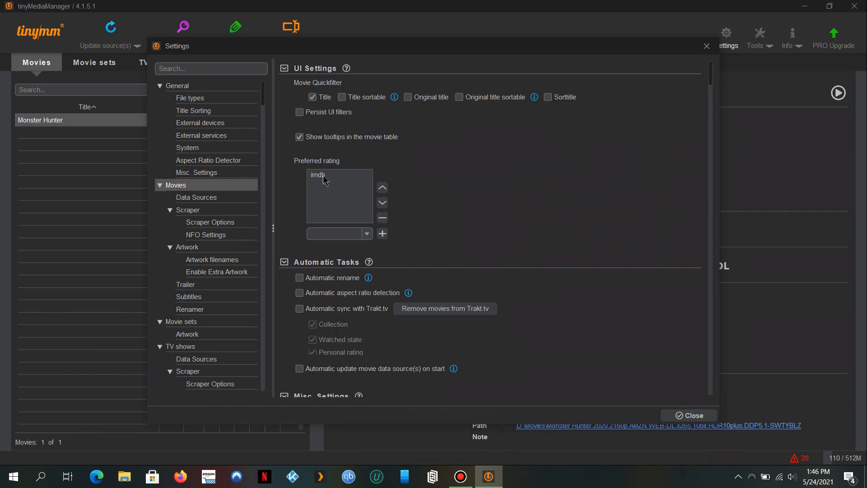
scroll(413, 247, down, 3)
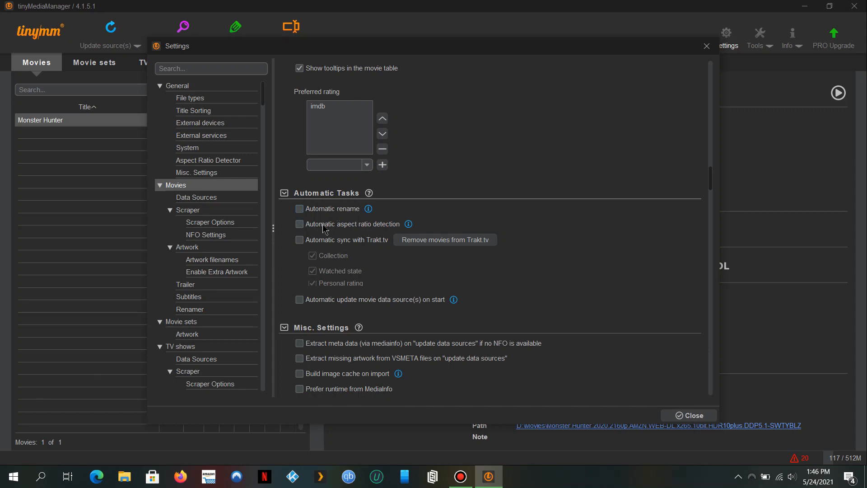
click(375, 228)
scroll(420, 322, down, 3)
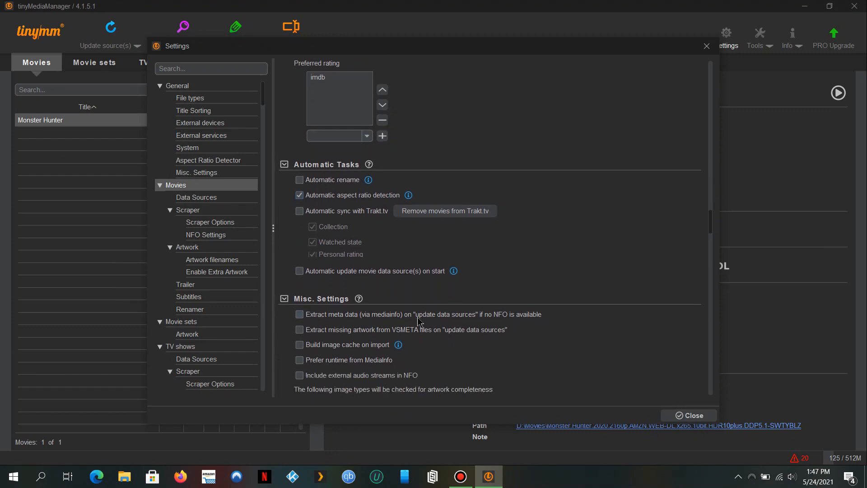
scroll(420, 322, down, 5)
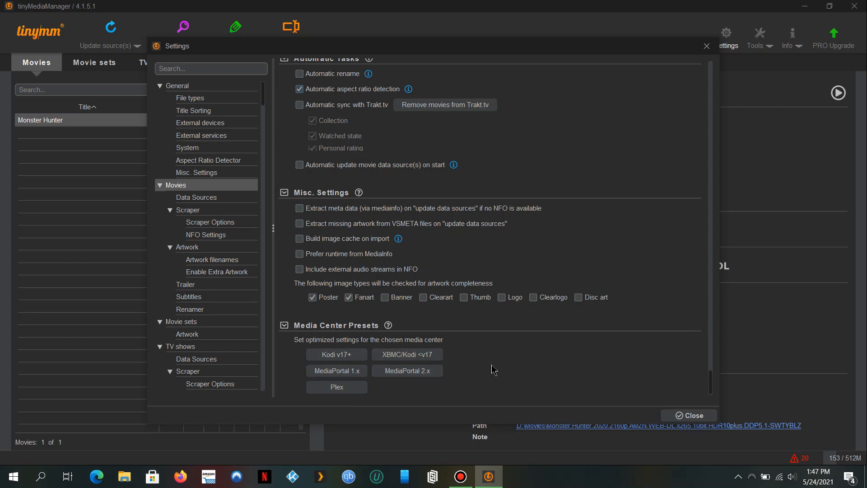
Apply the Plex preset and show the movie Data Sources page listing D:\Movies.
click(352, 391)
click(222, 199)
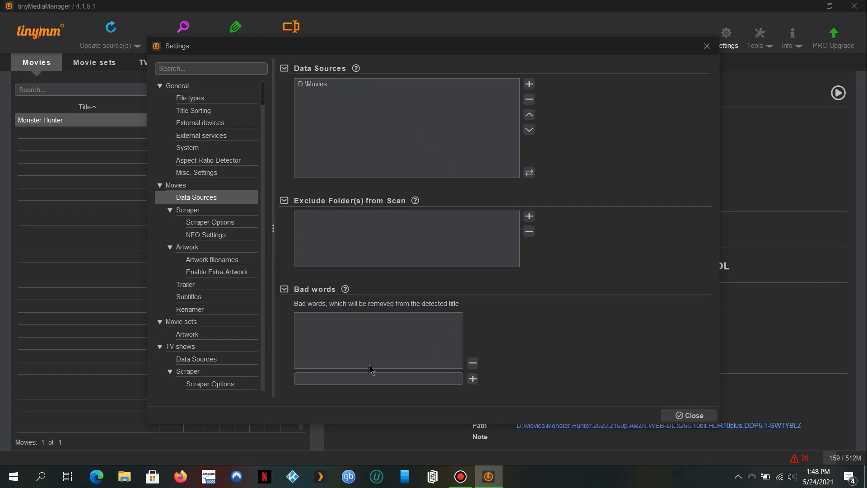
Add 'xxx' to the movie bad words list.
click(375, 381)
text(xxx)
click(474, 379)
click(433, 384)
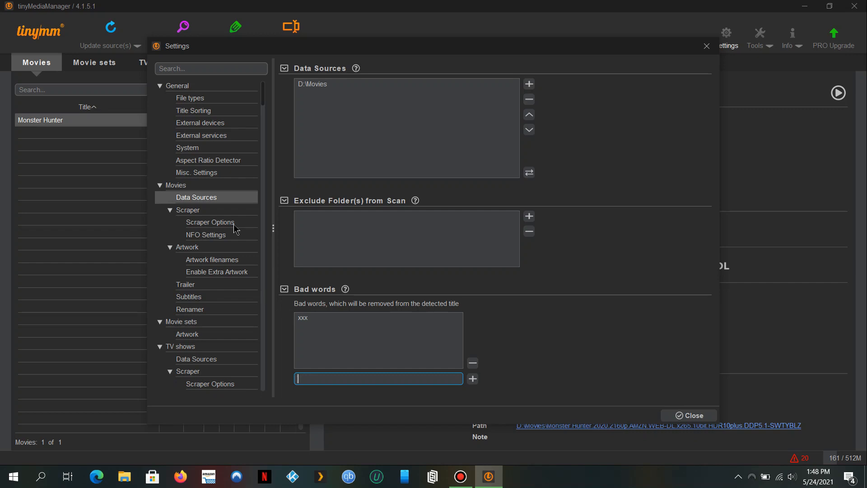
Show the movie Scraper settings with themoviedb.org ticked as metadata scraper.
click(199, 210)
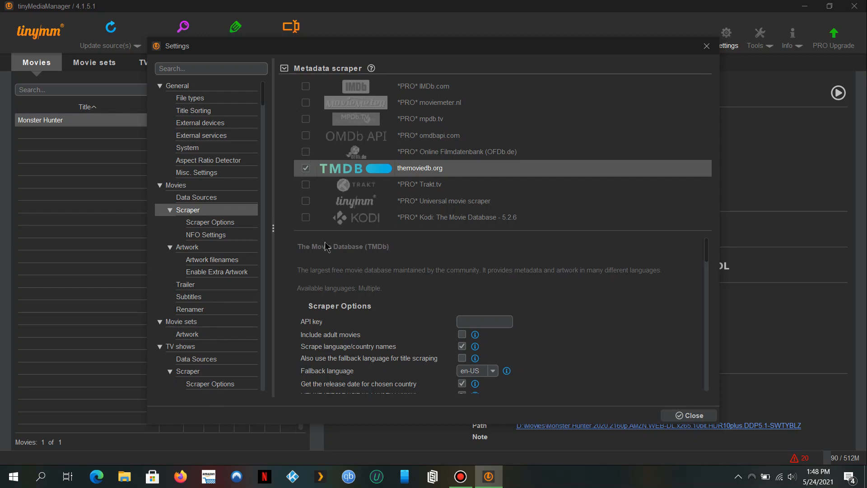
scroll(333, 283, down, 1)
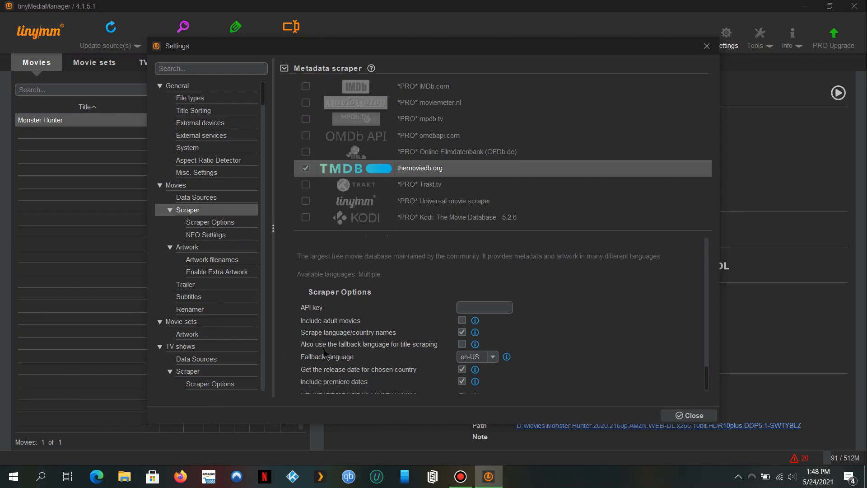
Look over the movie scraper options and NFO settings (Kodi < v16, English NFO).
click(211, 225)
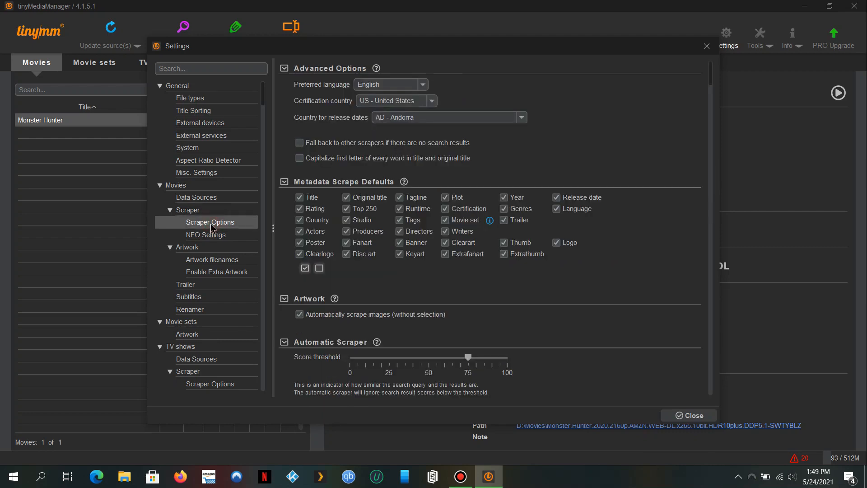
scroll(320, 271, down, 3)
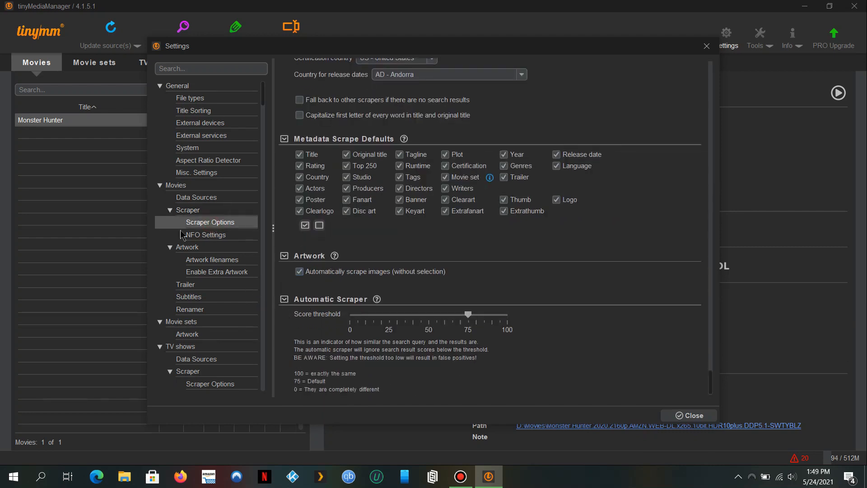
click(202, 234)
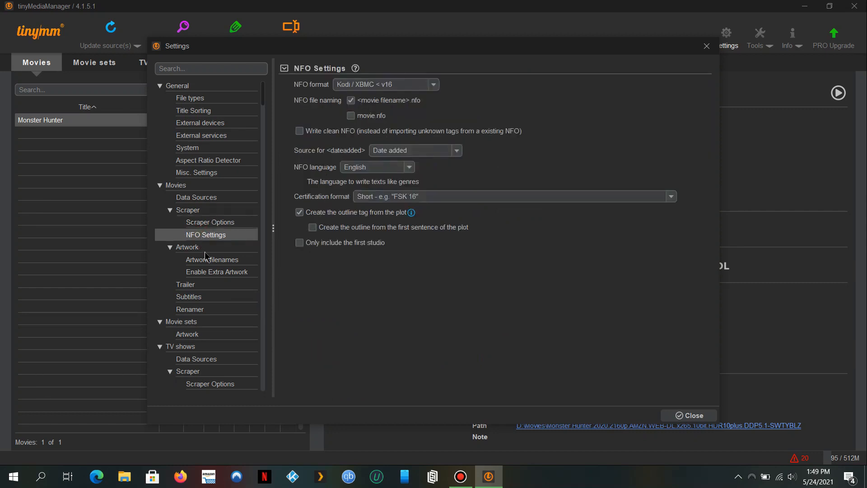
click(206, 249)
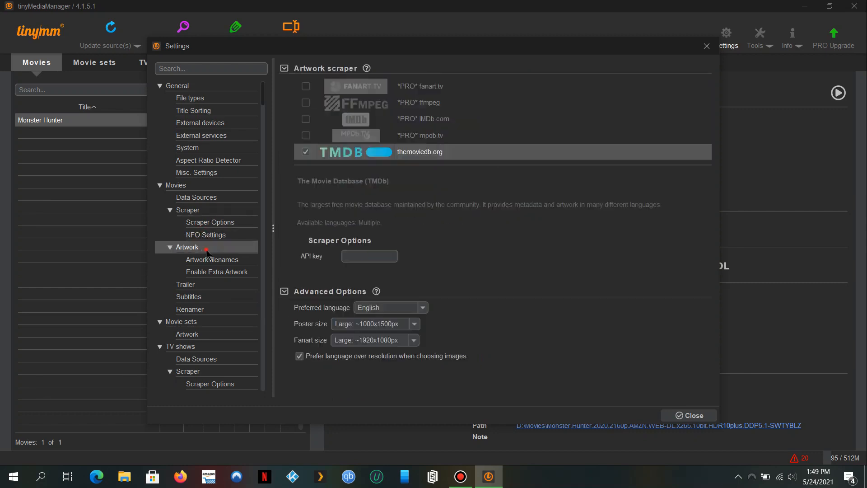
Show the movie Artwork filenames options with poster.ext, fanart.ext, banner.ext and thumb.ext checked.
click(226, 259)
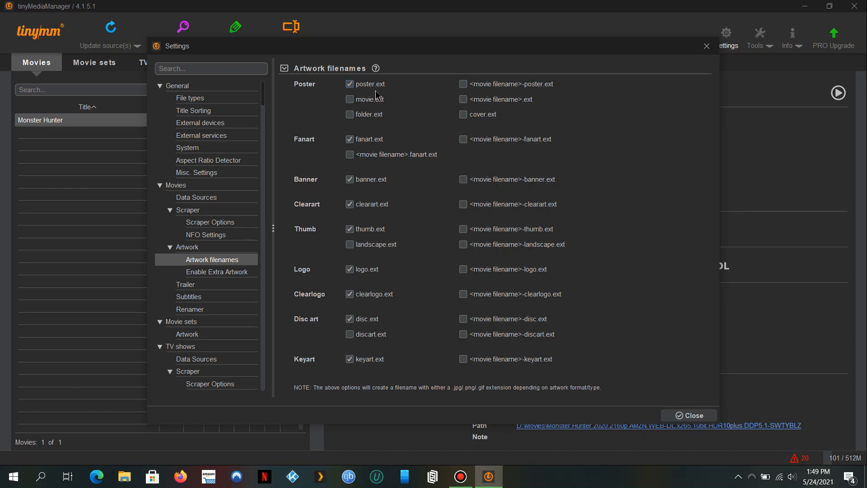
Switch the movie poster filename from poster.ext to folder.ext.
click(381, 119)
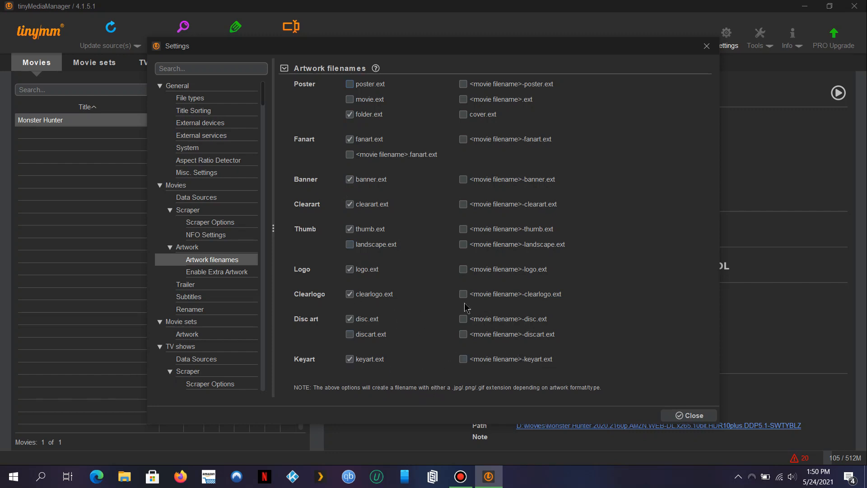
click(226, 273)
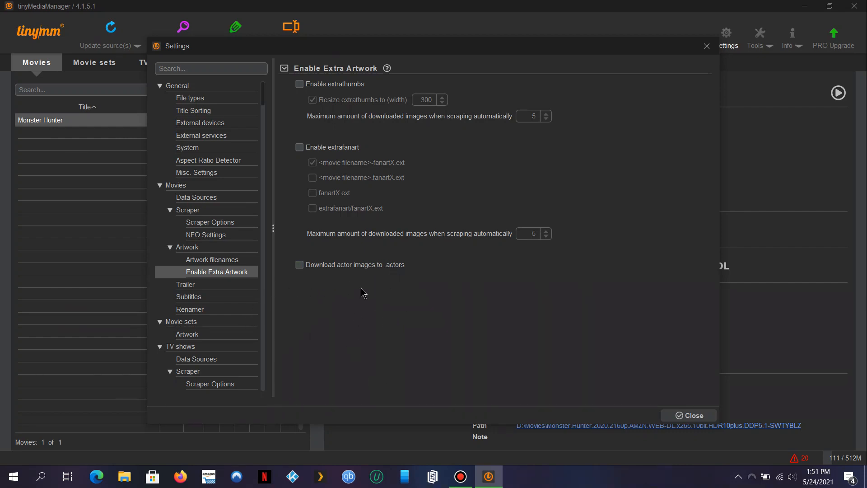
Keep Youtube as the movie trailer source at 720p quality.
click(228, 289)
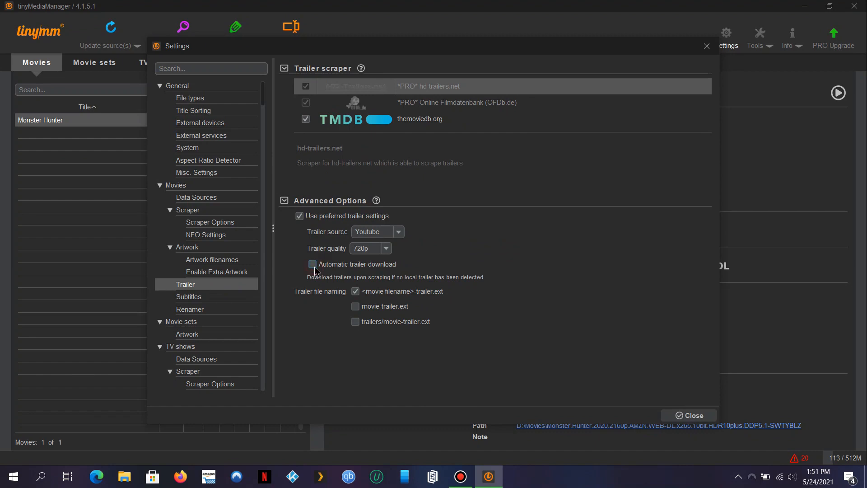
click(400, 234)
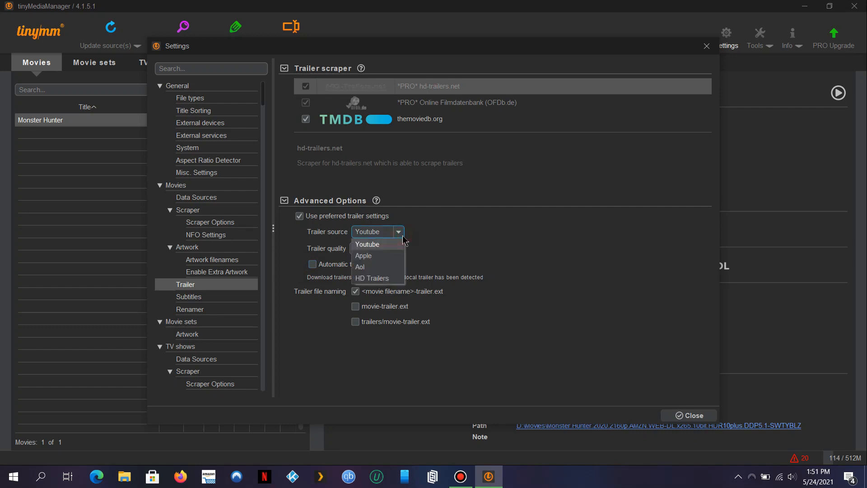
click(403, 237)
click(391, 249)
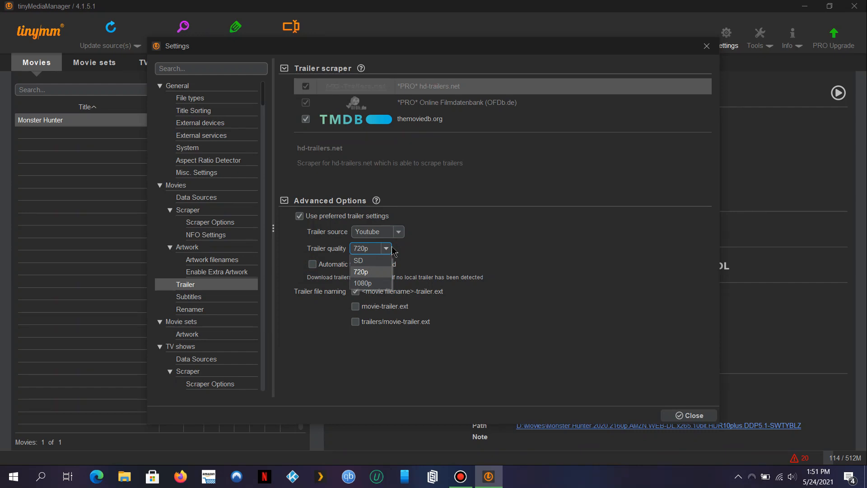
click(393, 251)
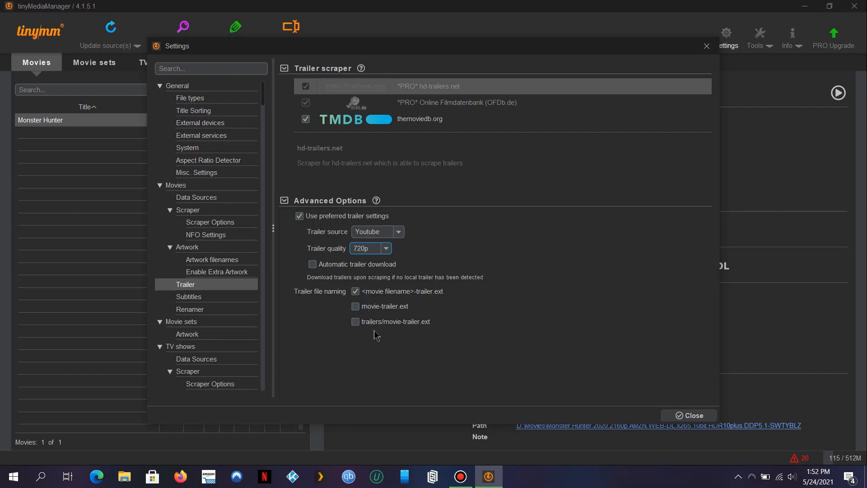
click(231, 300)
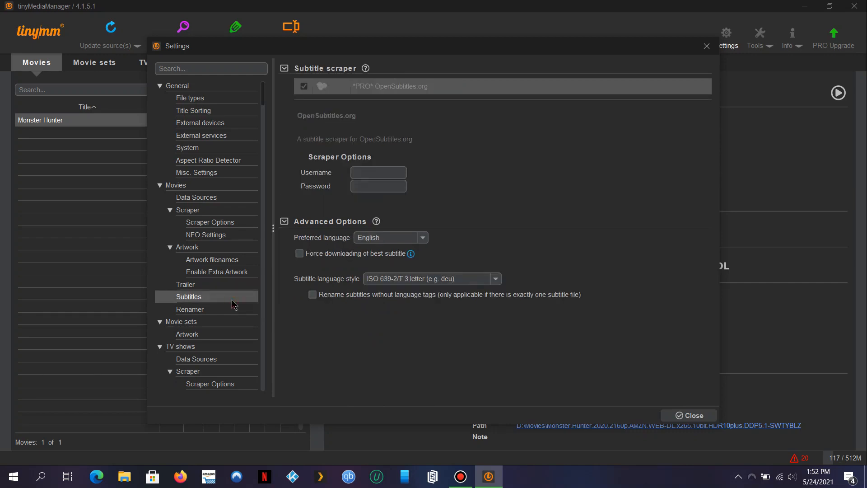
Enter the OpenSubtitles.org account e-mail as username and the account password.
click(368, 170)
text(tyk)
key(BackSpace)
key(BackSpace)
key(BackSpace)
click(370, 187)
click(365, 172)
key(Tab)
text(••••••••)
mouse_move(380, 259)
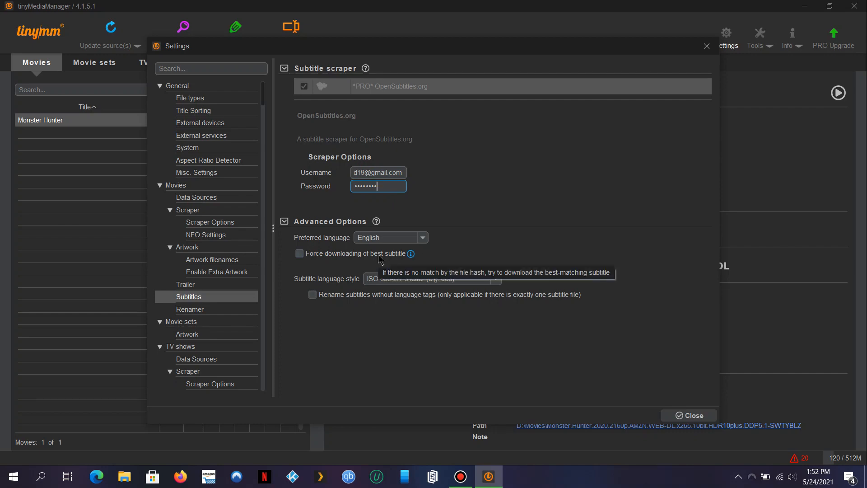
Browse the movie Renamer token table and select the ${videoFormat} row.
click(214, 309)
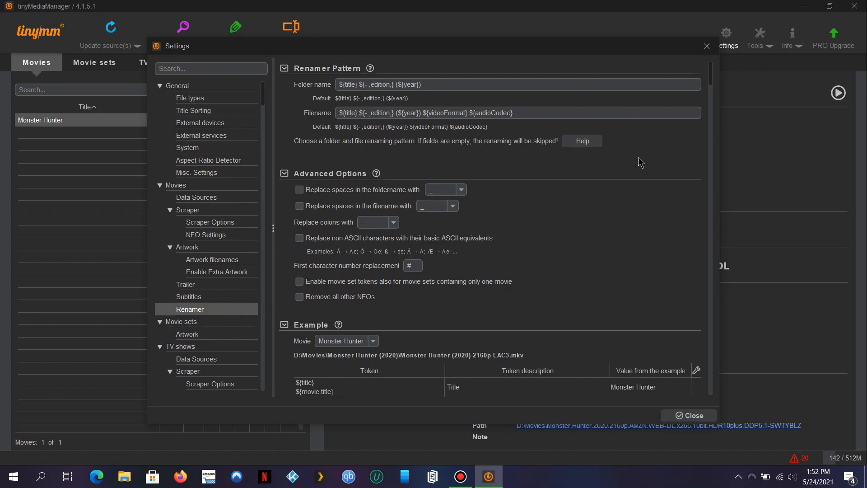
click(441, 88)
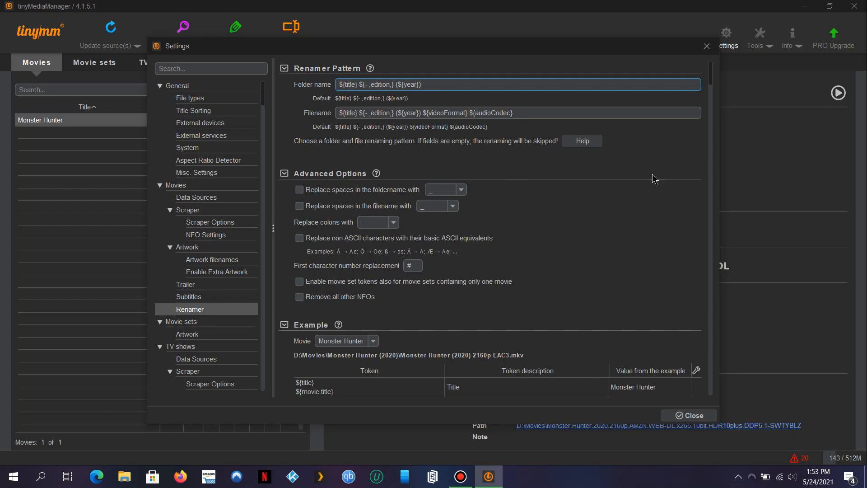
scroll(662, 232, down, 4)
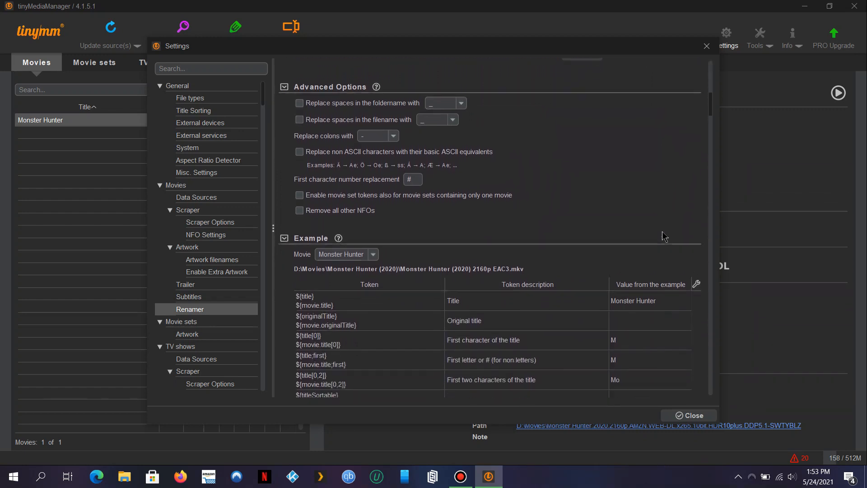
scroll(662, 232, down, 5)
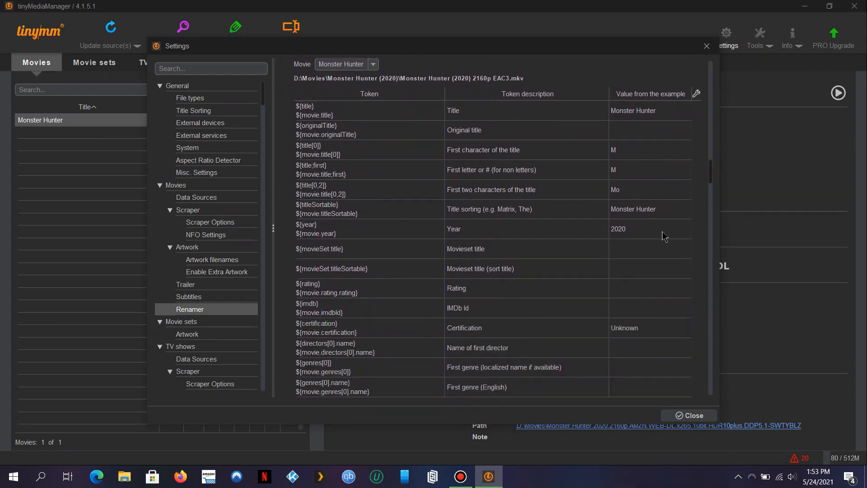
scroll(663, 231, down, 2)
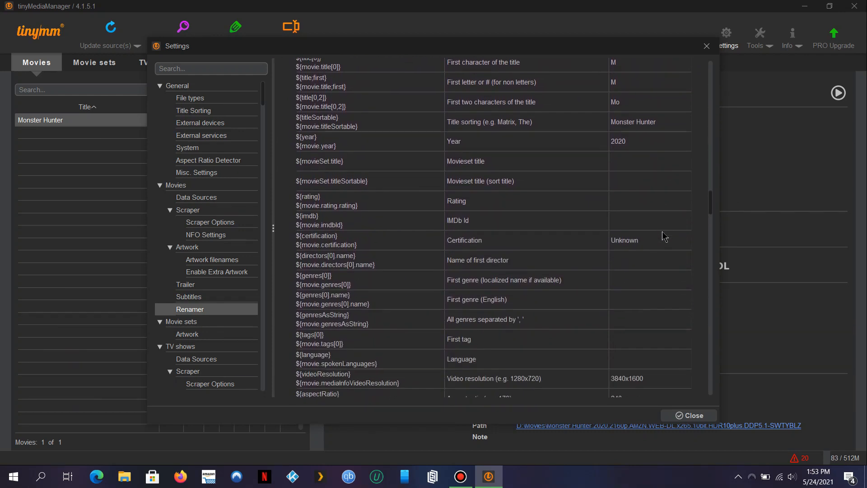
scroll(662, 231, down, 4)
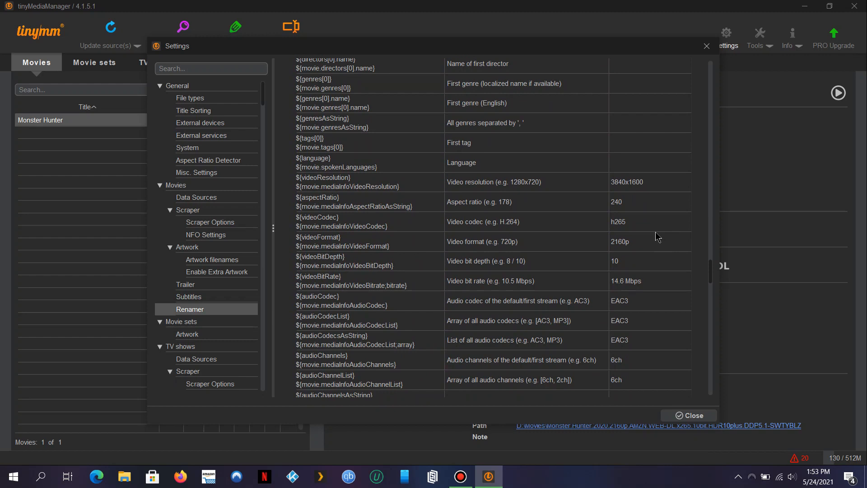
click(498, 244)
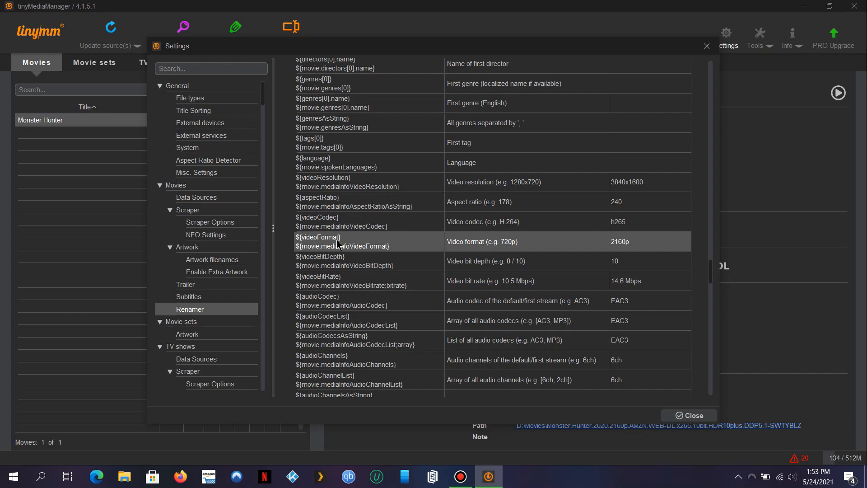
scroll(338, 244, up, 15)
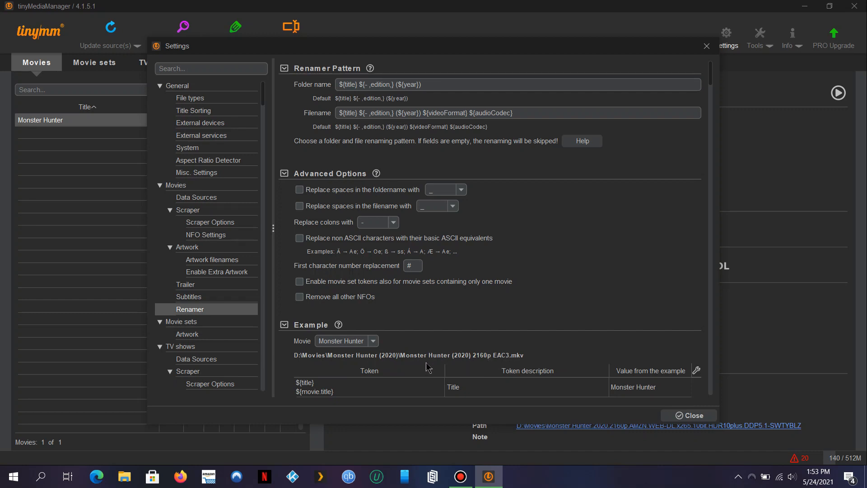
Retype the filename pattern's final token from ${audioCodec} to ${AudioCodec}.
click(480, 116)
key(BackSpace)
key(BackSpace)
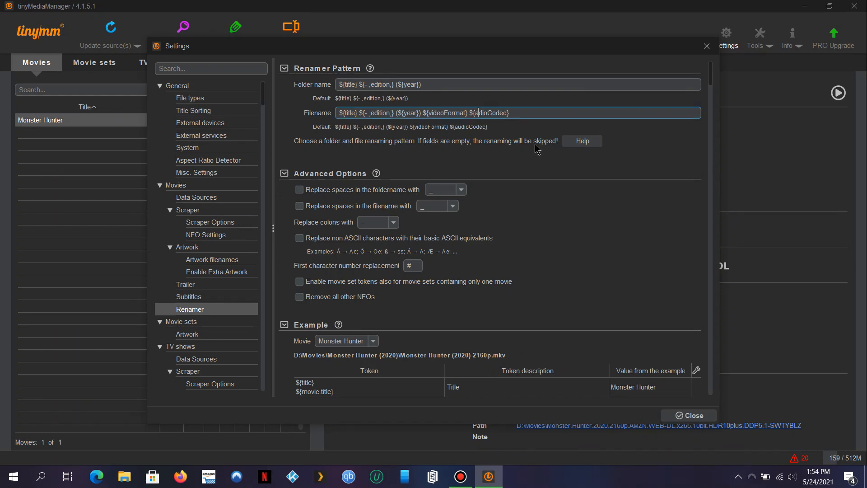
text(Au)
key(BackSpace)
text(u)
click(424, 84)
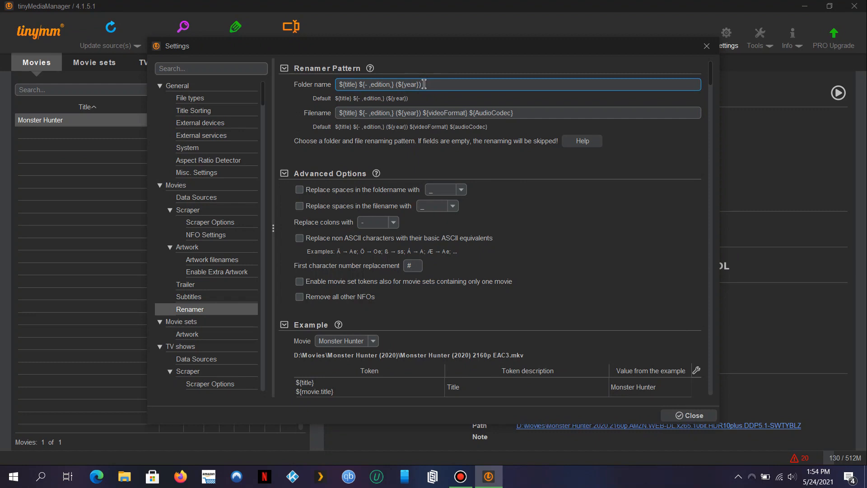
Append ' - [${videoFormat} ${hdr} ${mediaSource}]' to the movie folder name pattern.
text(- [)
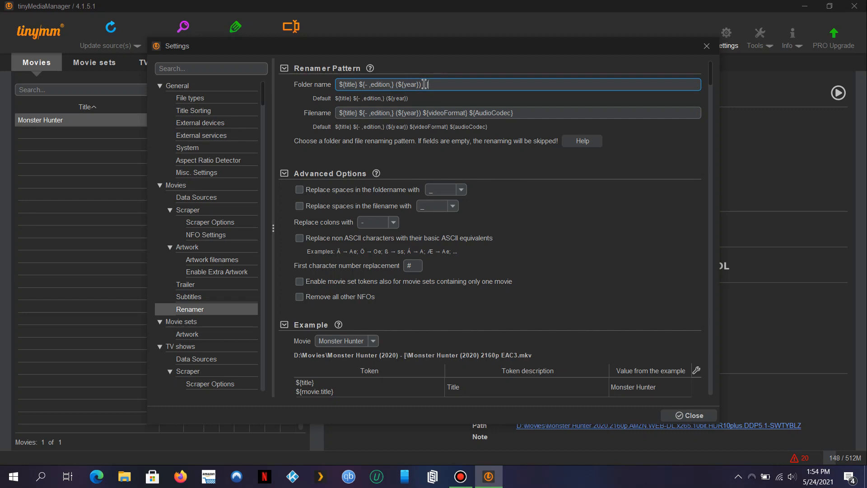
text($)
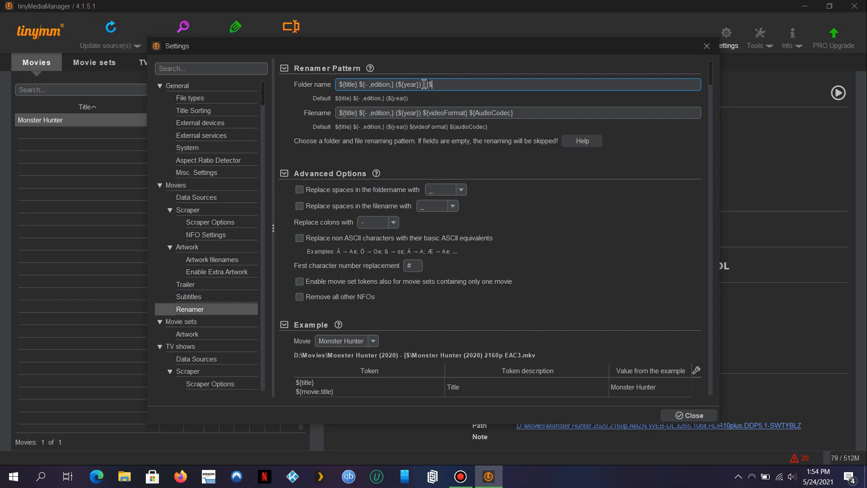
text({)
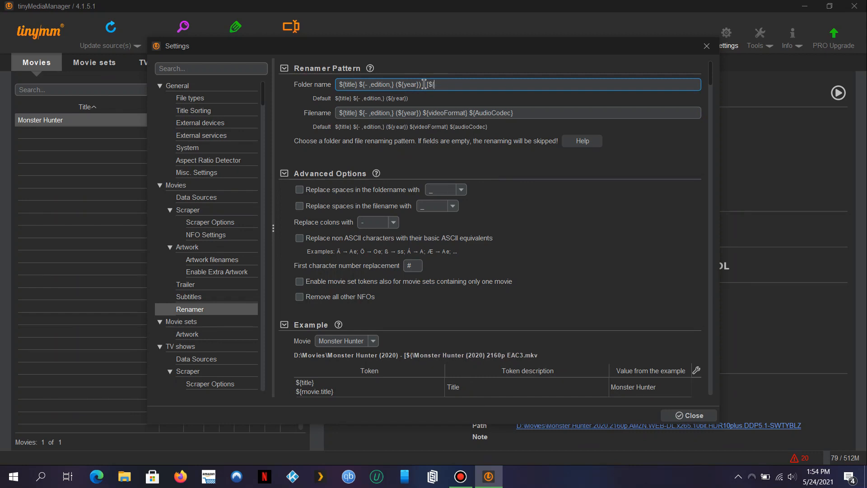
text(videoFormat)
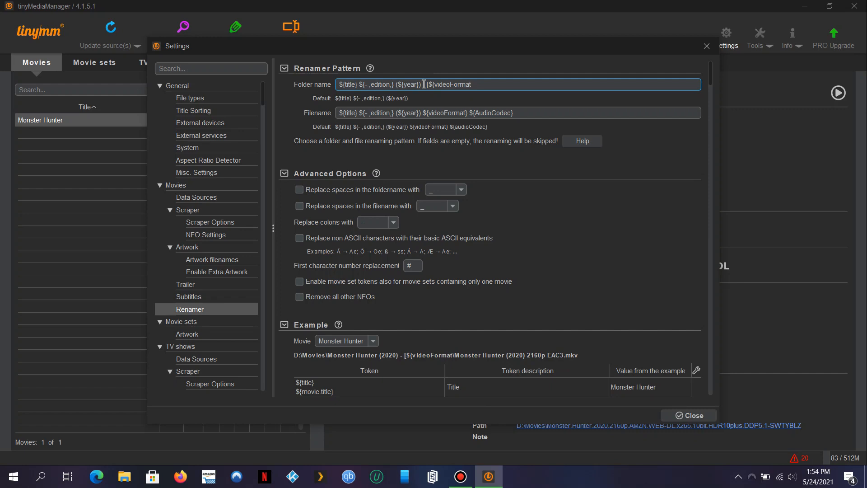
text(})
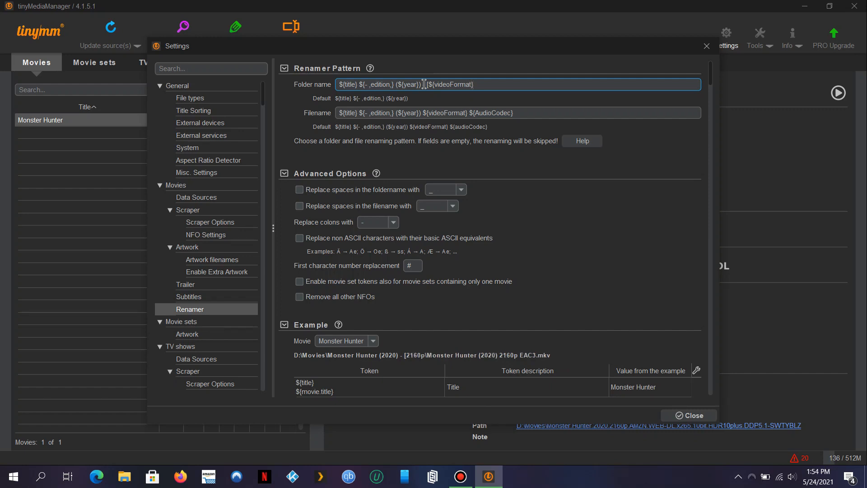
text( $)
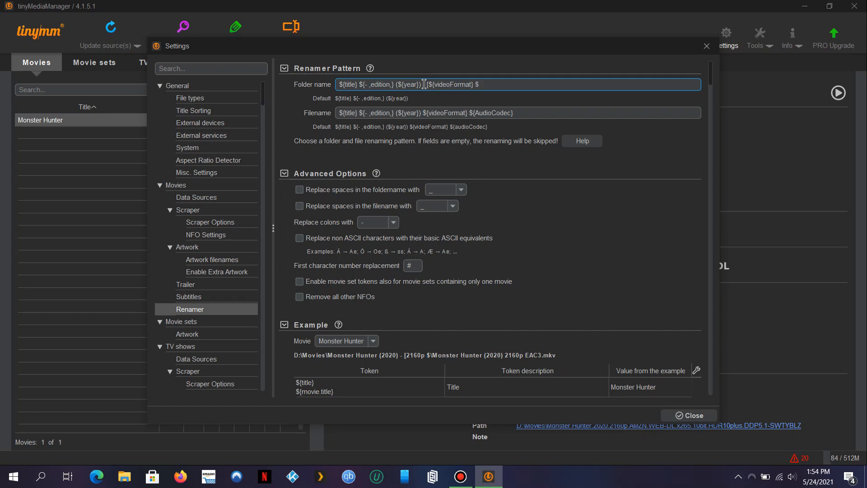
text({hdr)
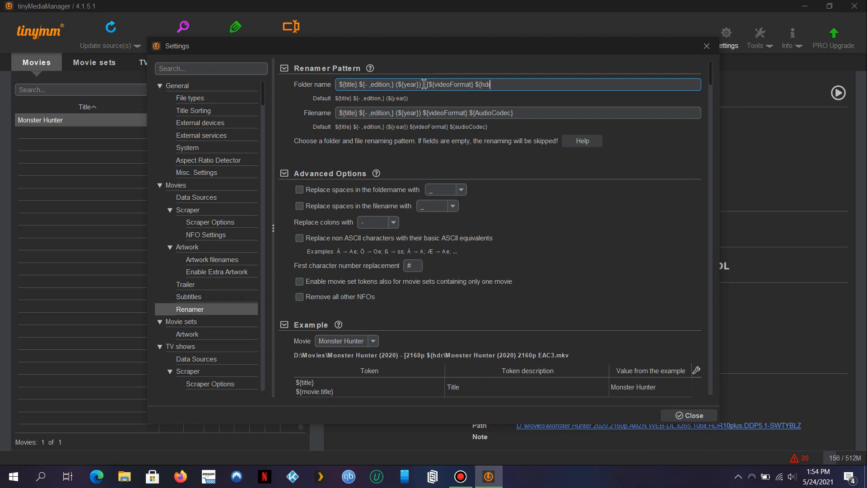
text(})
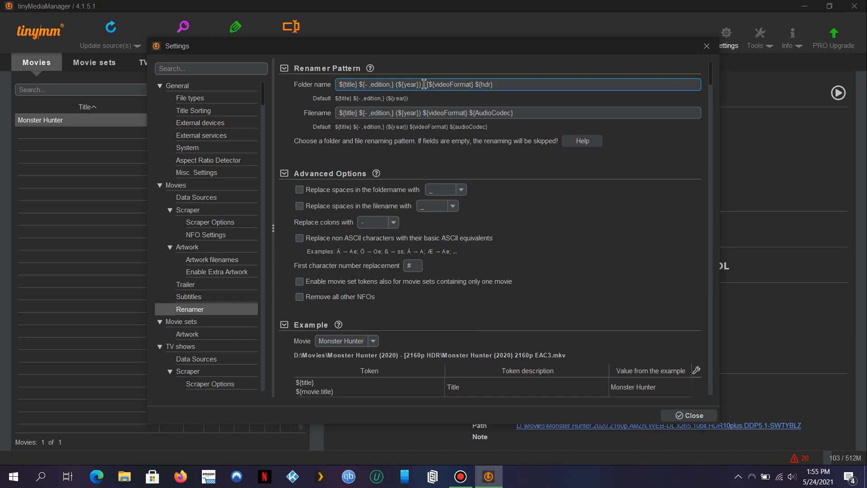
text($)
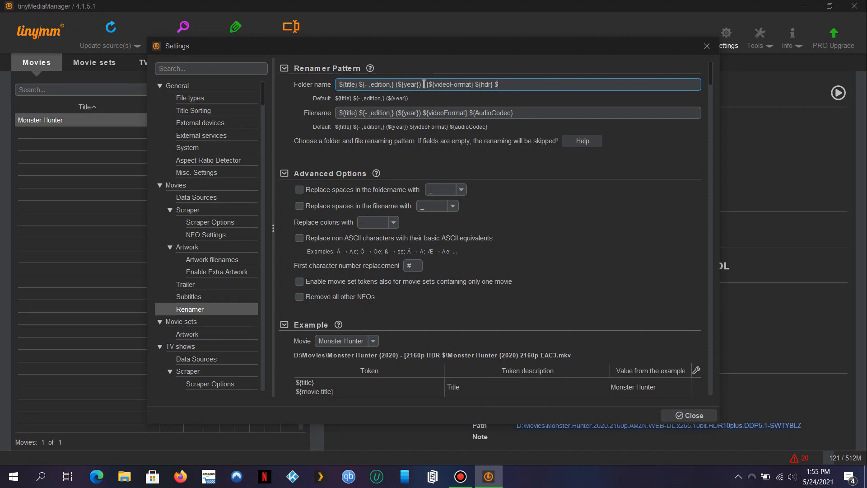
text({)
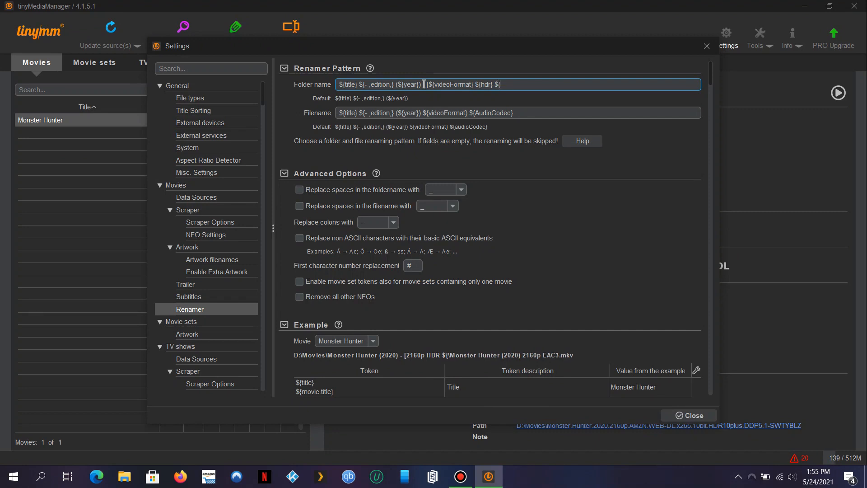
text(me)
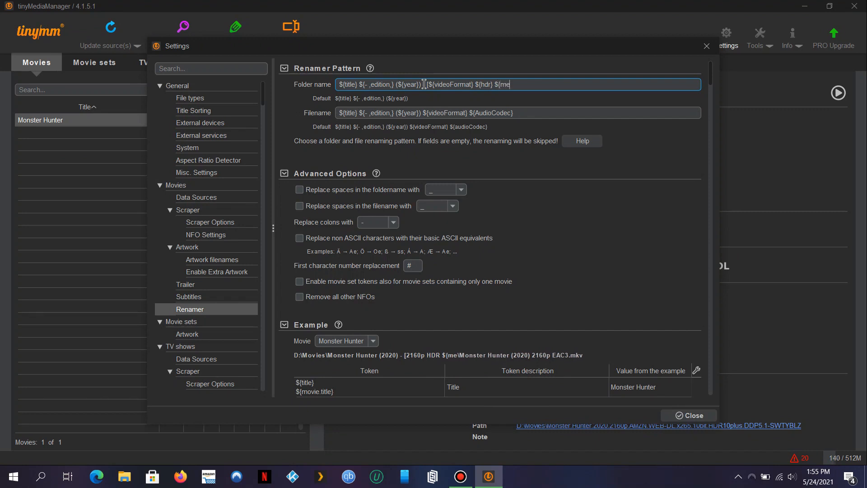
text(diaSource)
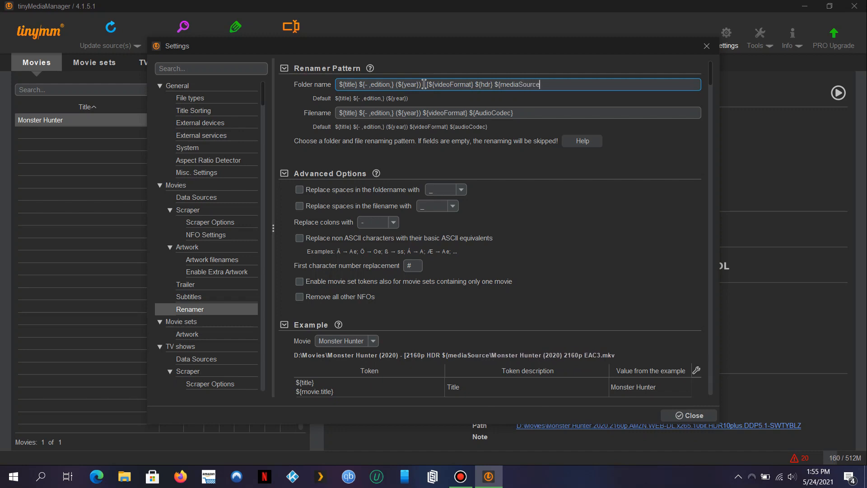
text(})
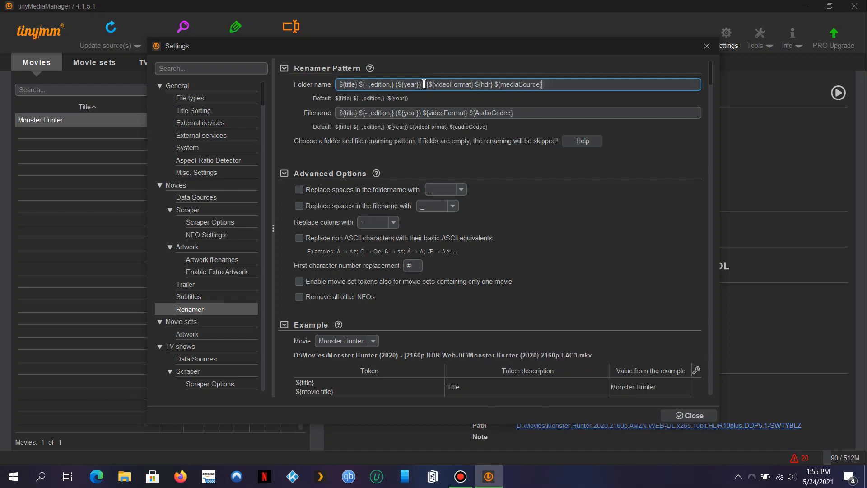
text(])
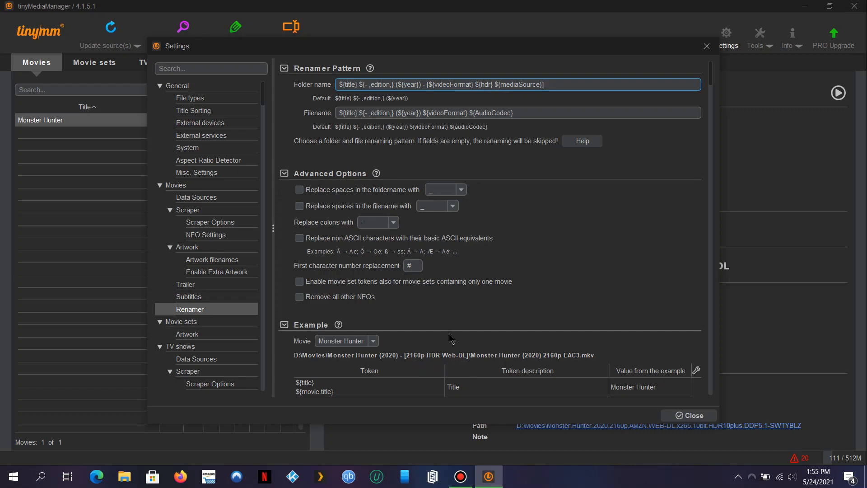
click(559, 116)
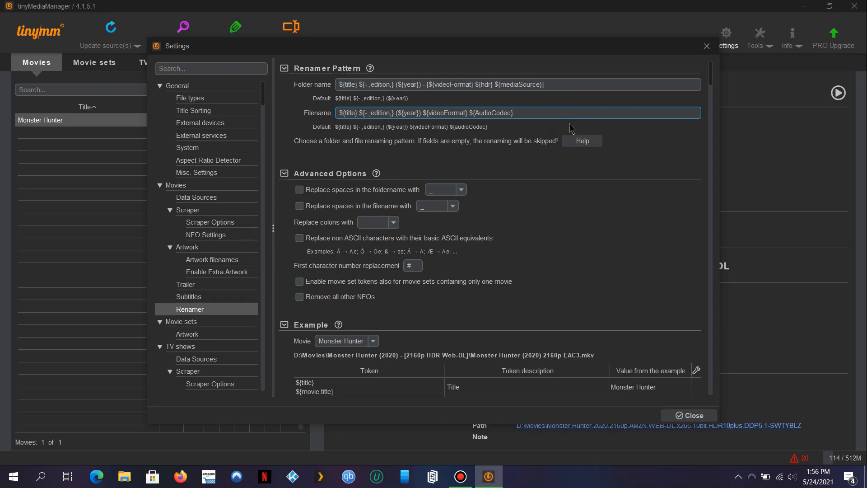
Browse the Movie sets settings and scroll through their Artwork options.
scroll(639, 245, down, 1)
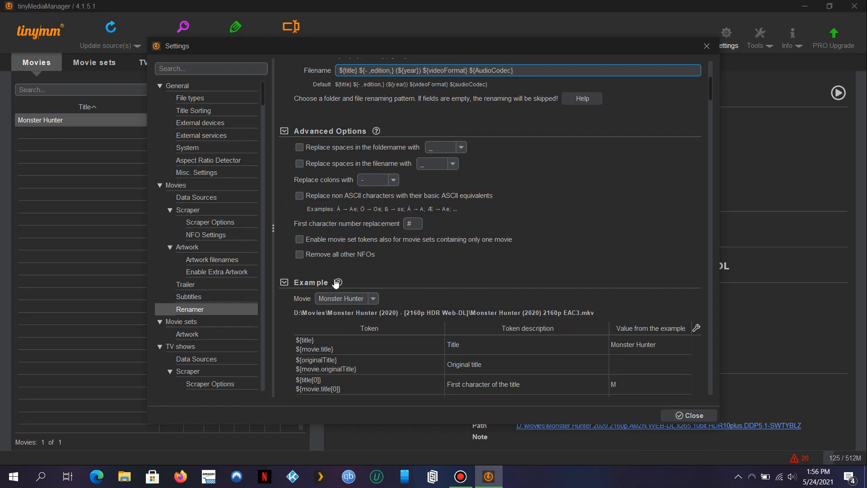
click(210, 323)
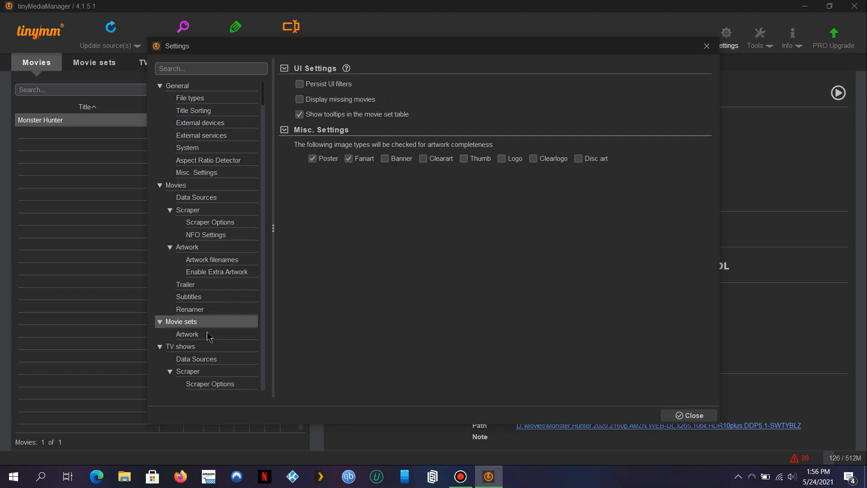
click(208, 335)
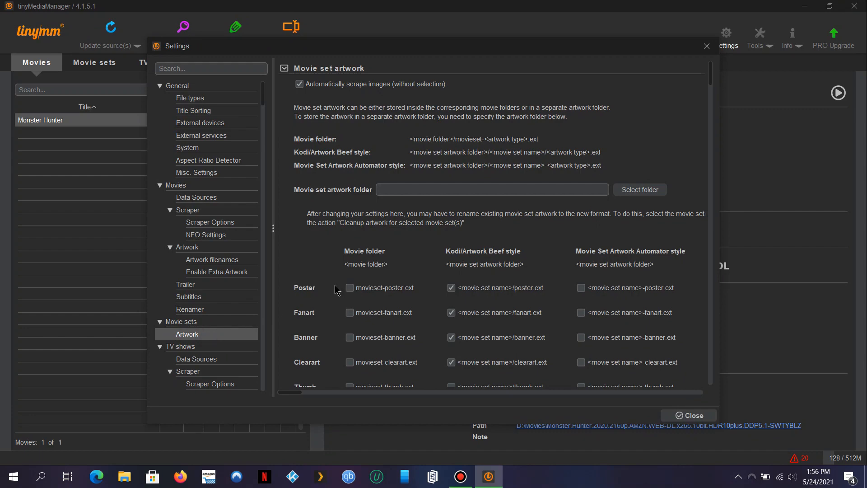
scroll(334, 289, down, 3)
scroll(335, 290, down, 2)
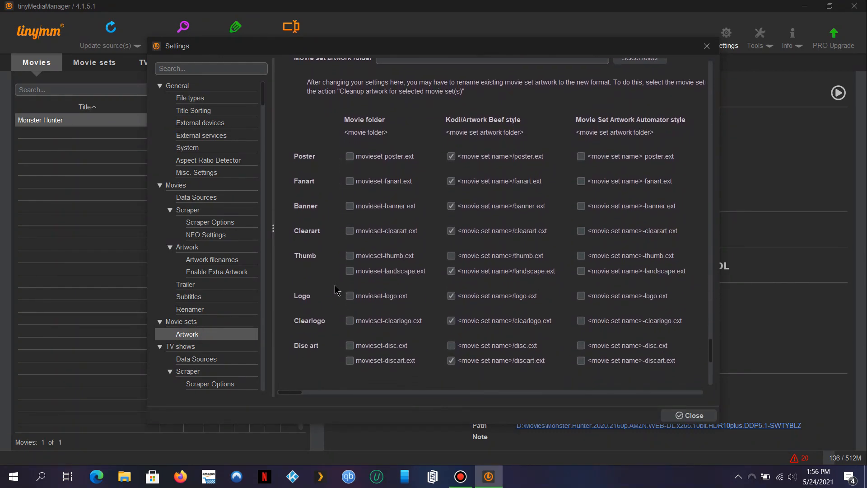
scroll(337, 290, down, 1)
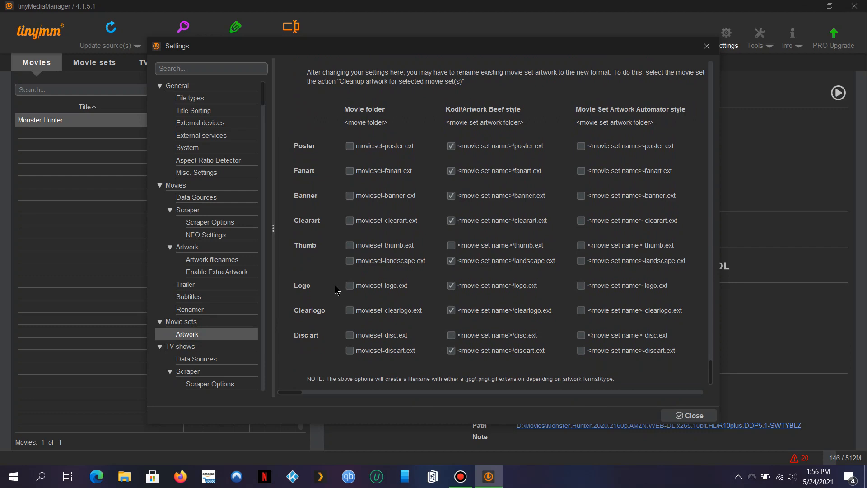
Bring up the general TV shows settings page with tvdb as preferred rating.
click(210, 347)
scroll(211, 347, down, 1)
scroll(210, 348, up, 1)
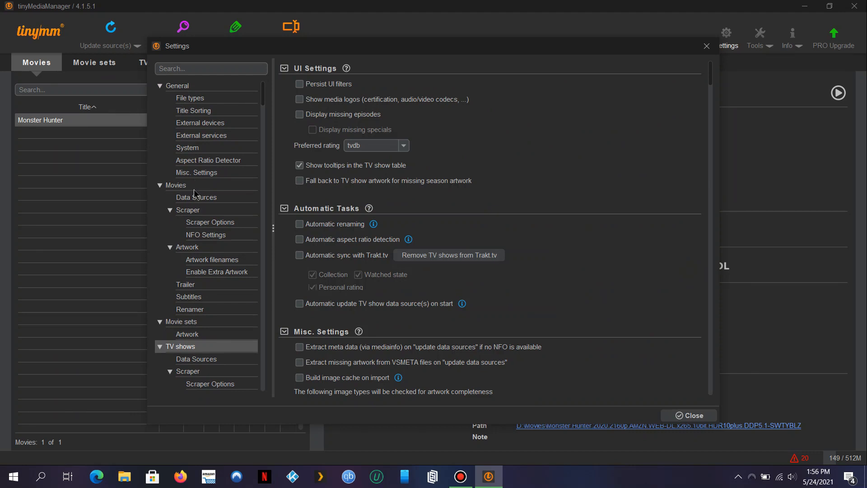
Step through the TV show Data Sources, Scraper, Scraper Options and NFO Settings pages.
scroll(229, 284, down, 5)
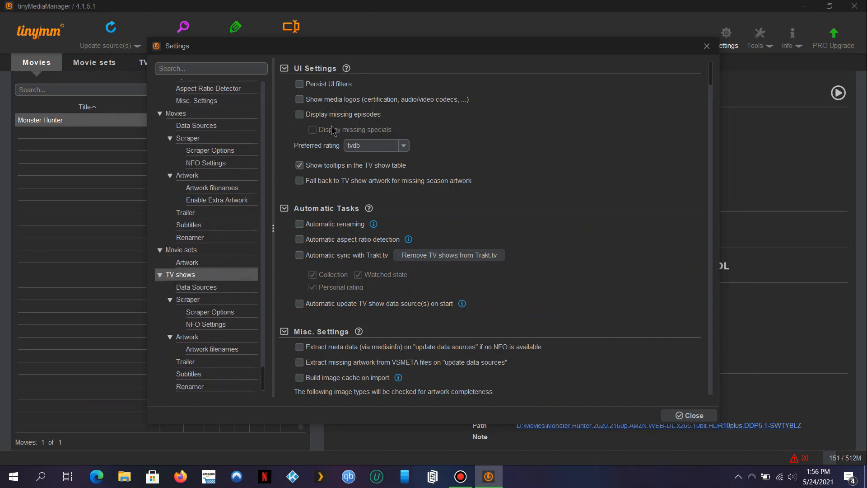
scroll(332, 130, down, 3)
scroll(332, 130, down, 1)
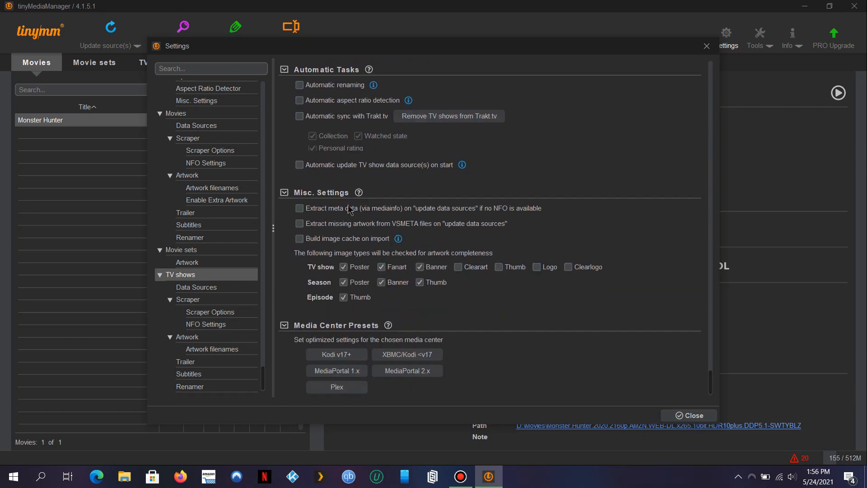
click(228, 295)
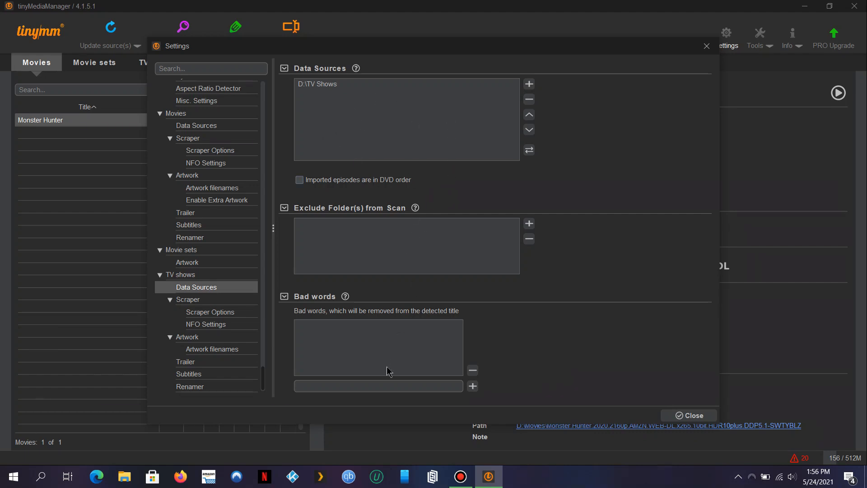
click(193, 301)
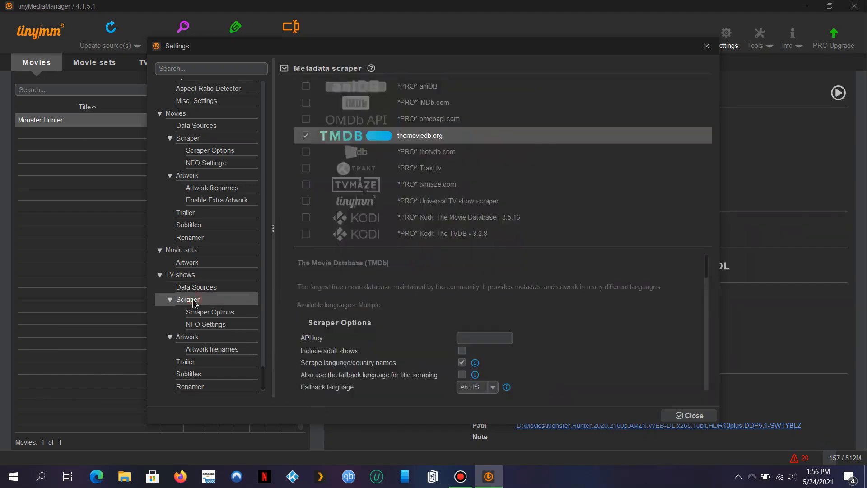
click(210, 314)
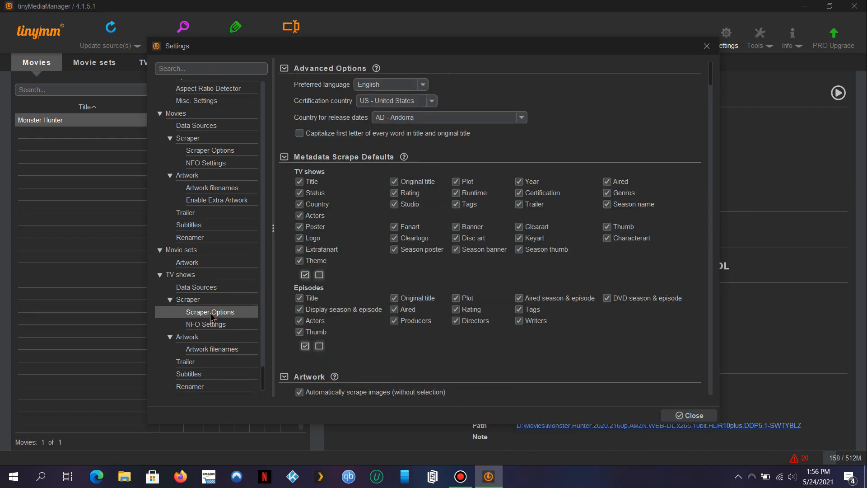
click(219, 329)
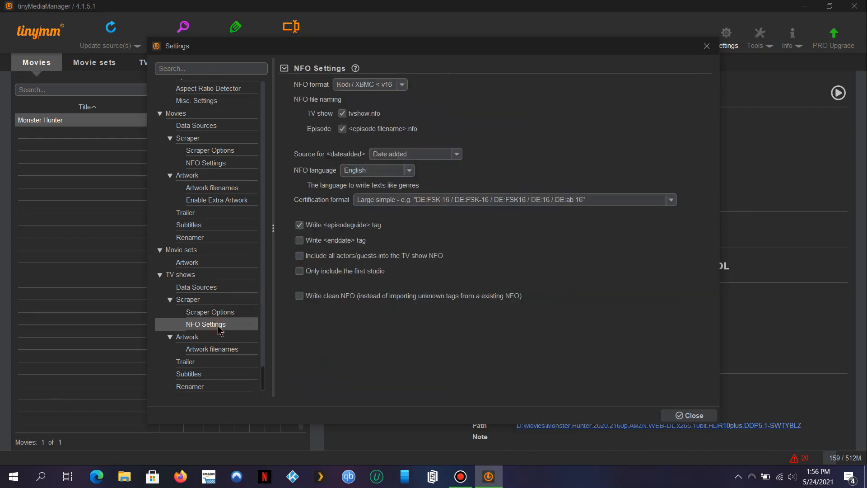
Set TV show artwork filenames: no poster.ext, season folder.ext posters, no season banner or seasonXX-thumb files.
click(238, 343)
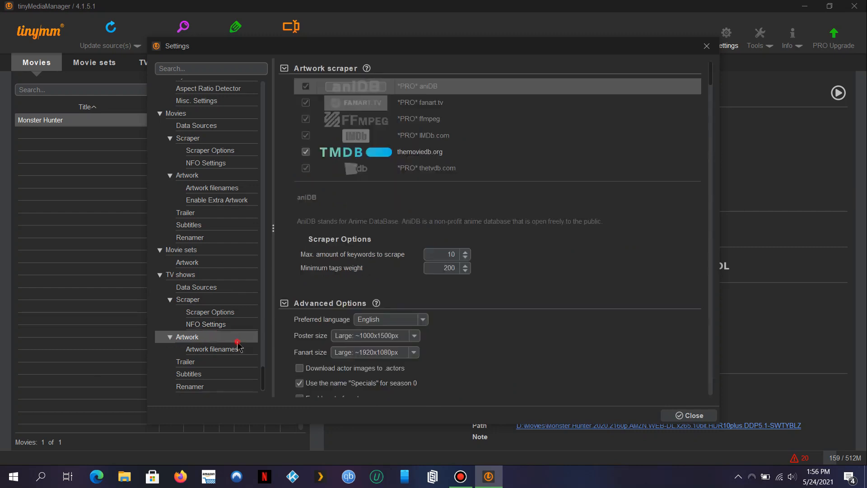
click(238, 350)
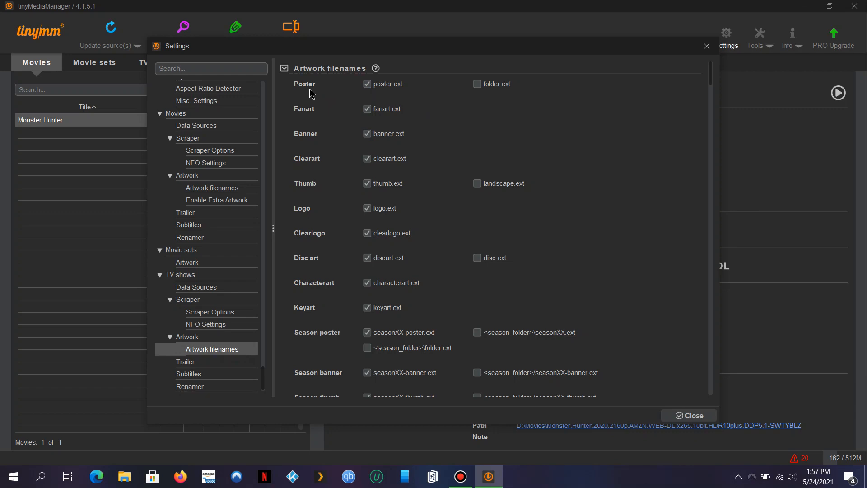
click(366, 85)
scroll(443, 181, down, 3)
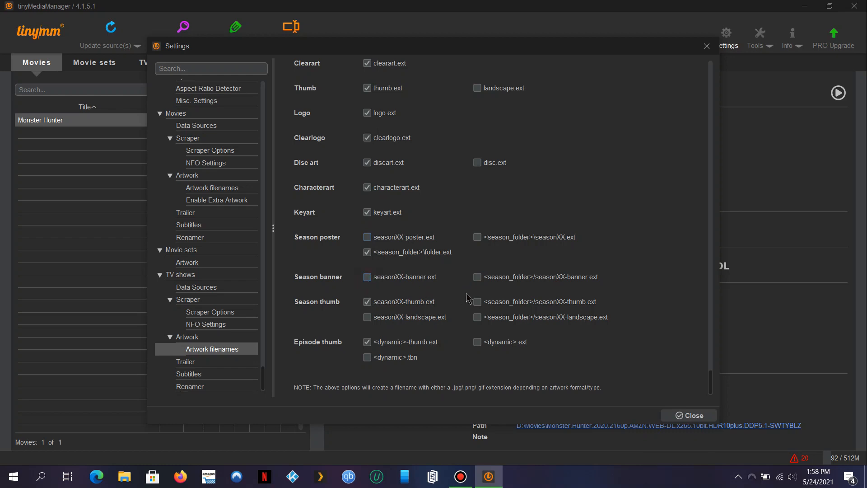
click(478, 280)
click(420, 304)
click(219, 364)
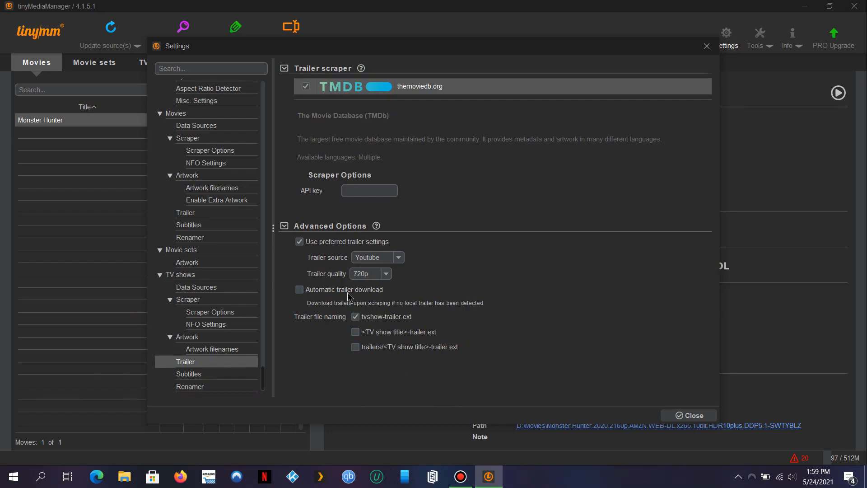
Enter the OpenSubtitles.org account username and password in the TV show Subtitles settings.
click(192, 375)
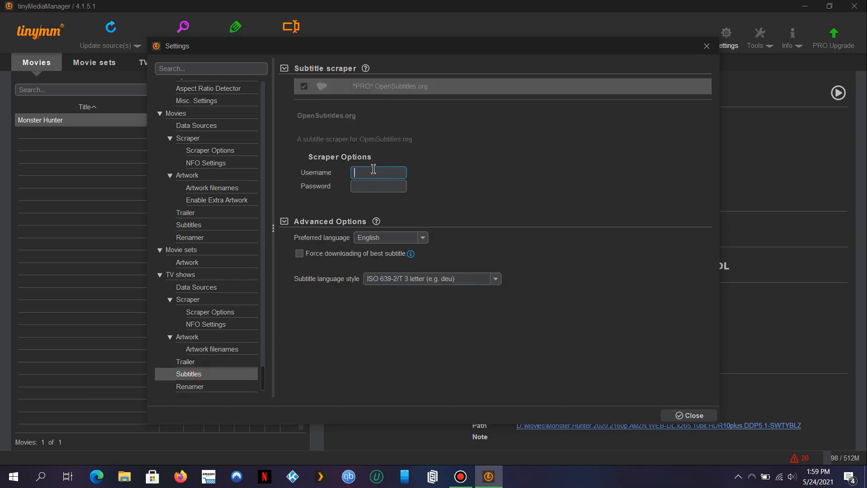
key(Tab)
text(•••••)
key(BackSpace)
key(BackSpace)
key(BackSpace)
key(BackSpace)
text(•••••)
click(217, 387)
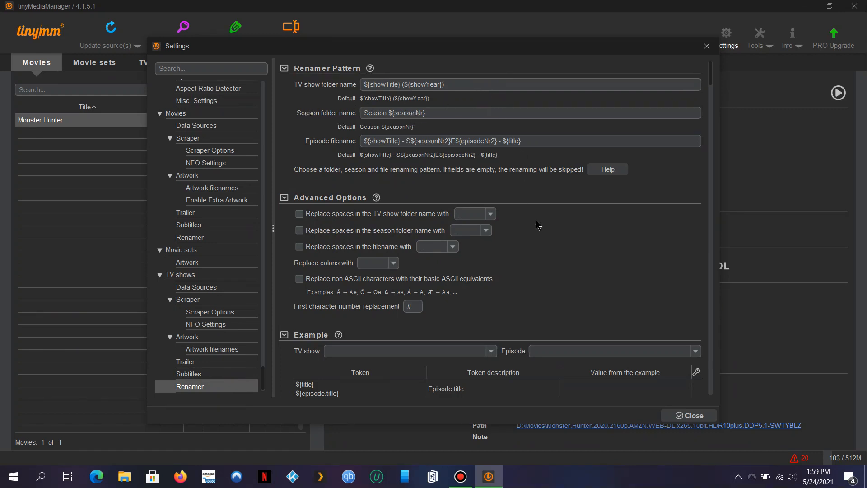
Check the empty TV show renamer example list, then switch to File Explorer's This PC.
scroll(538, 231, down, 5)
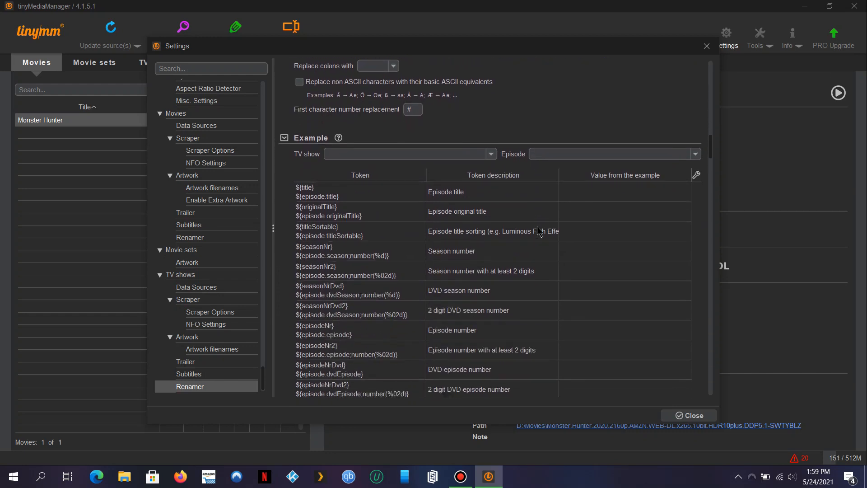
scroll(539, 231, up, 1)
scroll(538, 231, up, 2)
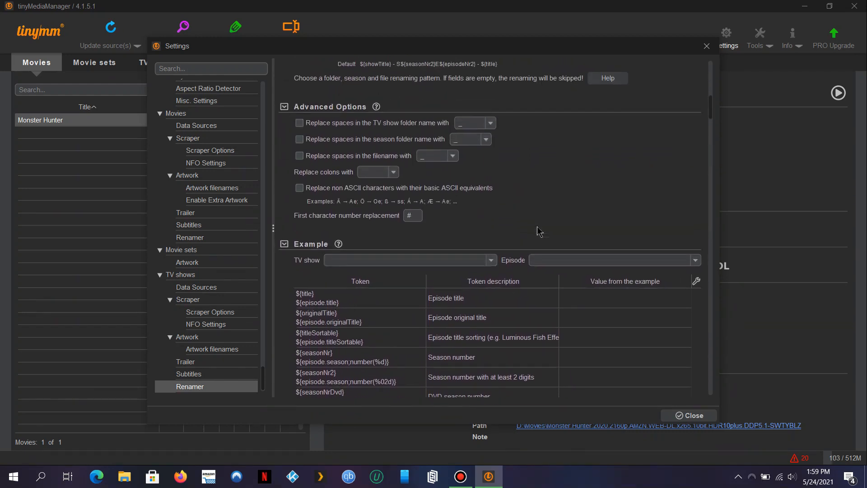
click(490, 263)
click(489, 263)
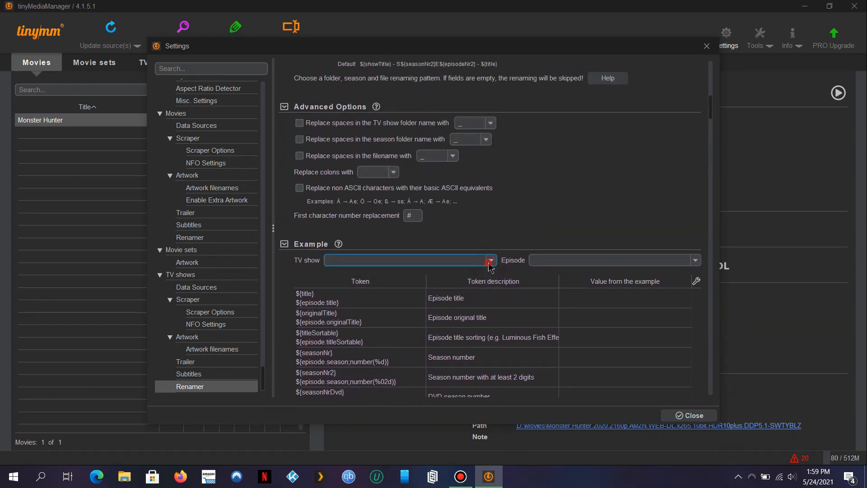
click(131, 475)
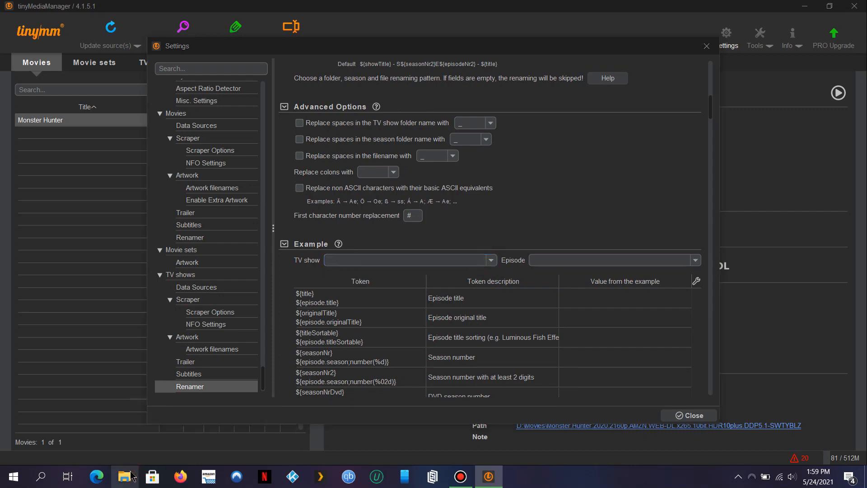
Create a new folder named Lovecraft Country in D:\TV Shows.
double_click(504, 279)
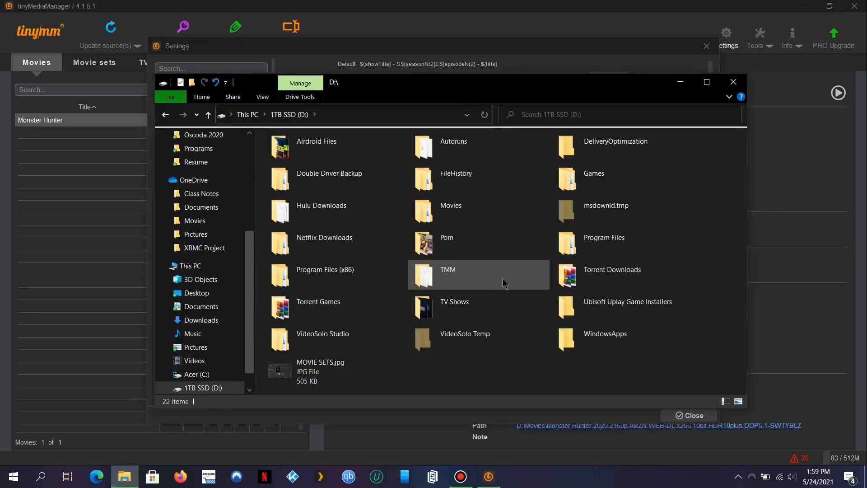
double_click(500, 305)
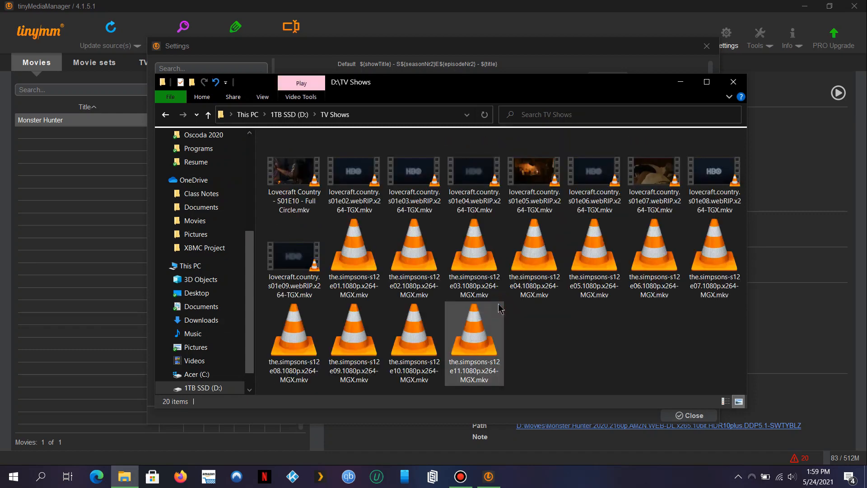
right_click(622, 368)
mouse_move(678, 337)
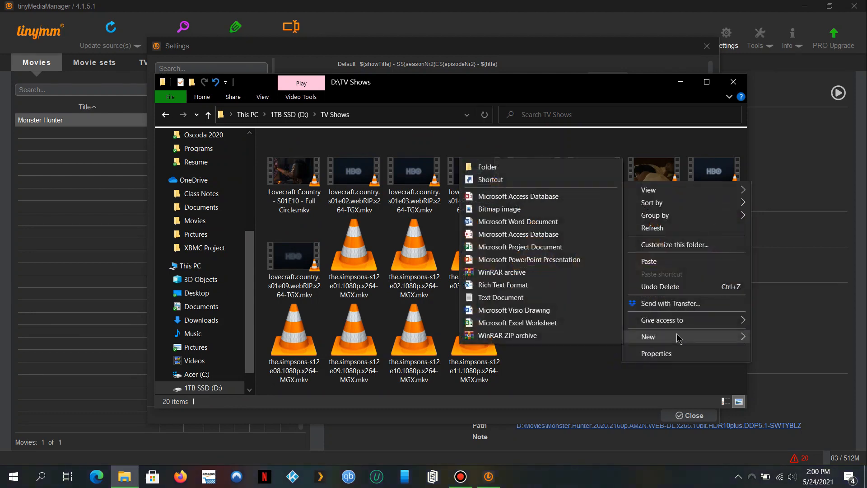
click(513, 166)
text(Lovecraft Countr)
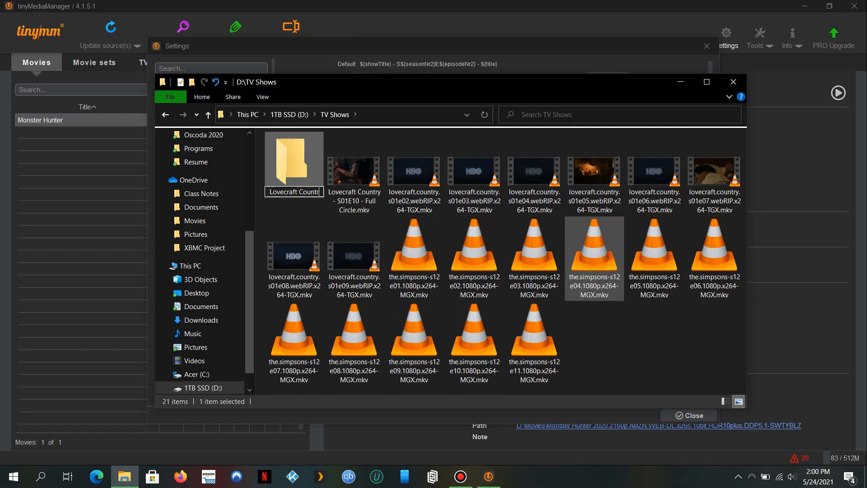
text(y)
key(Return)
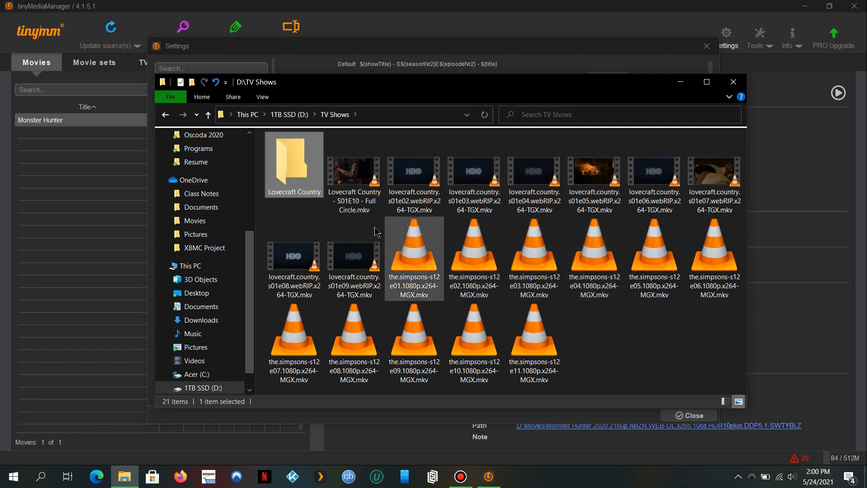
Move the nine Lovecraft Country episode files into the Lovecraft Country folder.
click(372, 200)
key(shift+Right)
key(shift+Right)
key(shift+Right)
key(shift+Right)
key(shift+Right)
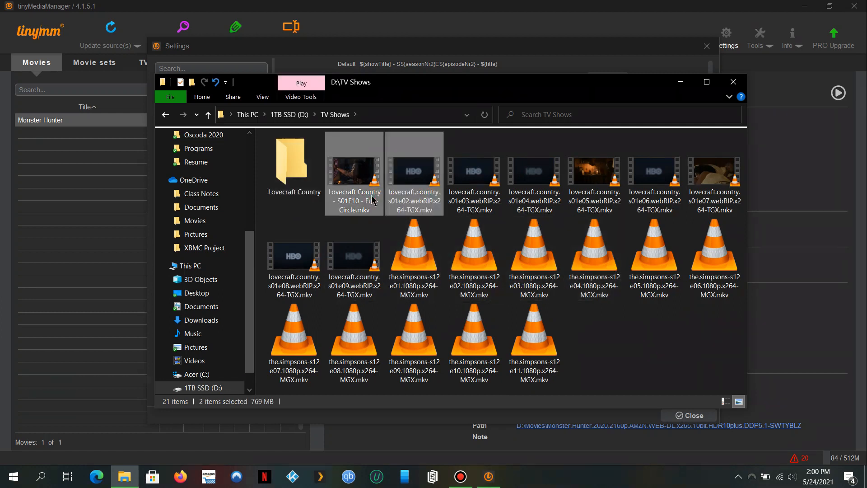
key(shift+Right)
key(shift+Right)
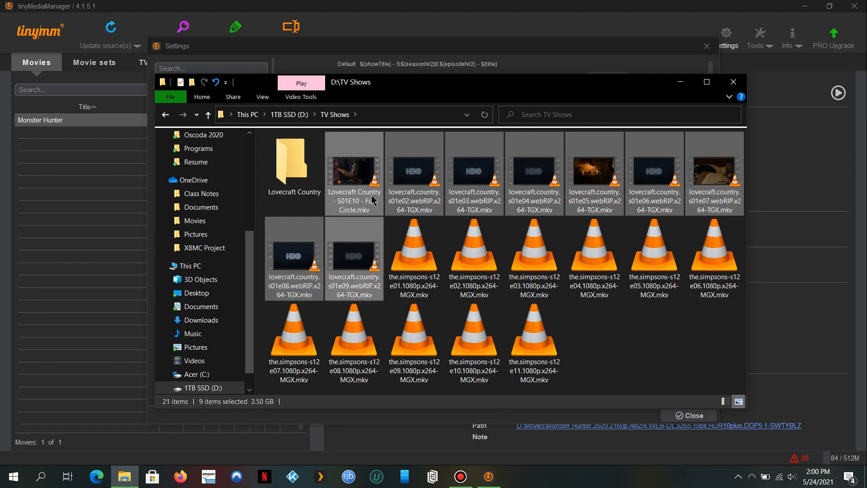
drag(355, 163, 304, 171)
Create a new folder named The Simpsons in D:\TV Shows.
right_click(547, 310)
mouse_move(626, 283)
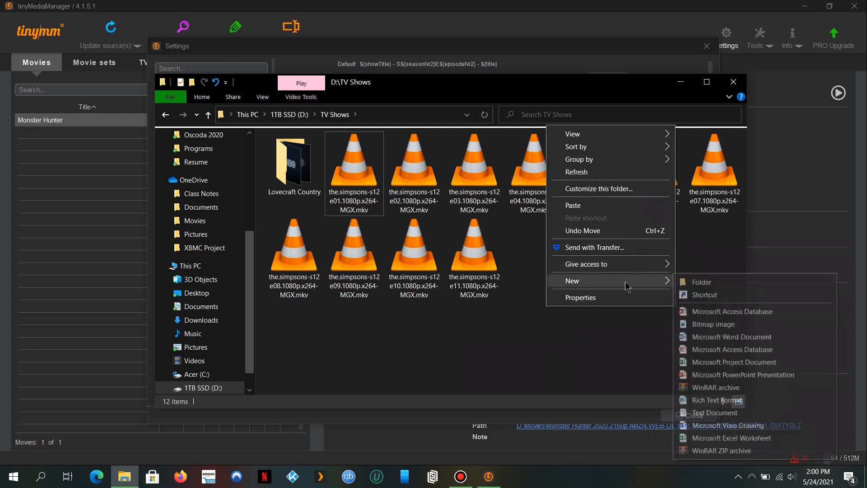
click(695, 285)
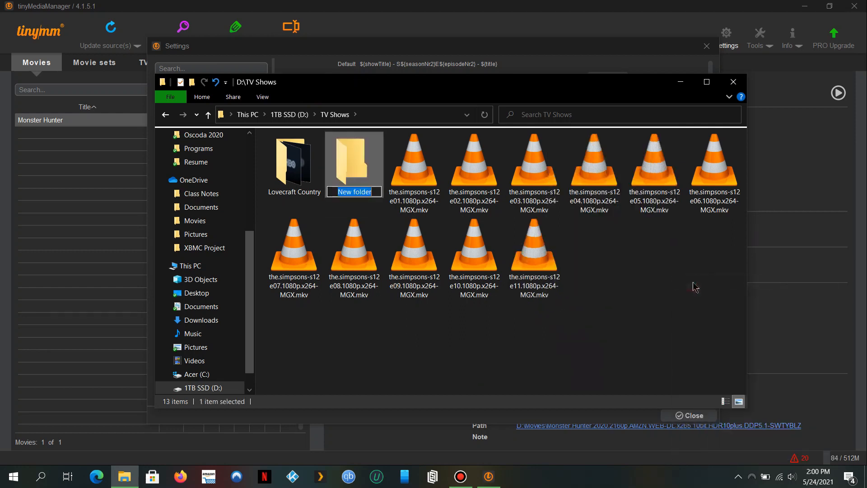
text(The )
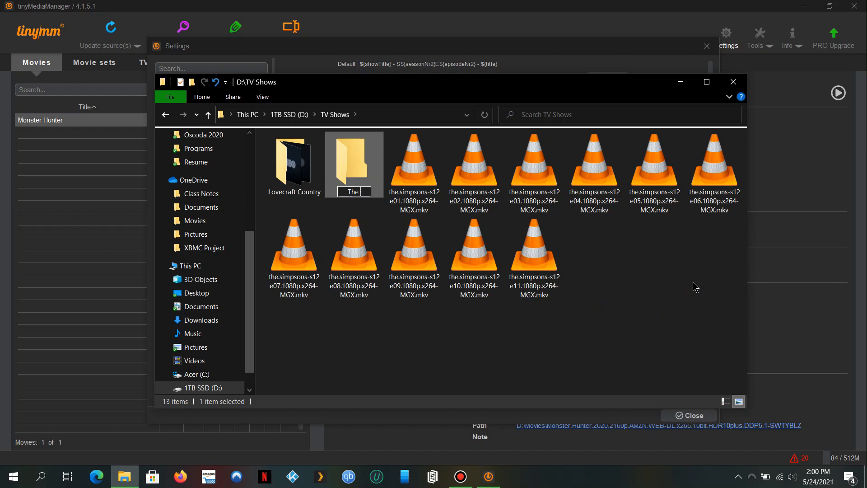
text(Simpson)
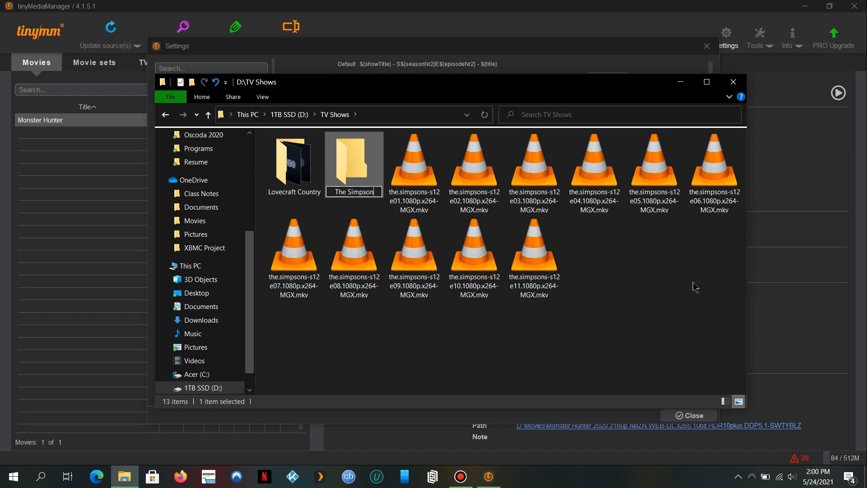
text(s)
key(Return)
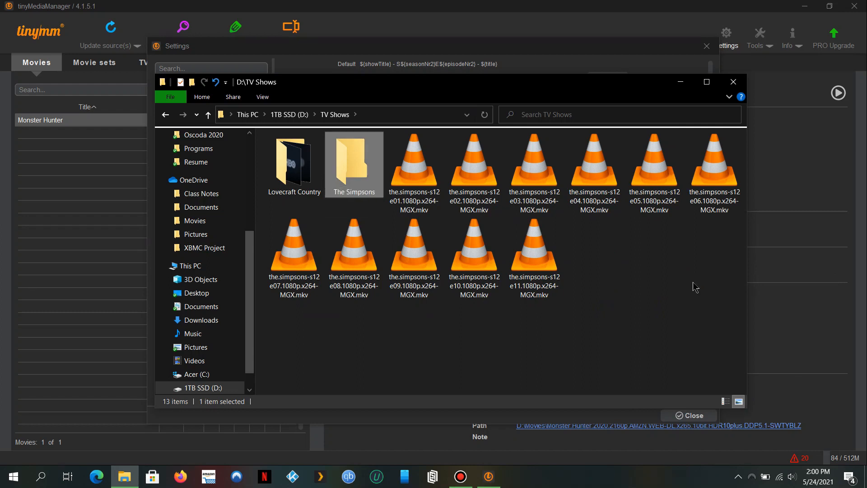
Cancel the accidental copy and delete the Lovecraft Country - Copy folder.
click(560, 277)
key(ctrl+a)
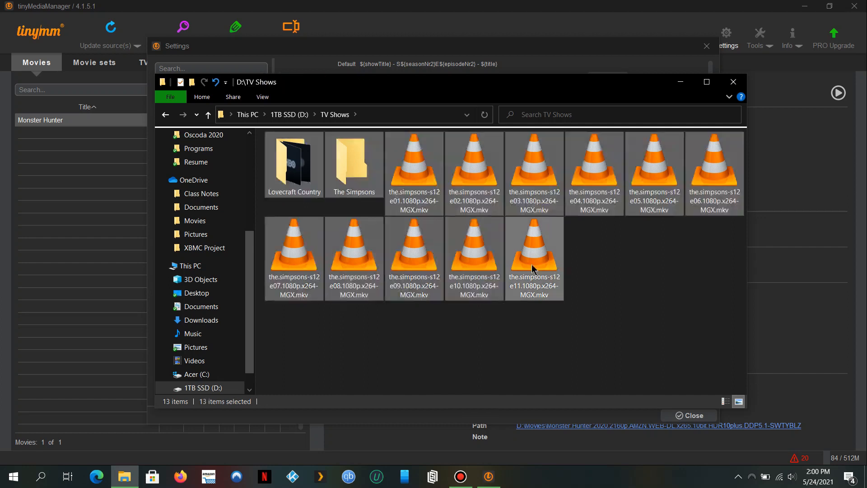
drag(317, 198, 296, 186)
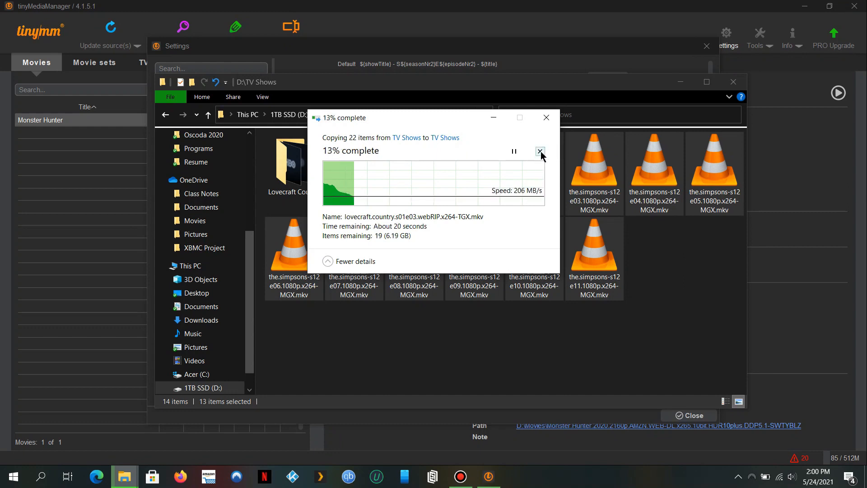
click(540, 151)
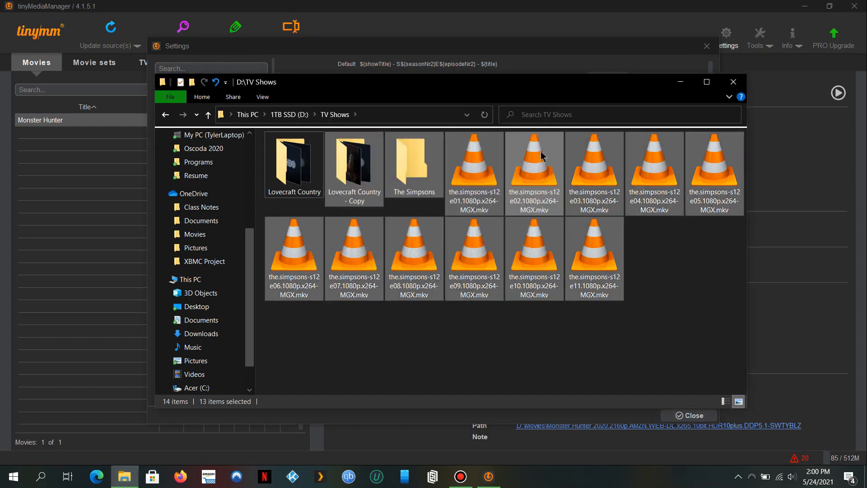
click(311, 172)
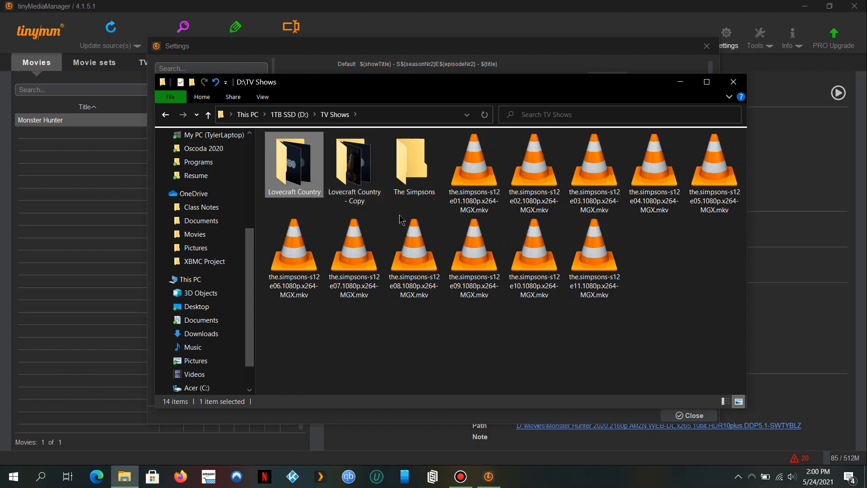
double_click(357, 165)
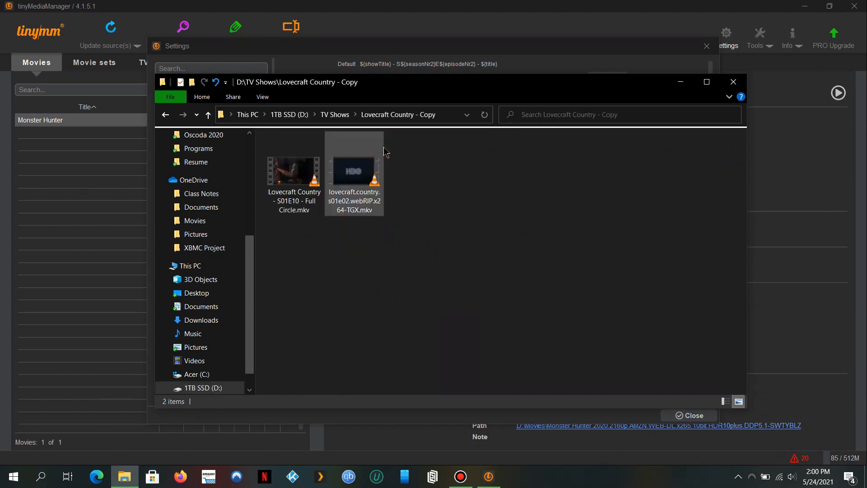
key(BackSpace)
key(Delete)
Move the eleven Simpsons episodes s12e01–s12e11 into The Simpsons folder and verify them.
click(427, 180)
key(shift+Right)
key(shift+Right)
key(shift+Right)
key(shift+Right)
key(shift+Right)
key(shift+Right)
key(shift+Right)
key(shift+Right)
key(shift+Right)
key(shift+Right)
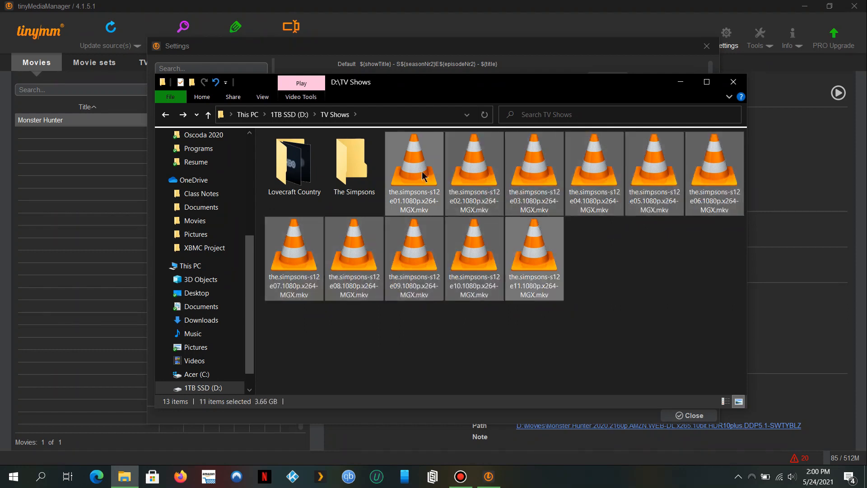
drag(415, 163, 374, 174)
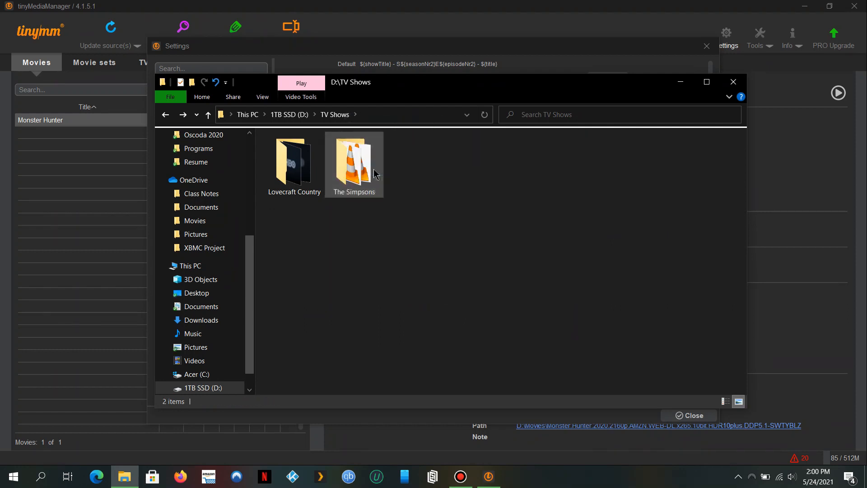
double_click(374, 174)
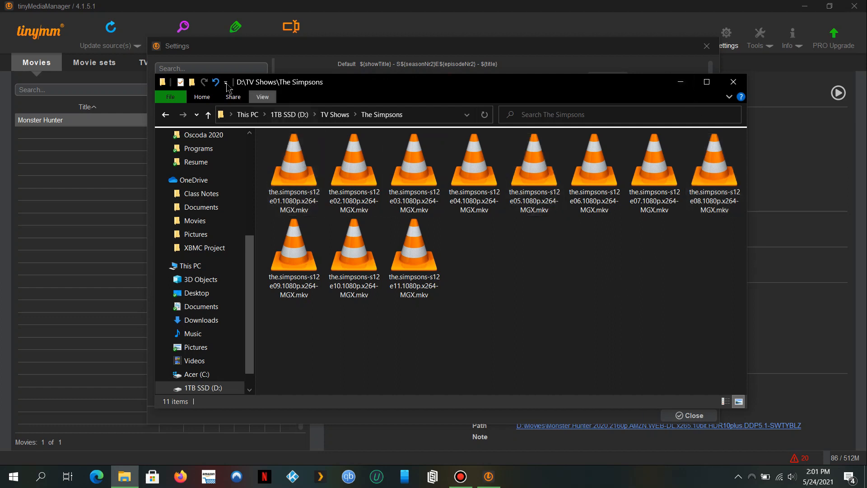
click(208, 114)
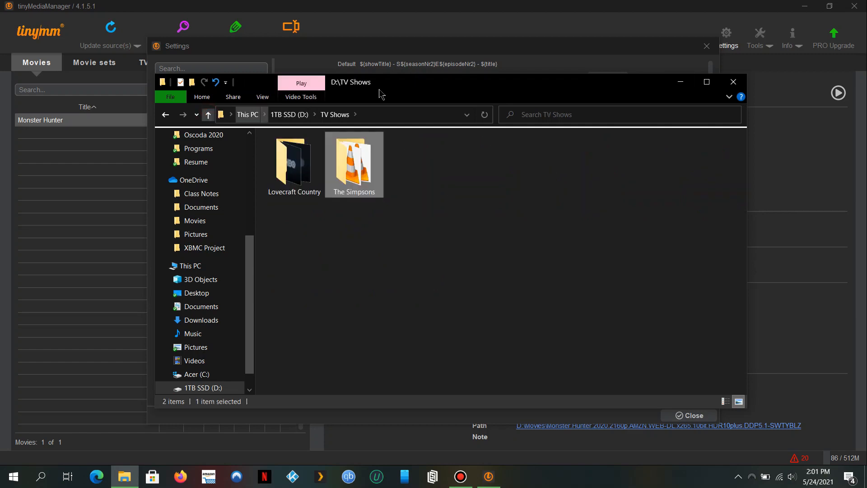
Back in the TV show Renamer, edit the ${showTitle} (${showYear}) show folder pattern.
click(685, 83)
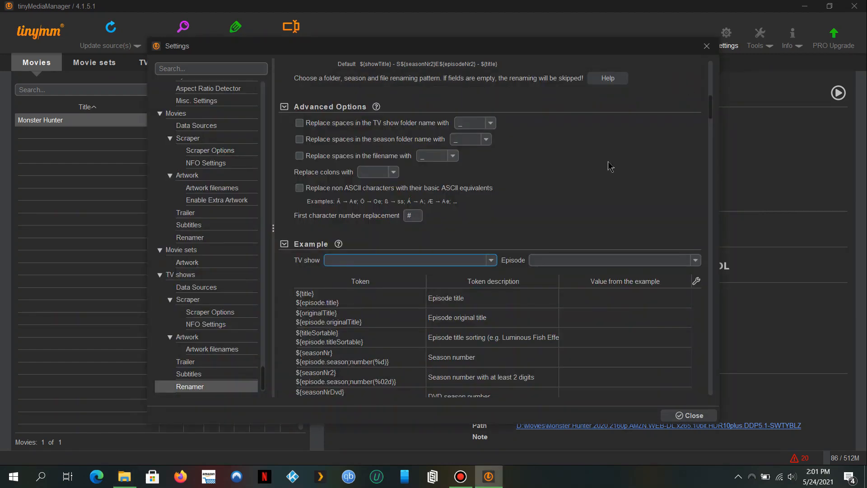
click(496, 261)
click(496, 261)
scroll(578, 181, up, 3)
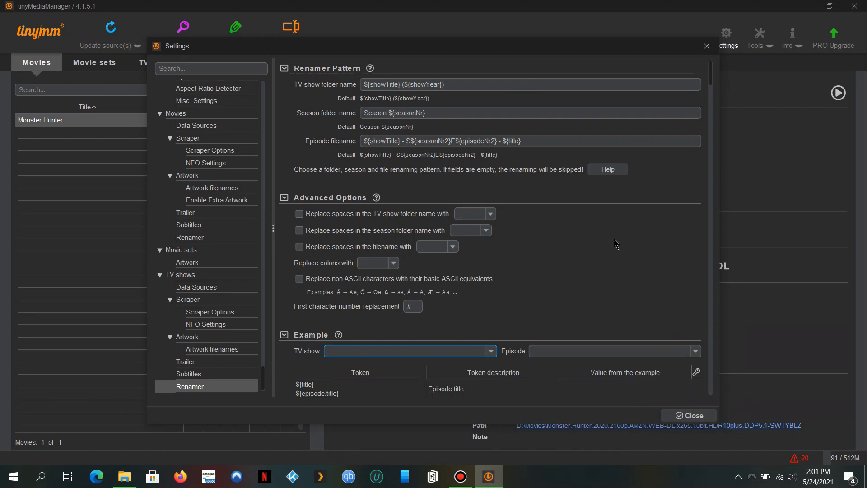
click(538, 89)
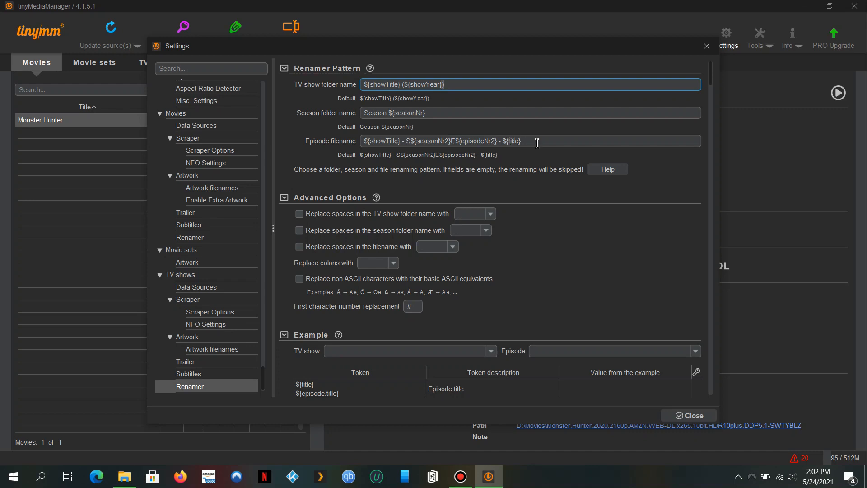
Close the settings and update sources in the TV shows library to load Lovecraft Country and The Simpsons.
scroll(538, 143, down, 1)
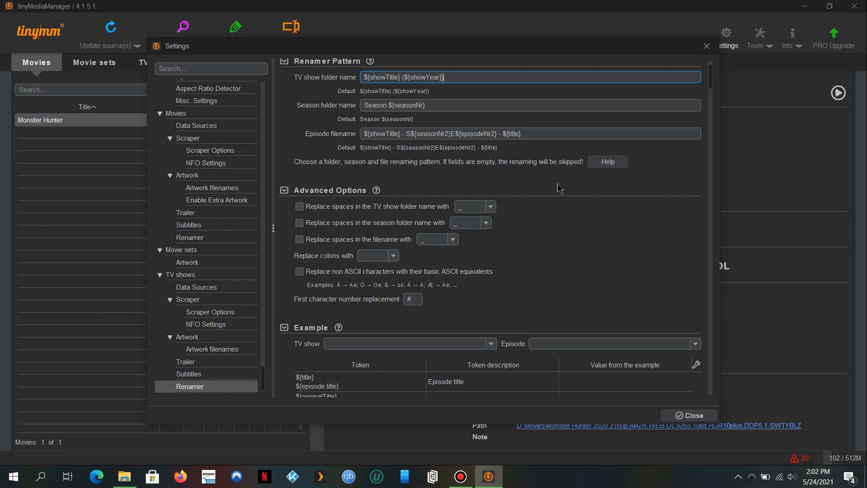
scroll(559, 186, down, 4)
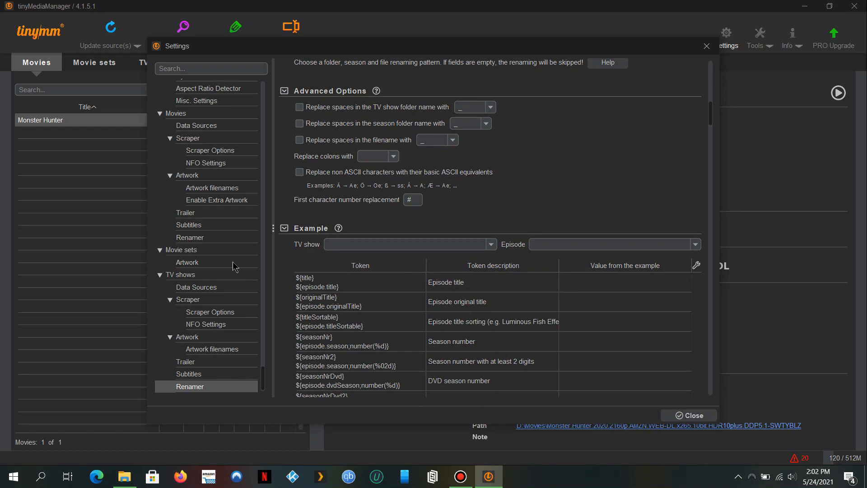
click(700, 418)
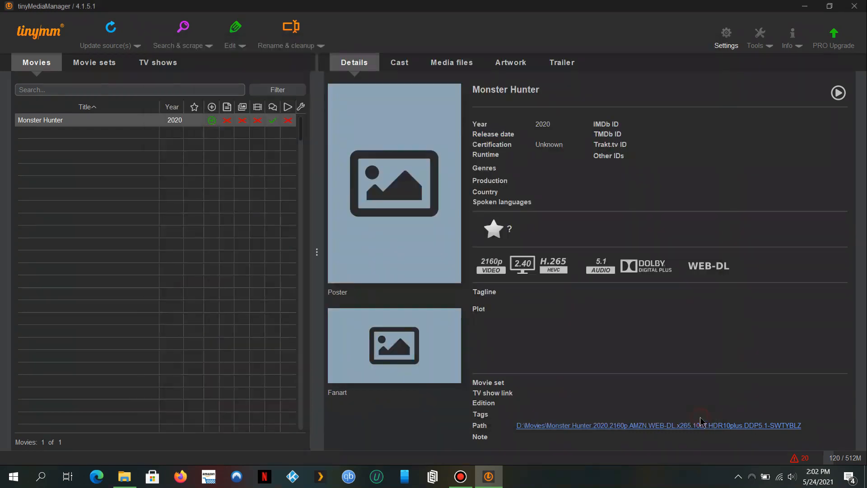
click(116, 36)
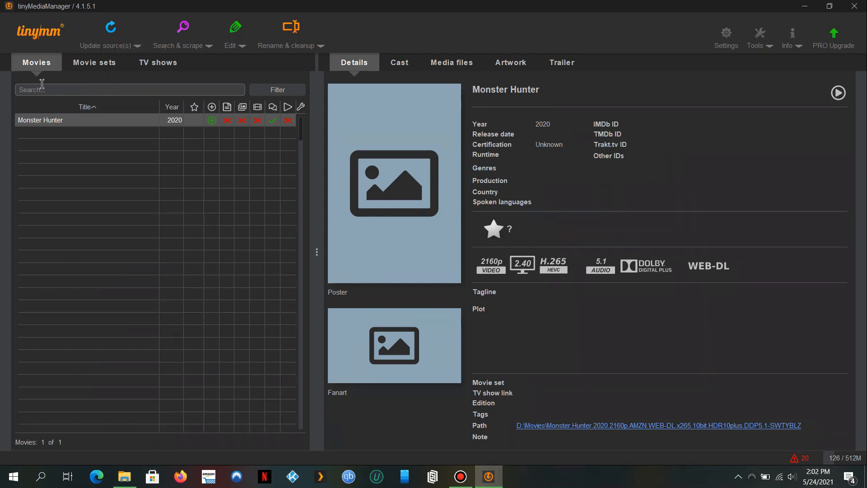
click(141, 67)
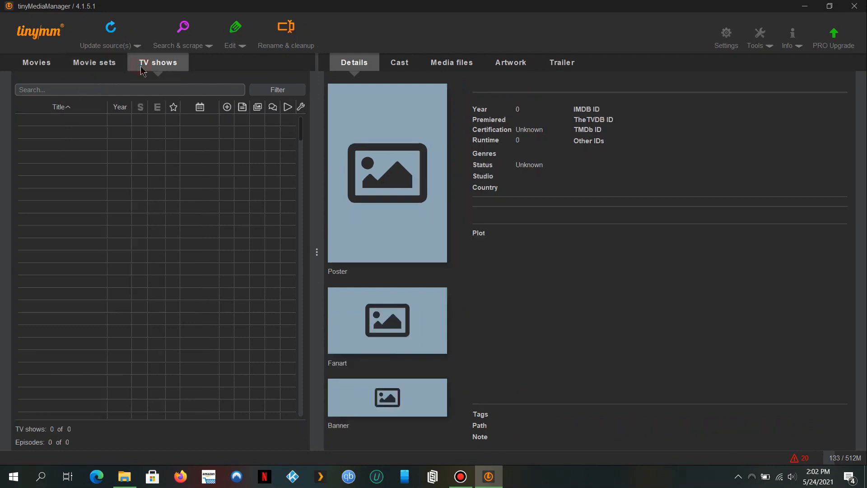
click(111, 28)
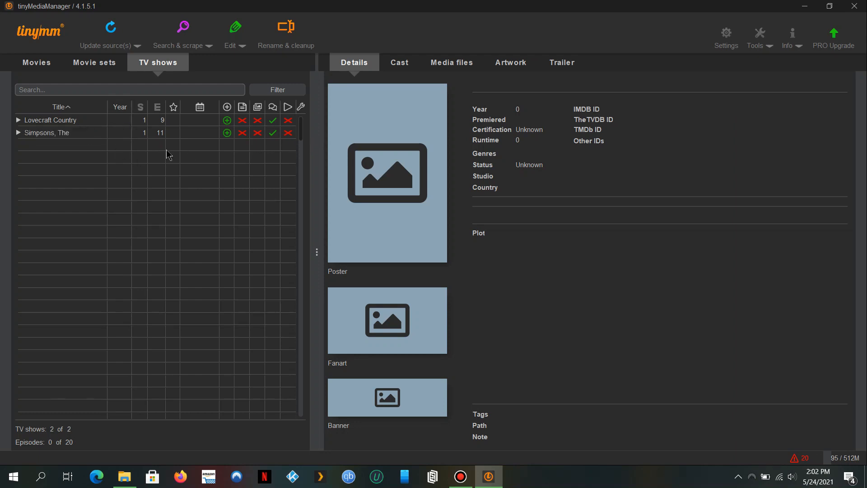
click(204, 47)
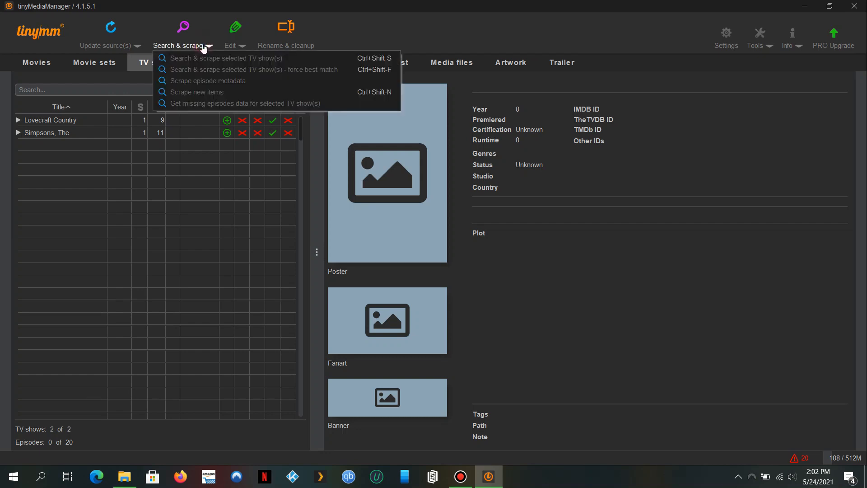
Scrape new items, accepting The Simpsons and Lovecraft Country matches, then review the warnings summary.
click(239, 93)
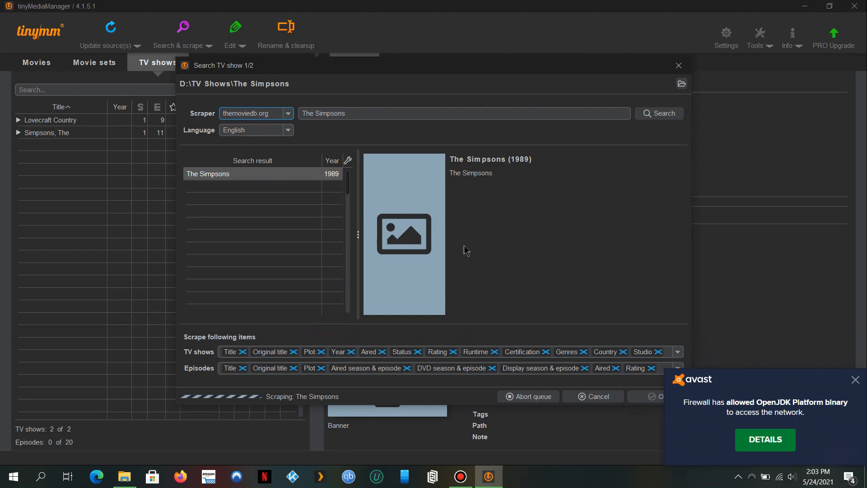
click(858, 381)
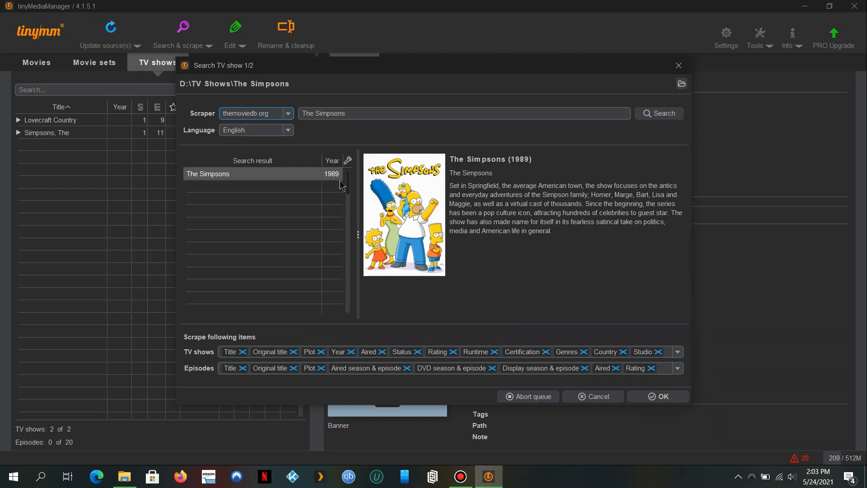
click(667, 395)
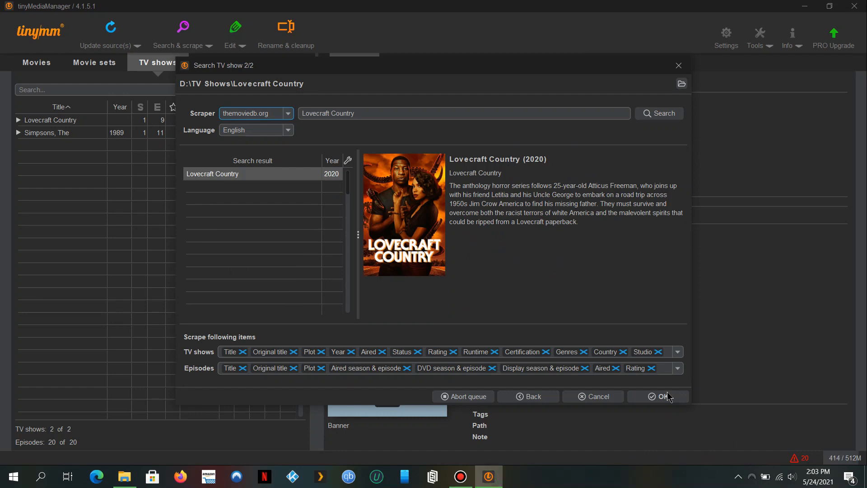
click(669, 397)
click(667, 401)
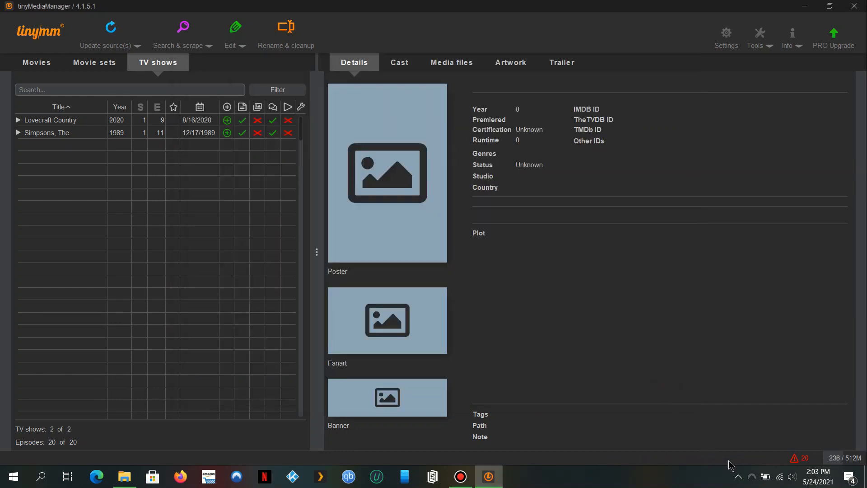
click(801, 459)
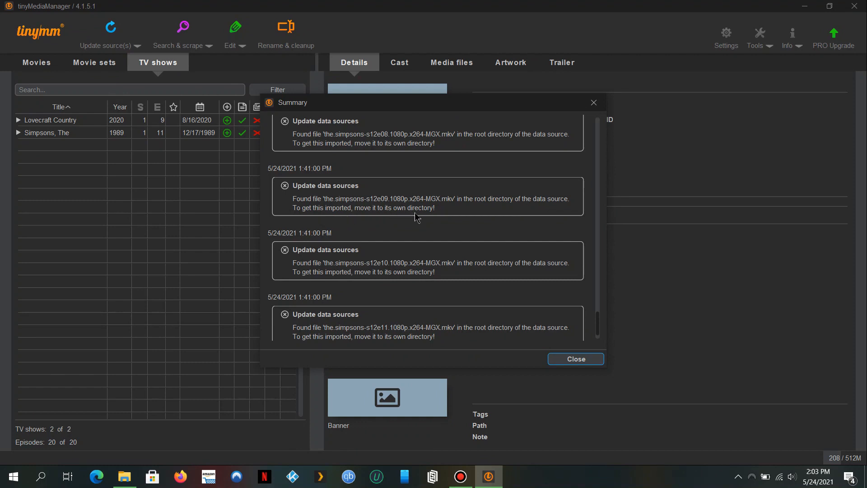
scroll(479, 214, down, 1)
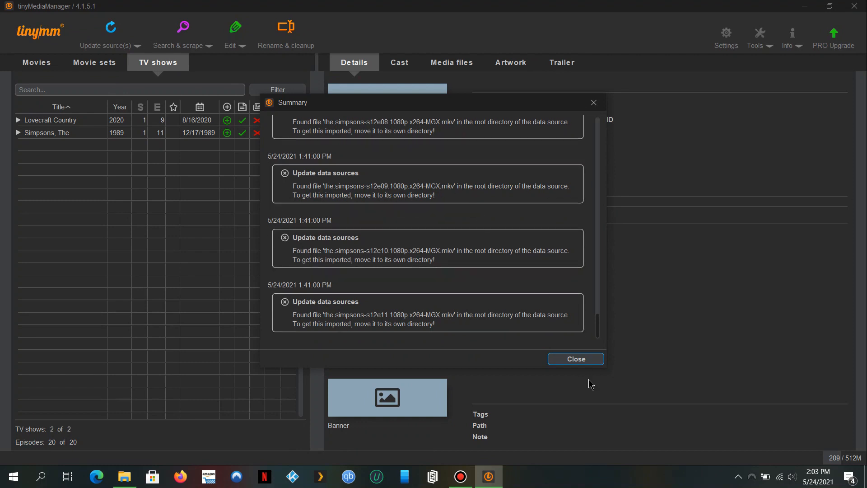
click(580, 367)
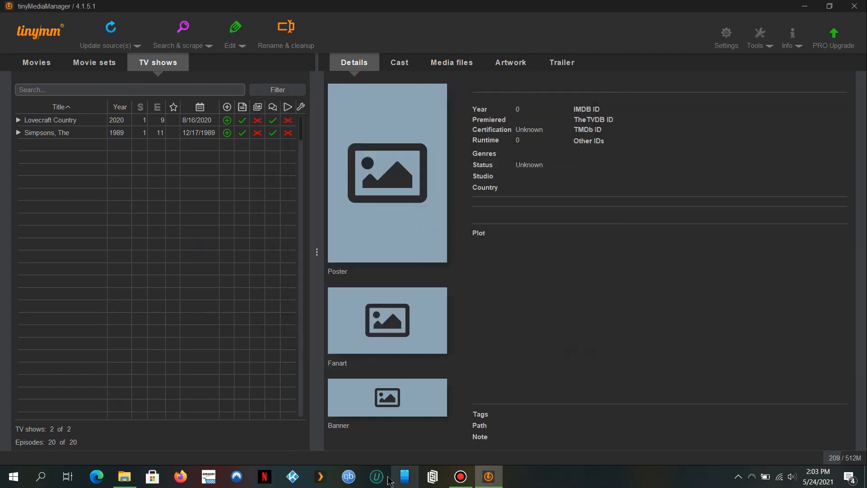
Open D:\TV Shows\The Simpsons in File Explorer and look through its artwork and nfo files.
click(137, 479)
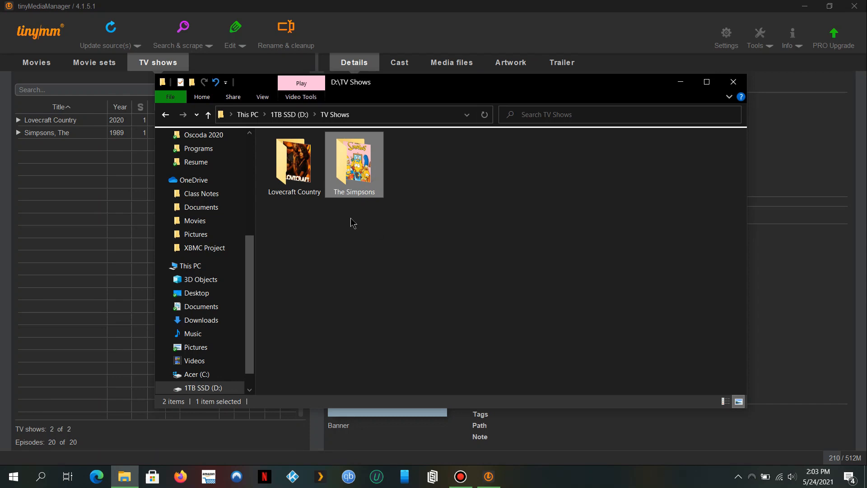
double_click(351, 168)
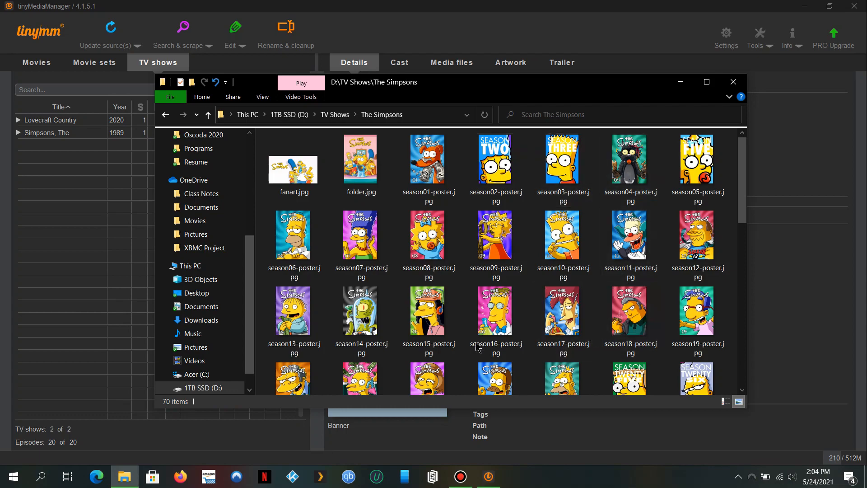
scroll(429, 334, down, 3)
scroll(429, 338, down, 4)
scroll(430, 338, up, 4)
scroll(430, 338, down, 5)
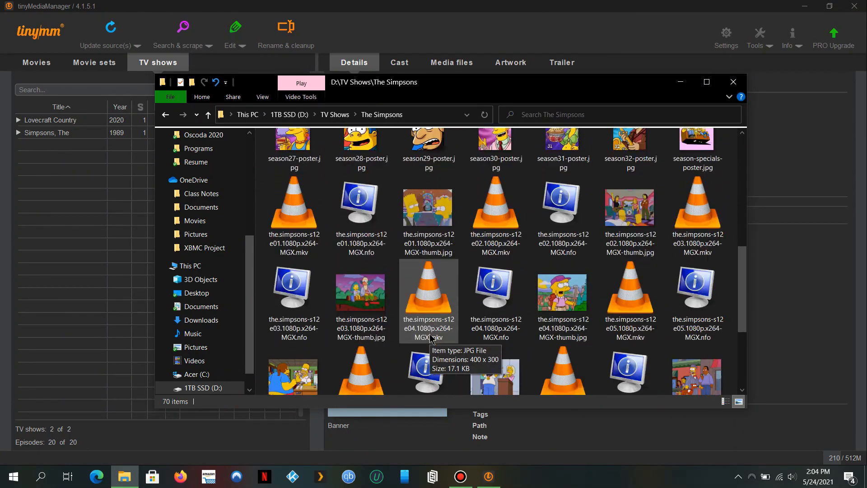
scroll(430, 338, down, 1)
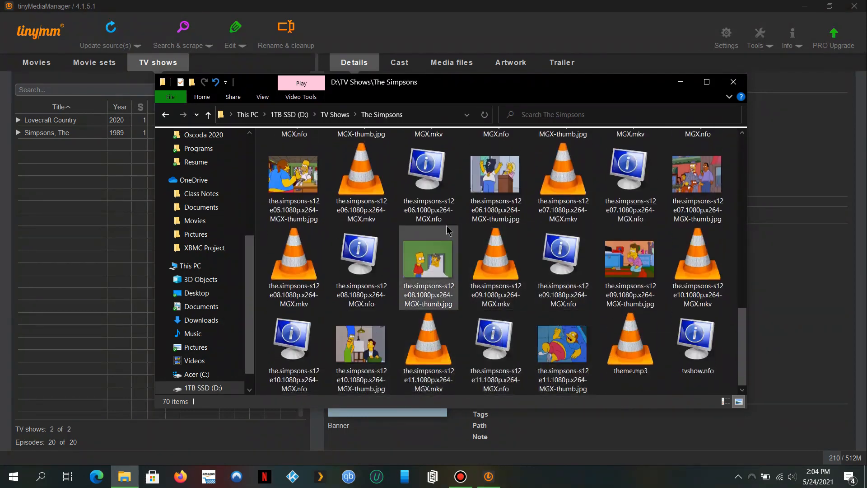
scroll(448, 230, up, 2)
scroll(448, 230, up, 5)
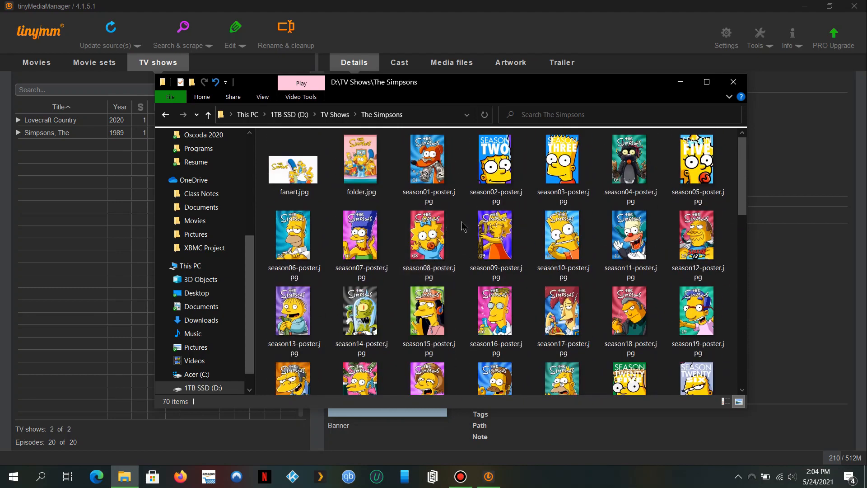
Add a new subfolder named 'Season 1' to The Simpsons folder.
right_click(461, 221)
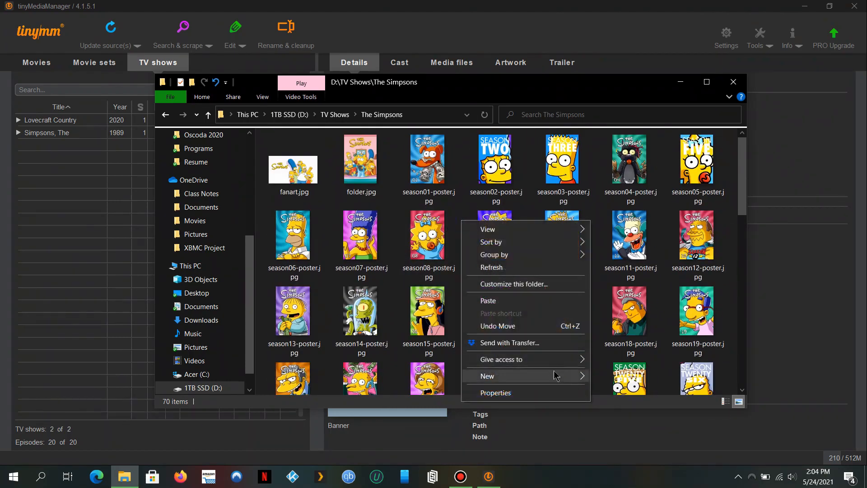
mouse_move(555, 375)
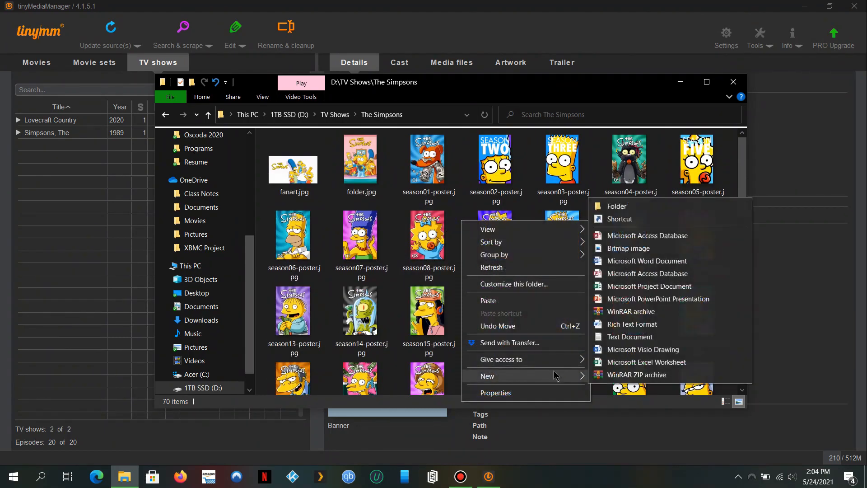
click(666, 207)
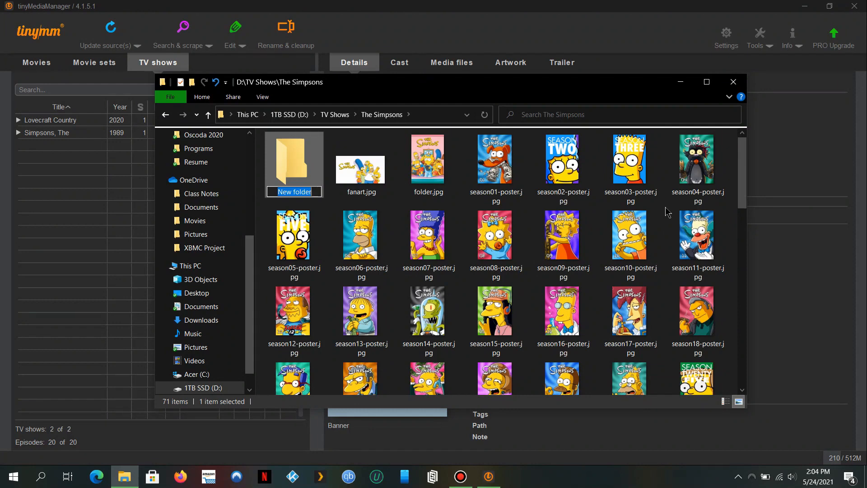
text(Season 1)
key(Return)
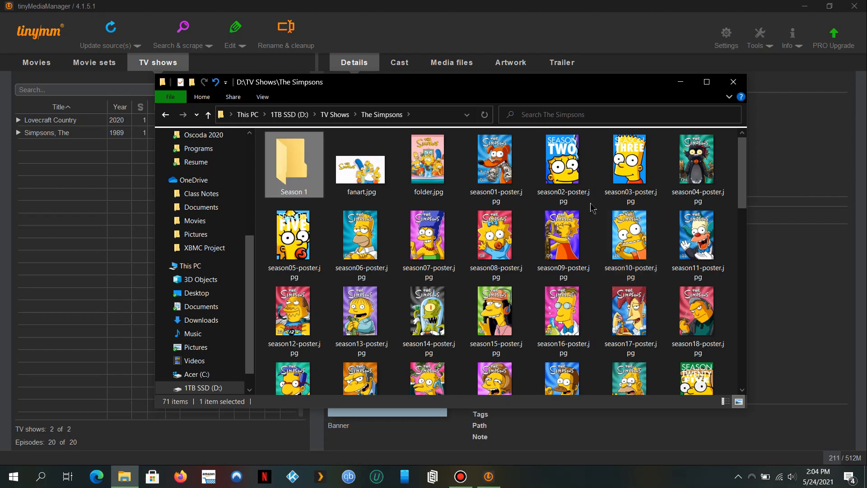
scroll(589, 208, down, 6)
Select the Simpsons episode 1–7 .mkv files in The Simpsons folder.
scroll(590, 209, down, 5)
scroll(590, 209, up, 5)
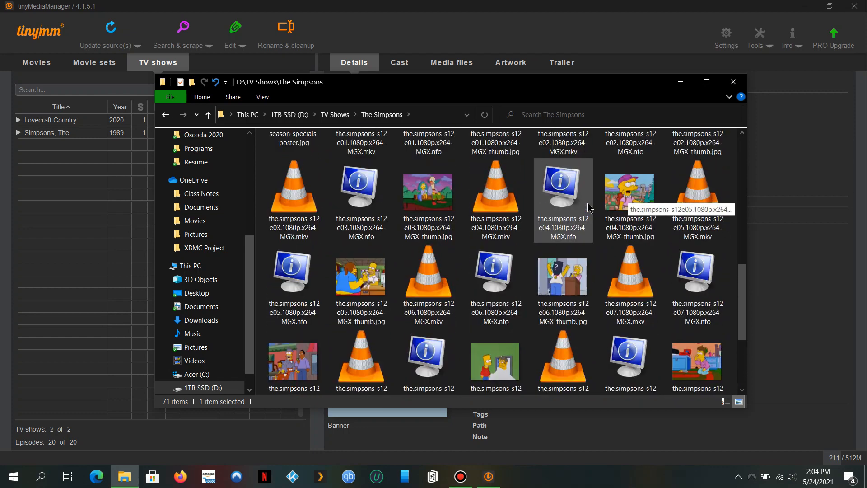
scroll(589, 208, up, 1)
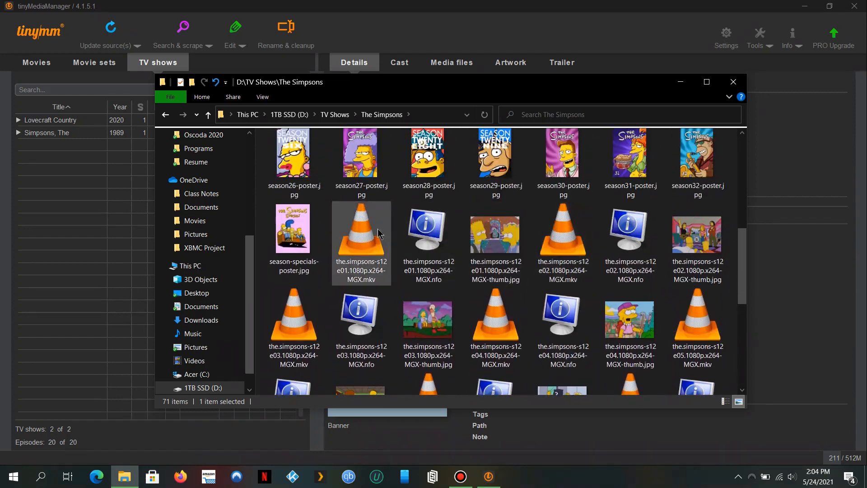
click(379, 230)
ctrl+click(563, 235)
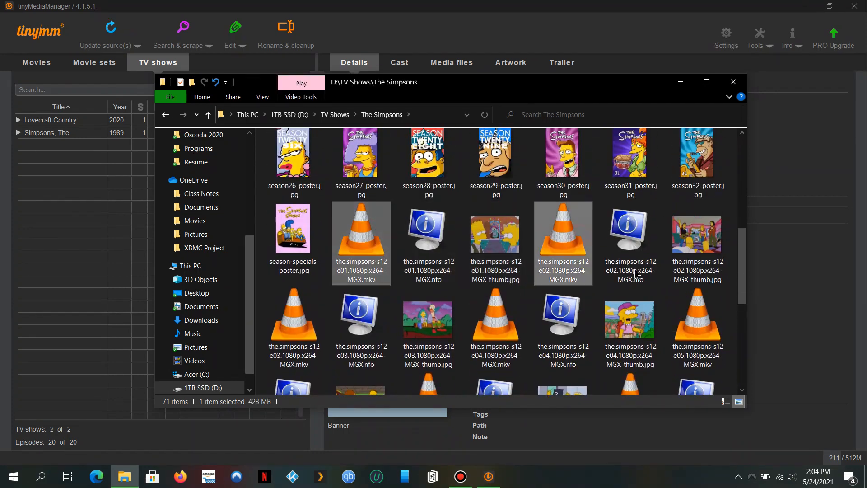
ctrl+click(682, 305)
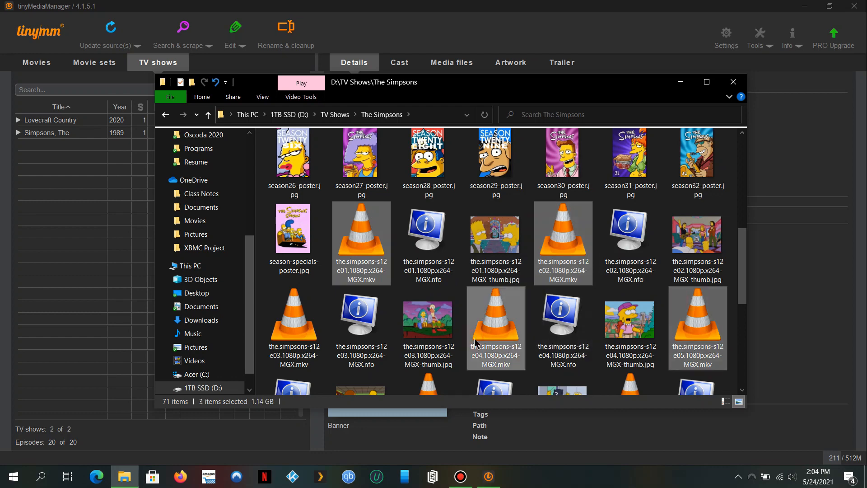
ctrl+click(496, 316)
ctrl+click(288, 340)
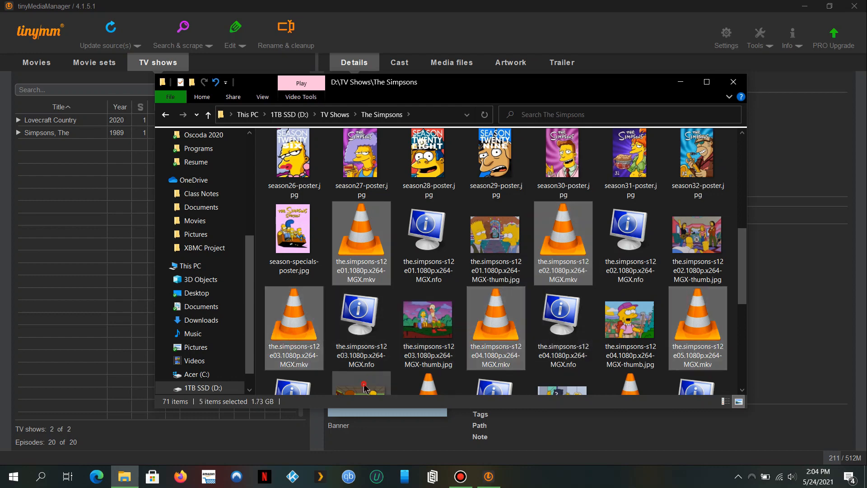
scroll(366, 323, down, 1)
ctrl+click(366, 323)
ctrl+click(365, 323)
ctrl+click(406, 325)
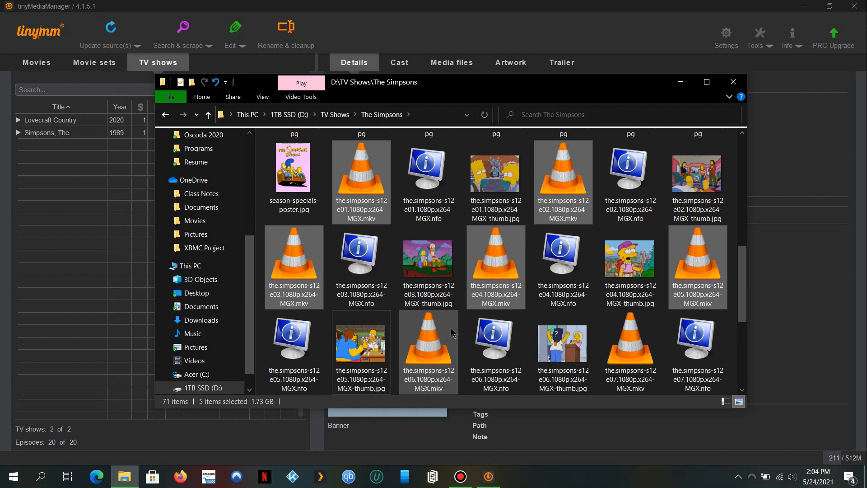
ctrl+click(634, 324)
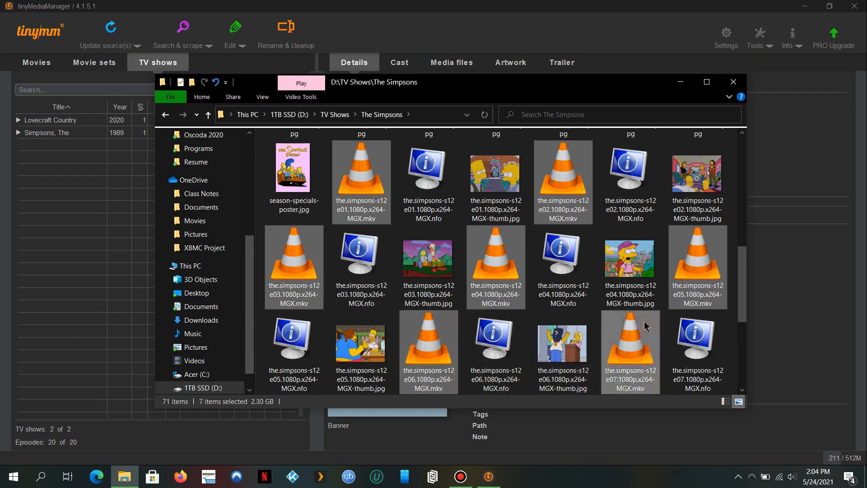
Add episodes 8–11 to the selection, leaving theme.mp3 out.
scroll(643, 326, down, 3)
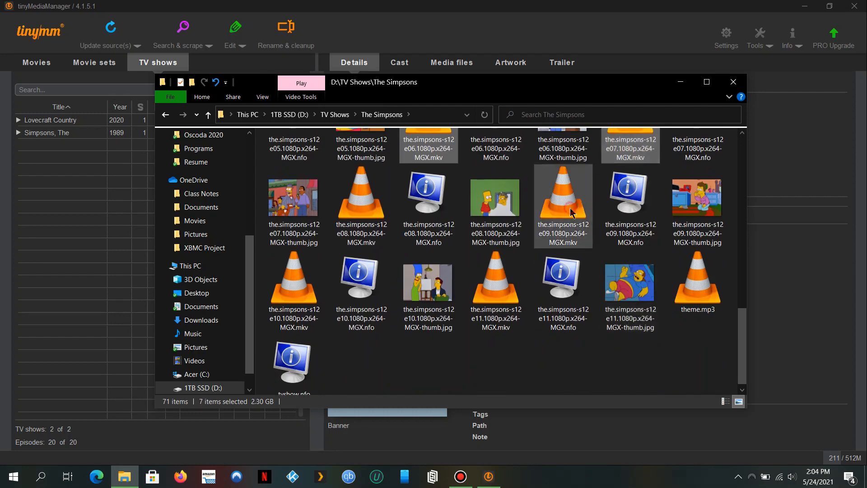
ctrl+click(572, 213)
ctrl+click(368, 216)
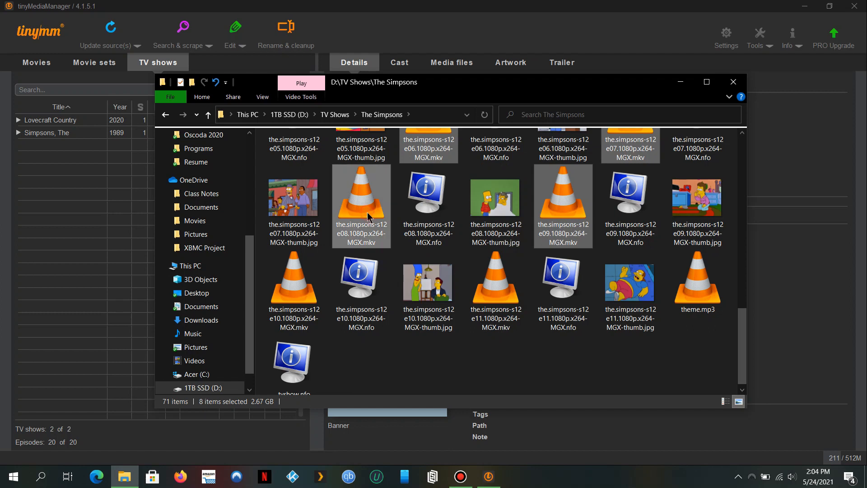
ctrl+click(296, 284)
ctrl+click(507, 301)
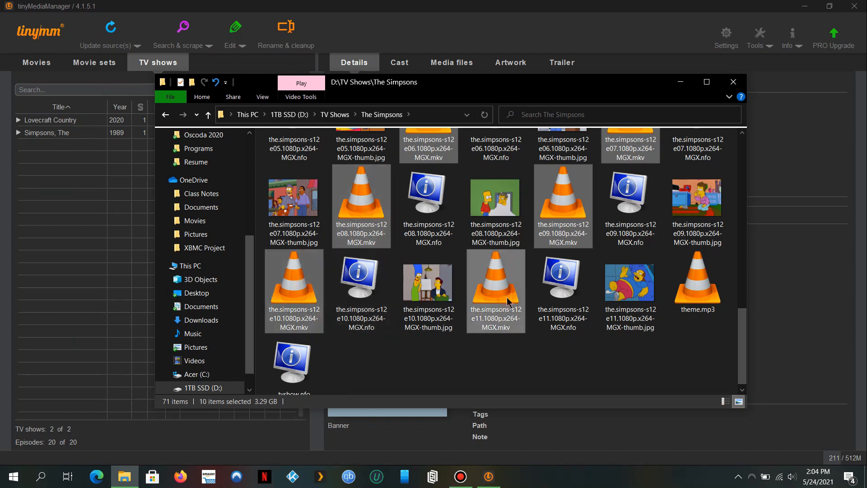
ctrl+click(713, 274)
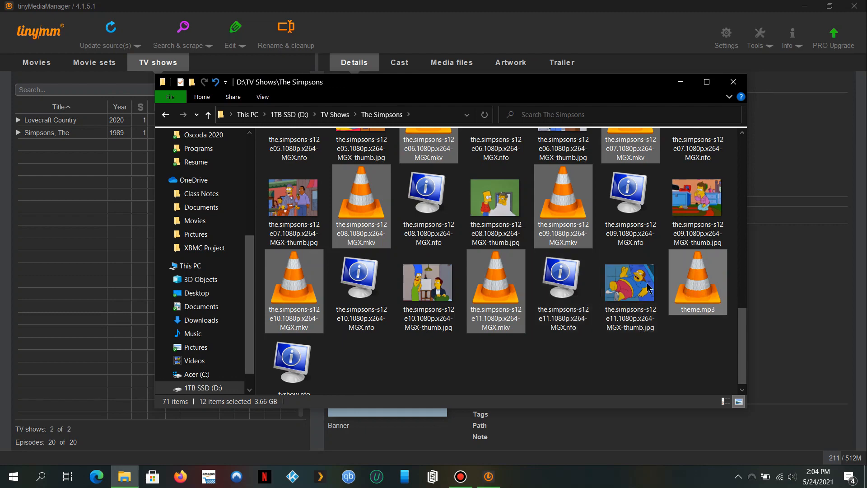
ctrl+click(691, 289)
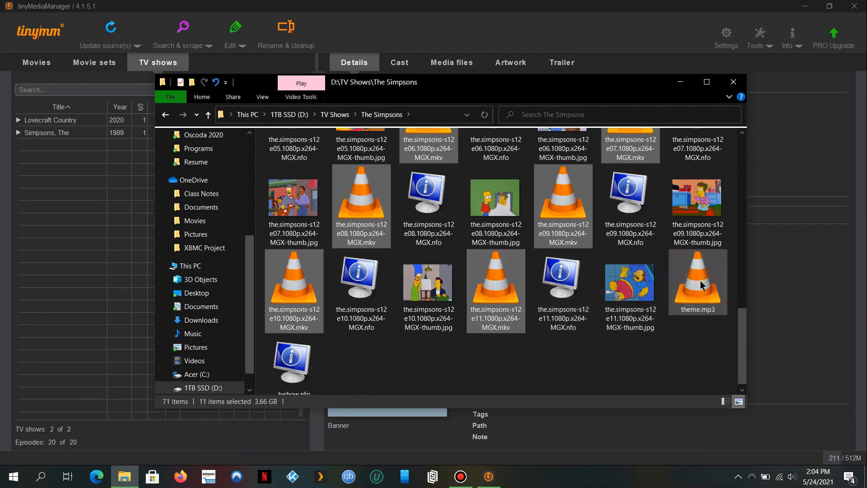
Copy the 11 selected episodes into Season 1, then select everything in The Simpsons except Season 1.
right_click(495, 309)
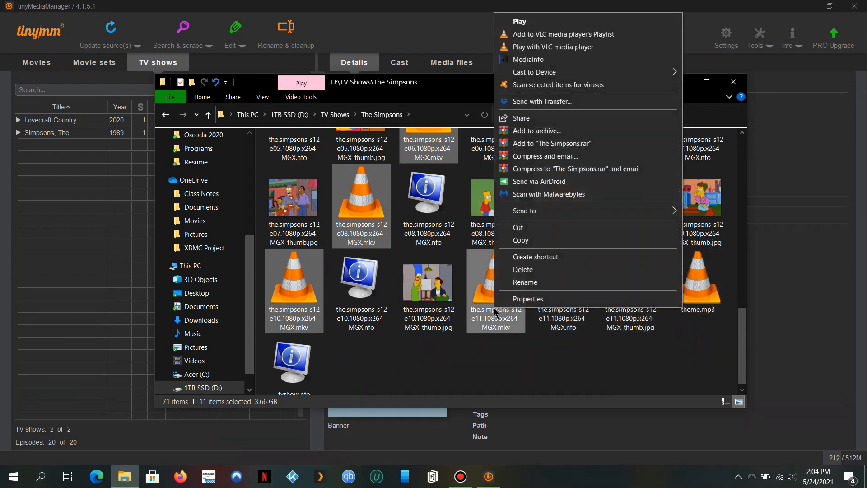
click(528, 242)
scroll(531, 232, up, 10)
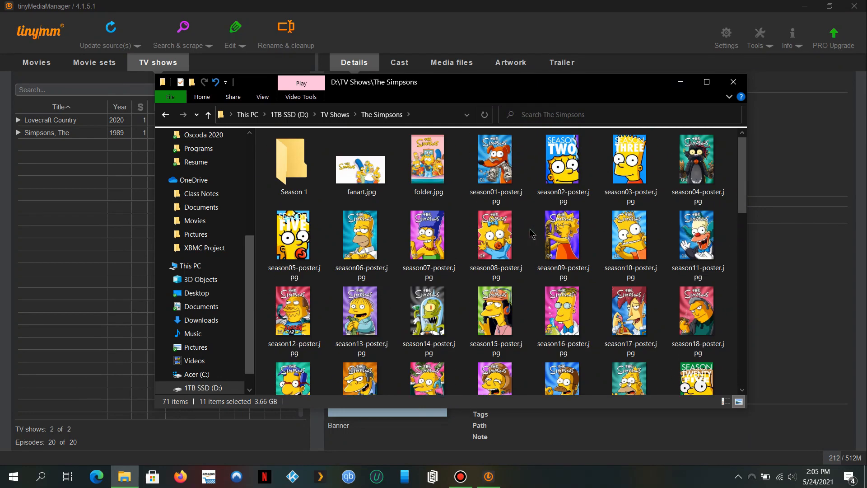
double_click(293, 176)
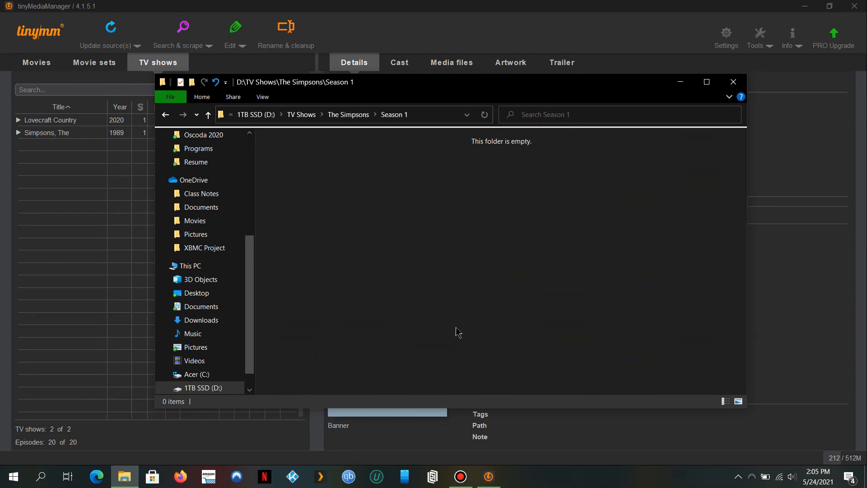
key(ctrl+v)
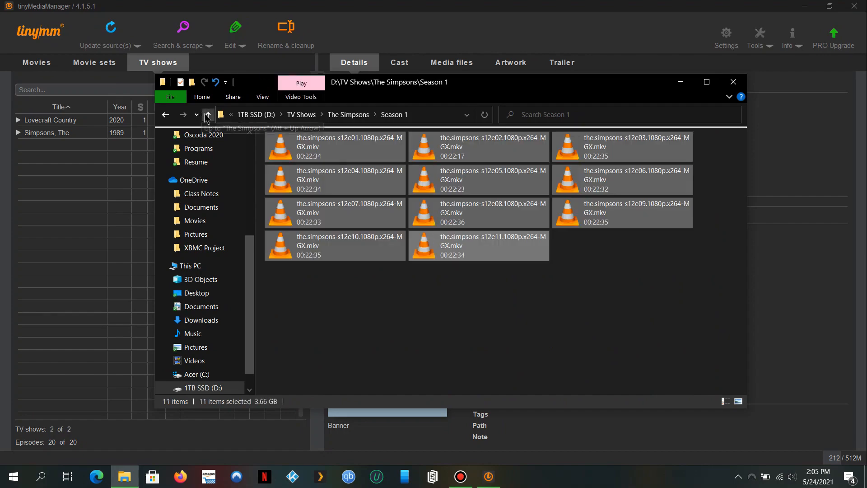
click(208, 117)
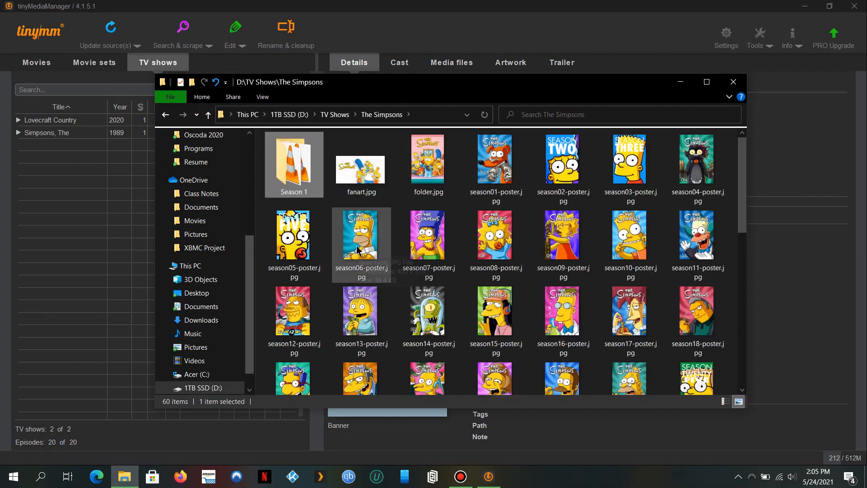
ctrl+click(304, 176)
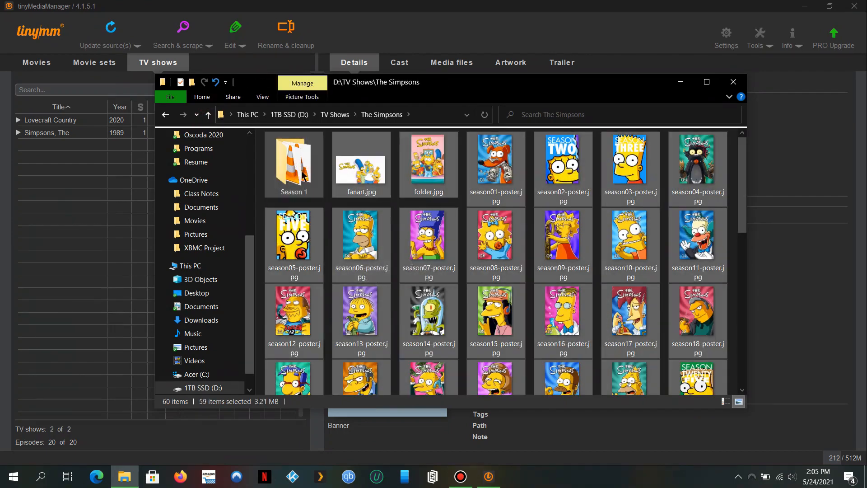
Delete the leftover files from The Simpsons, keeping only Season 1, and open Lovecraft Country.
key(Delete)
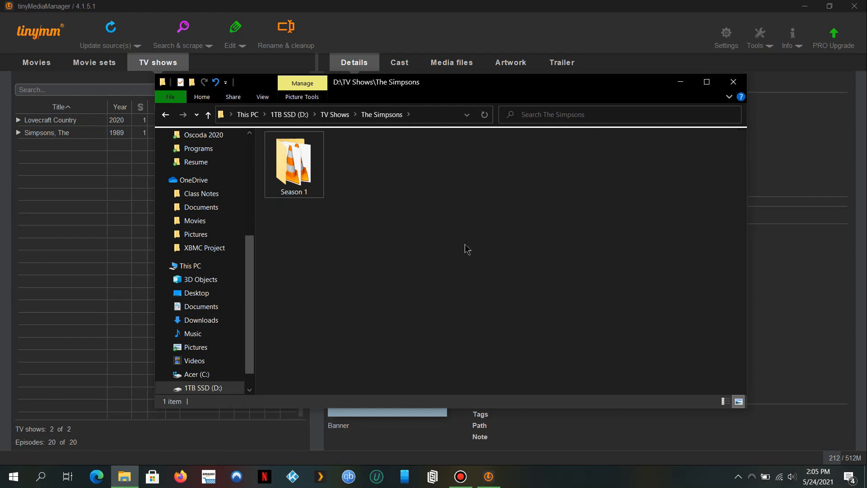
click(208, 115)
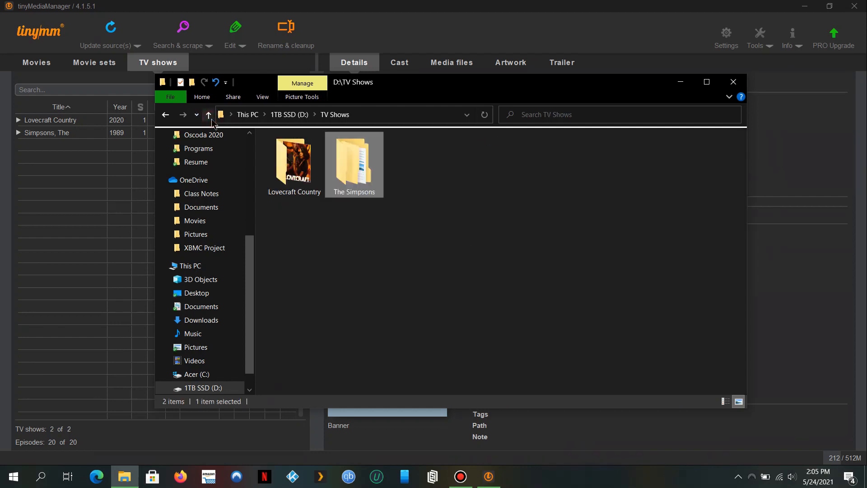
double_click(277, 156)
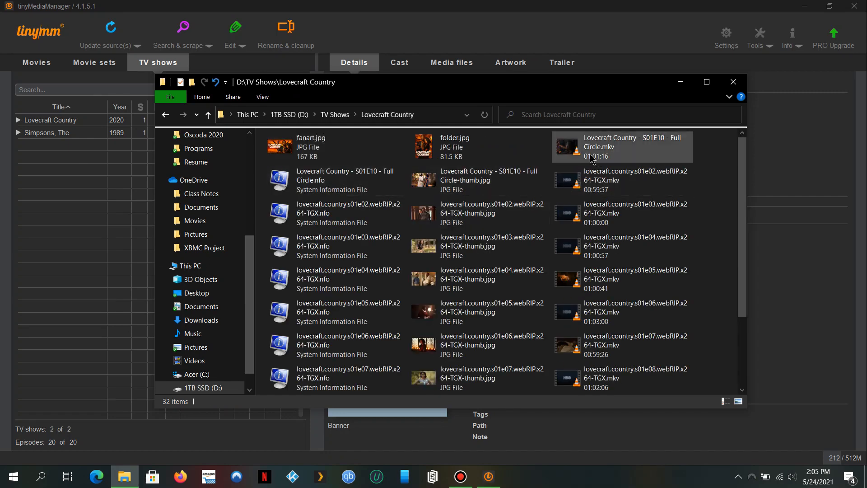
Create a 'Season 1' folder inside Lovecraft Country.
right_click(715, 162)
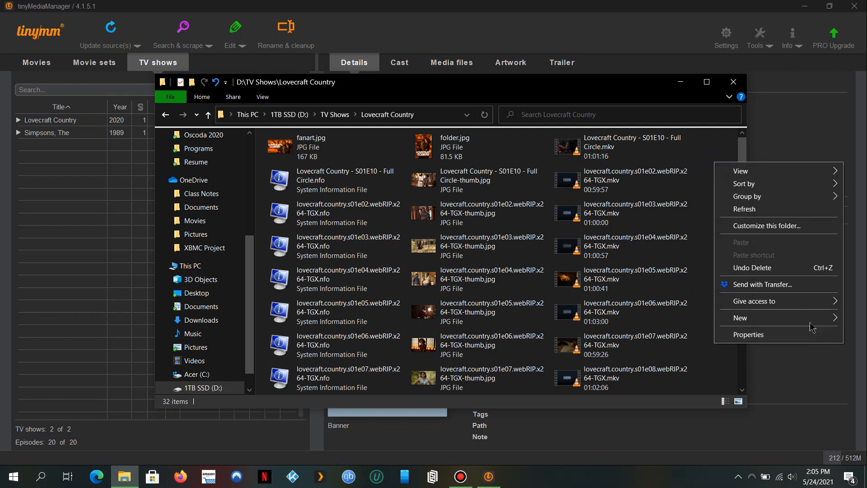
mouse_move(777, 318)
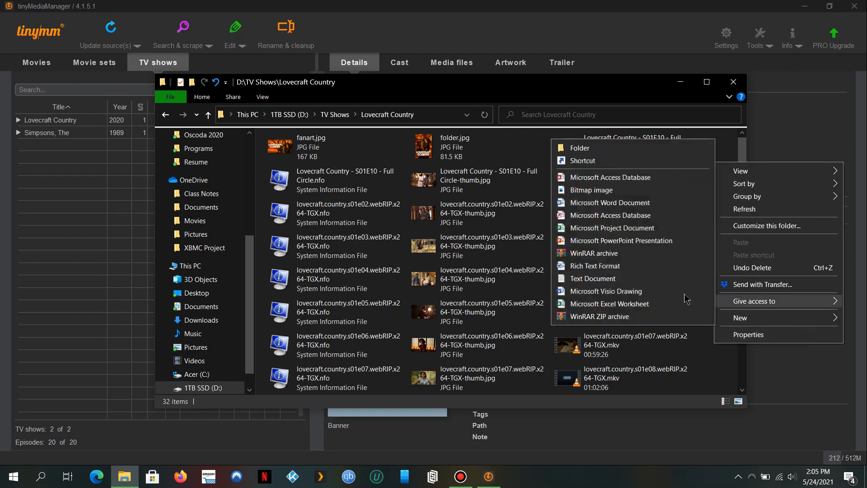
click(593, 149)
text(Season 1)
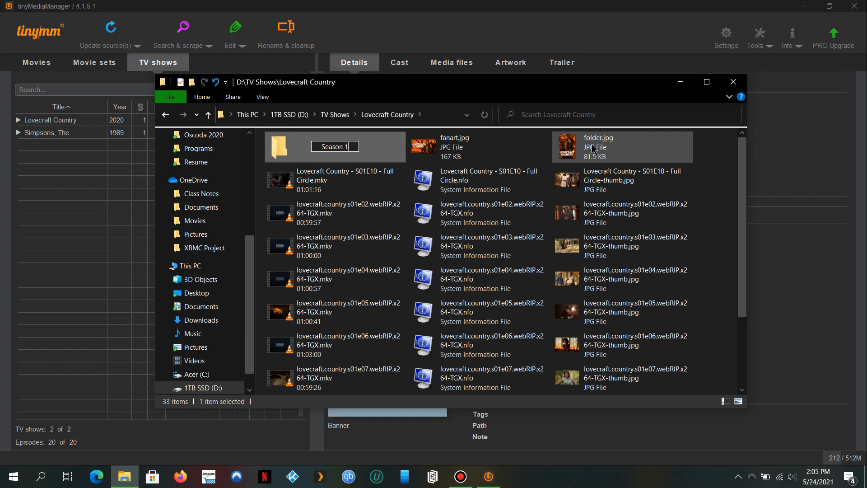
key(Return)
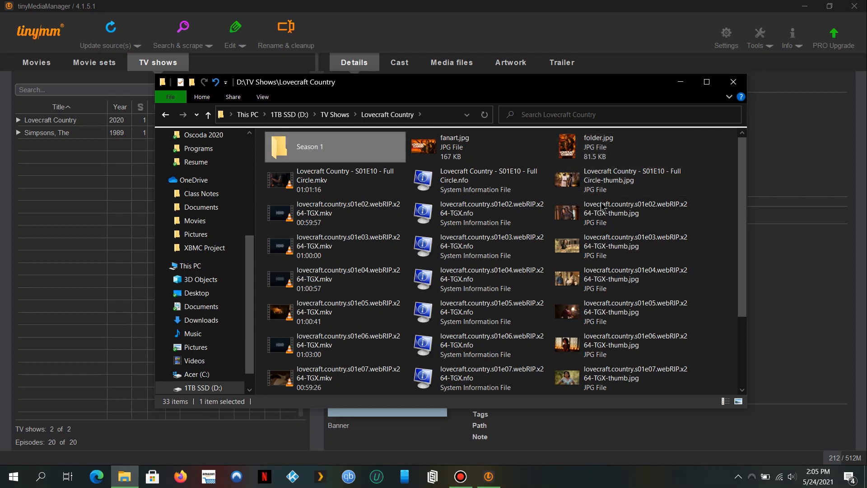
Move the nine Lovecraft Country episode .mkv files into its Season 1 folder.
click(372, 191)
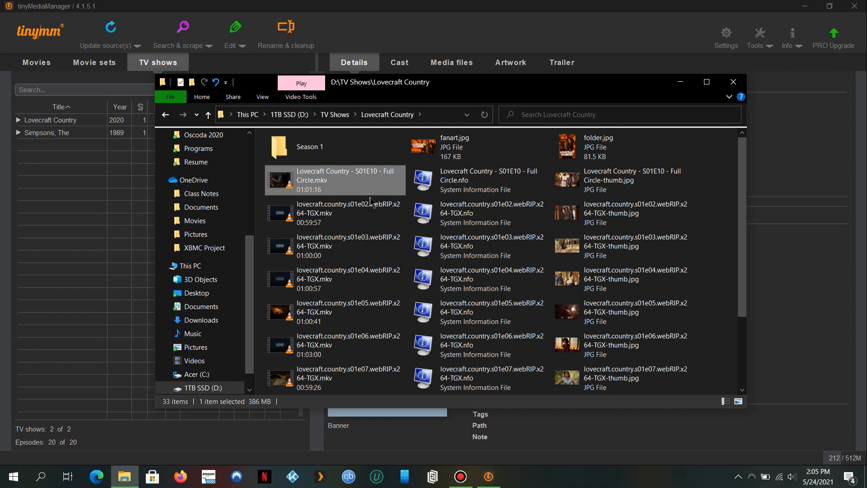
ctrl+click(371, 203)
ctrl+click(380, 238)
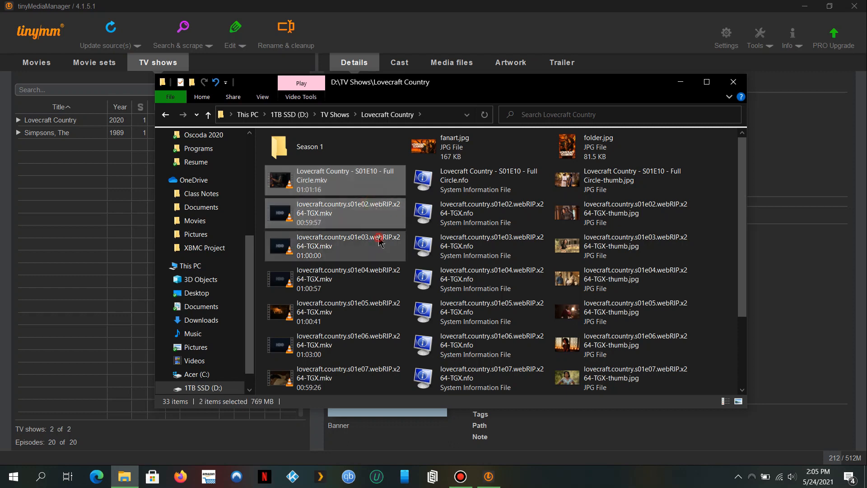
ctrl+click(383, 271)
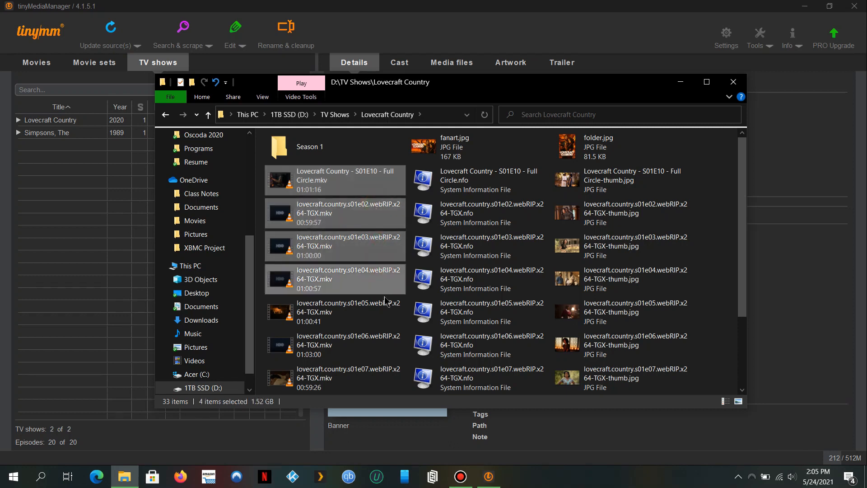
ctrl+click(391, 346)
ctrl+click(392, 370)
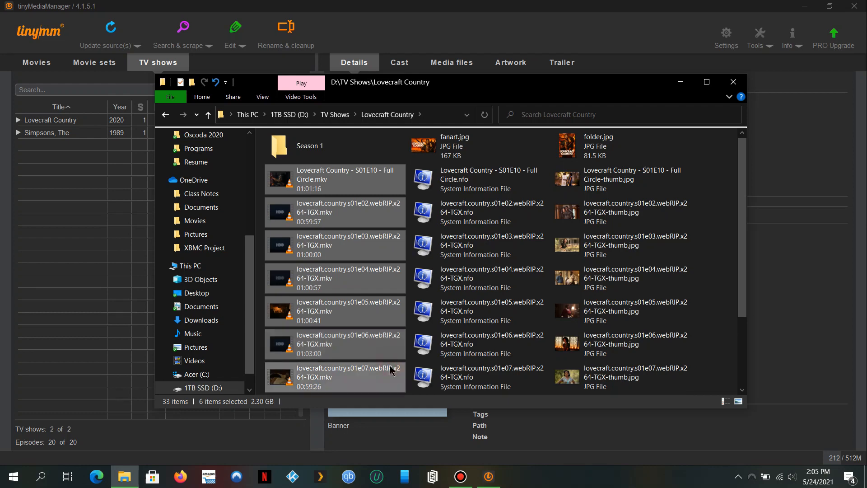
scroll(391, 371, down, 3)
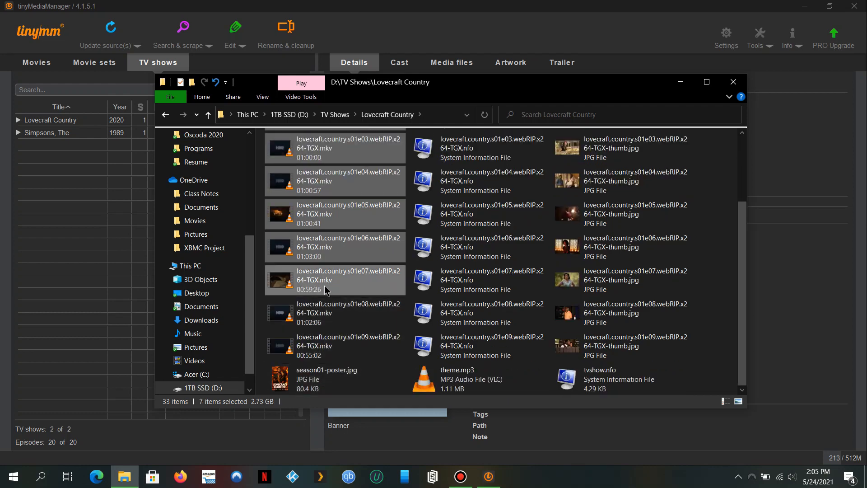
ctrl+click(340, 351)
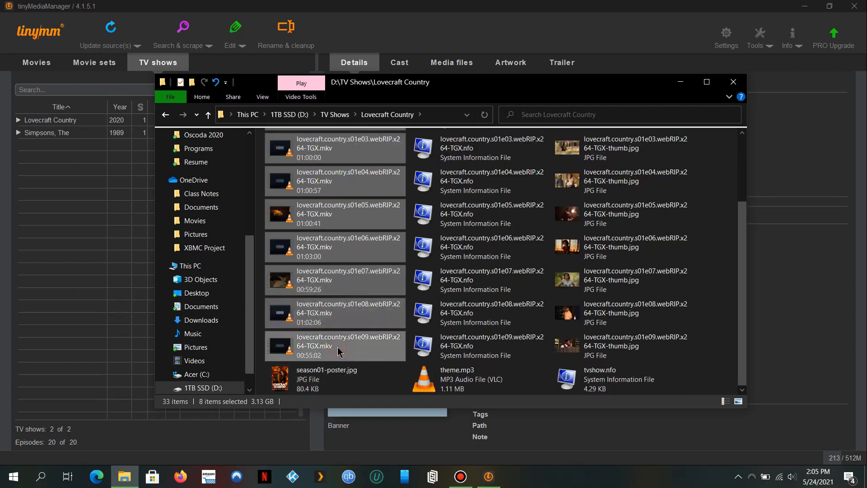
right_click(346, 348)
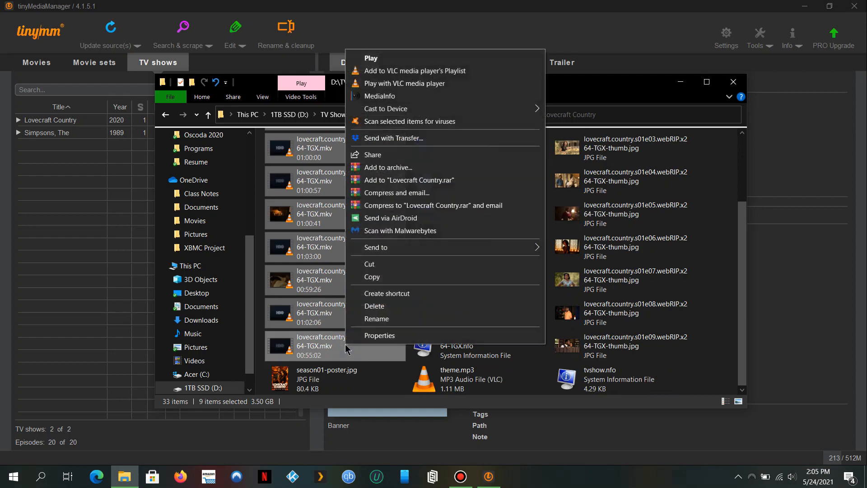
click(399, 267)
scroll(399, 268, up, 3)
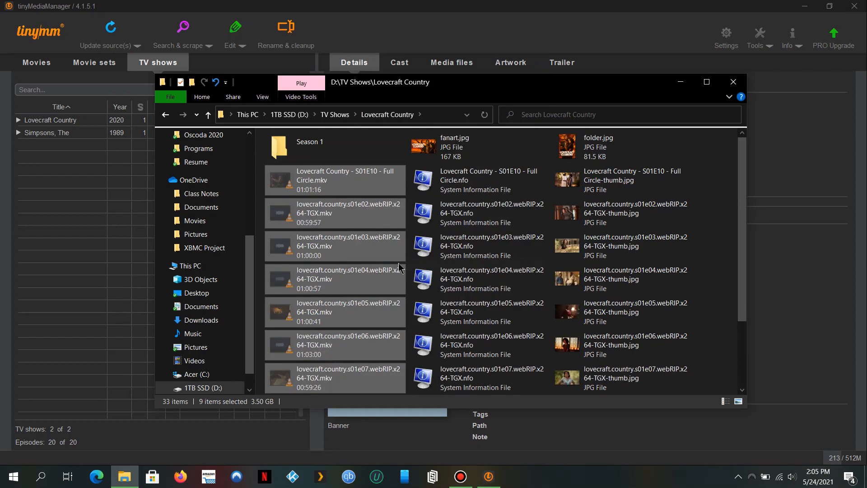
double_click(310, 143)
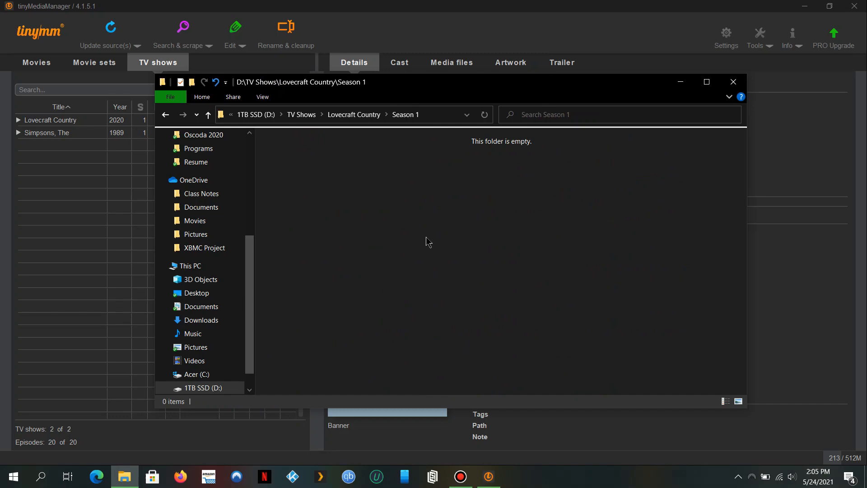
key(ctrl+v)
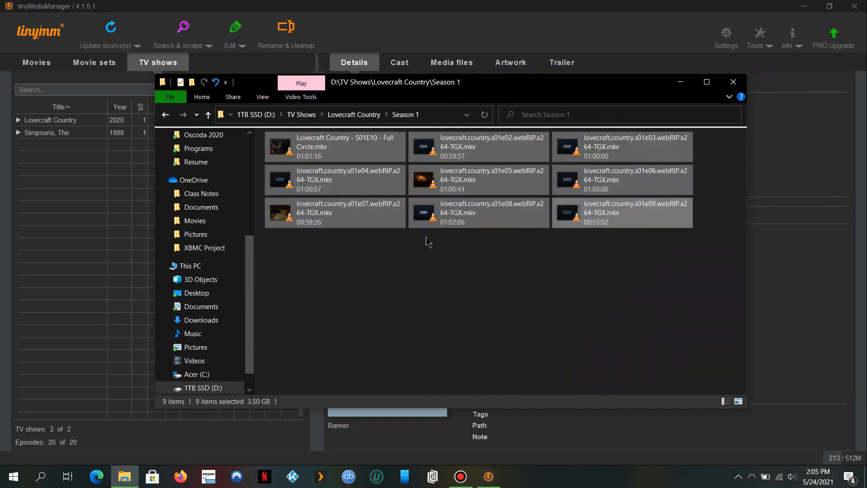
Delete everything in Lovecraft Country except Season 1, then update the TV Shows source in tinyMediaManager.
click(209, 114)
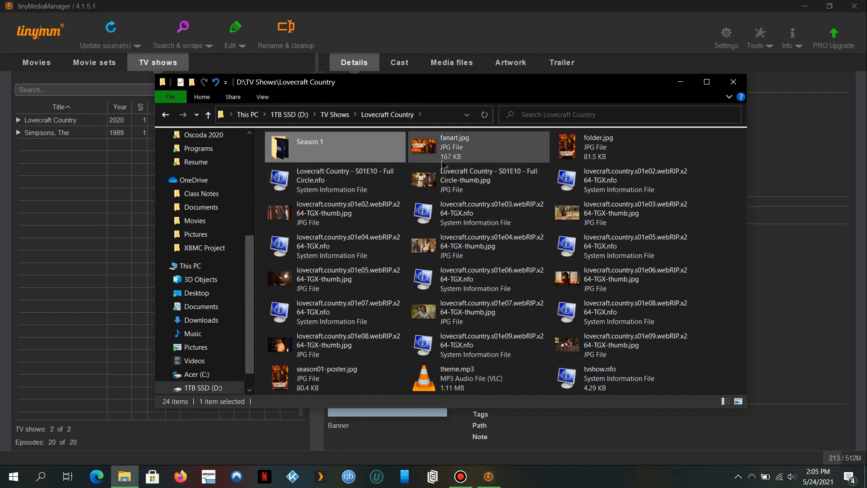
key(ctrl+a)
ctrl+click(360, 142)
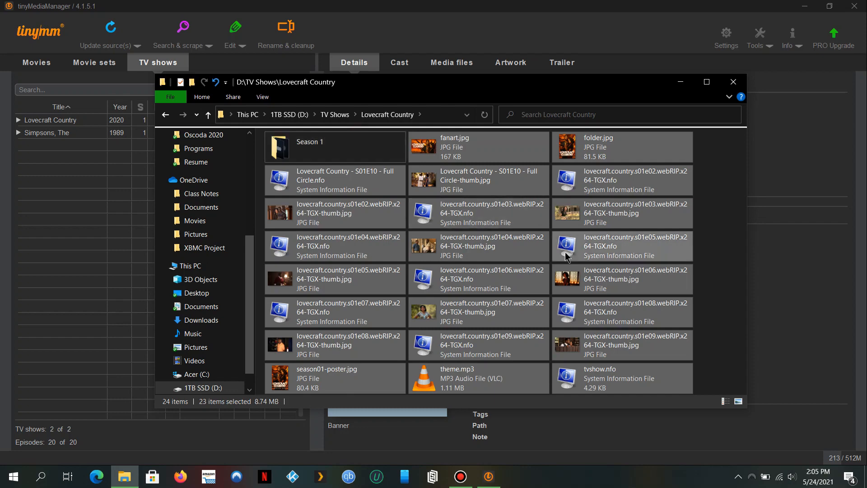
key(Delete)
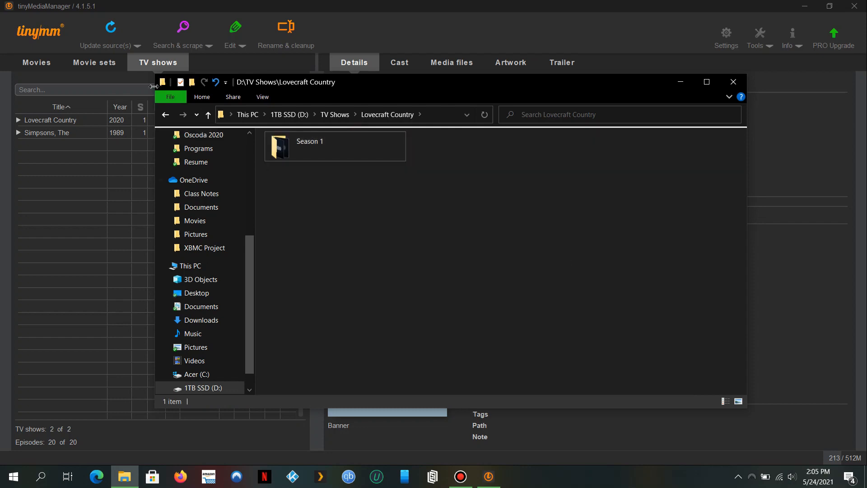
click(116, 35)
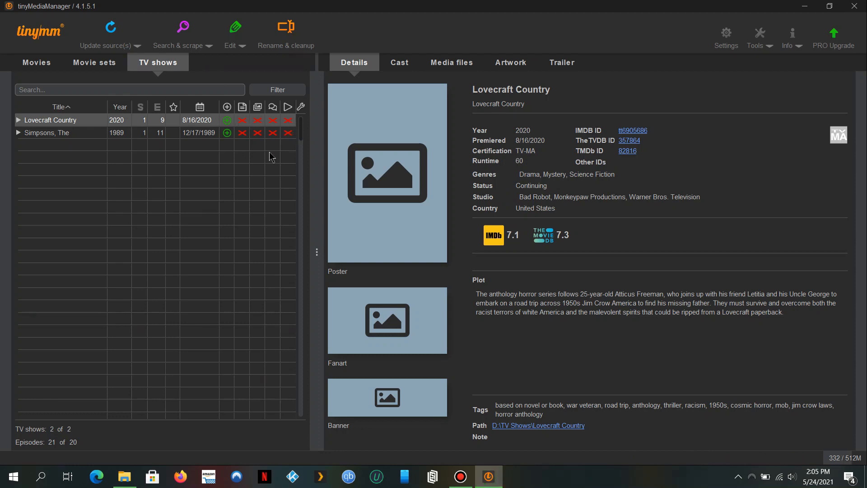
Scrape new items to fetch episode metadata for Lovecraft Country and The Simpsons, then switch to File Explorer.
click(206, 47)
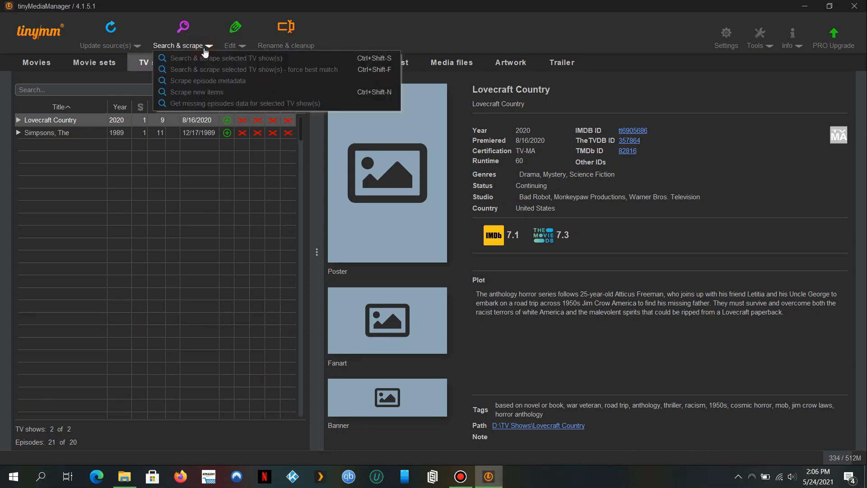
click(228, 96)
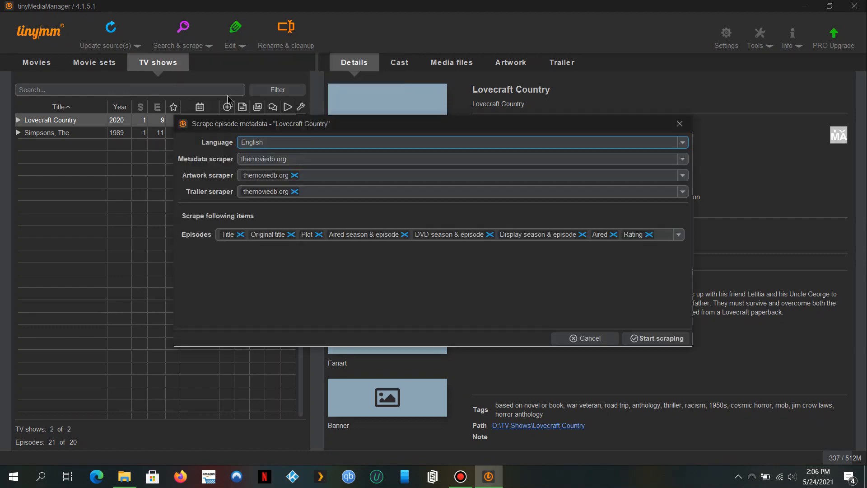
click(673, 339)
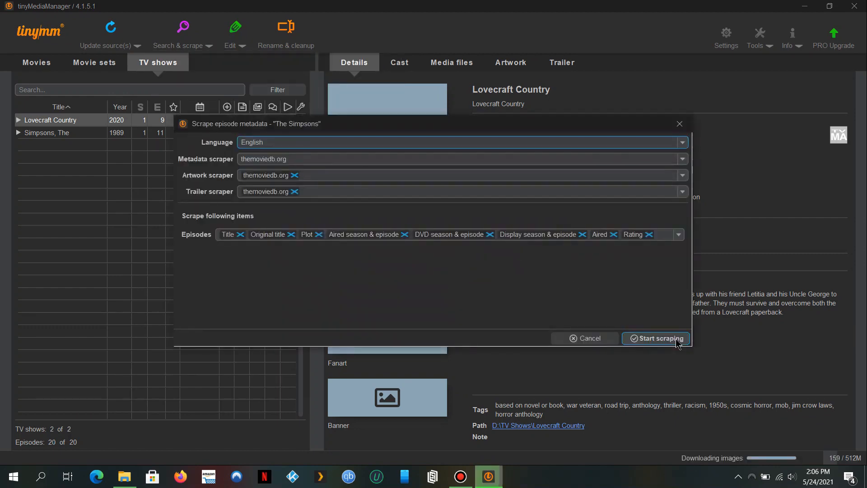
click(668, 340)
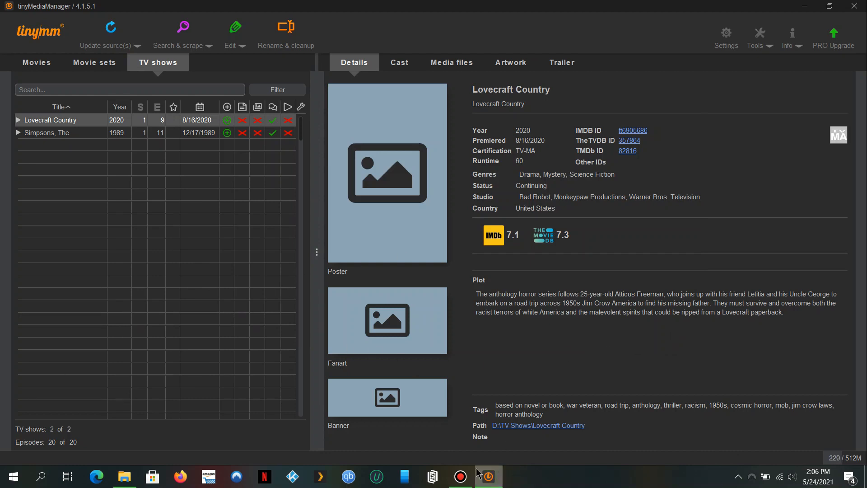
click(134, 478)
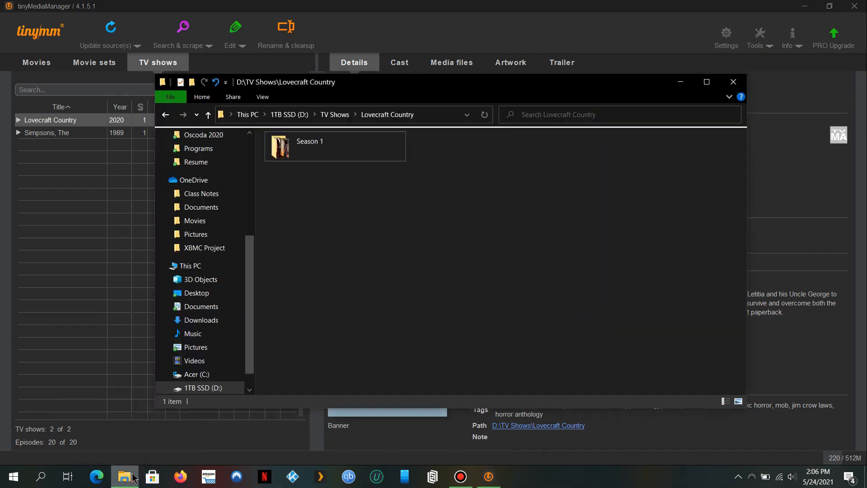
Check the TV Shows and Lovecraft Country folders, then select both shows in tinyMediaManager.
click(208, 116)
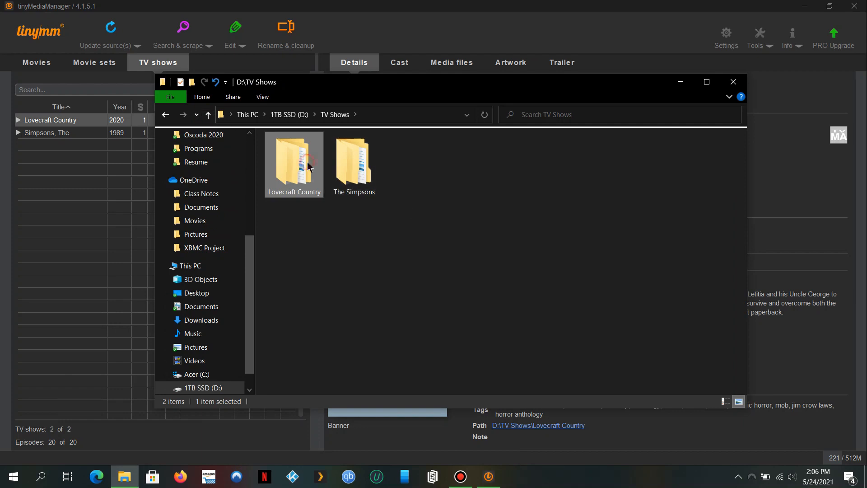
double_click(307, 167)
click(208, 116)
click(85, 131)
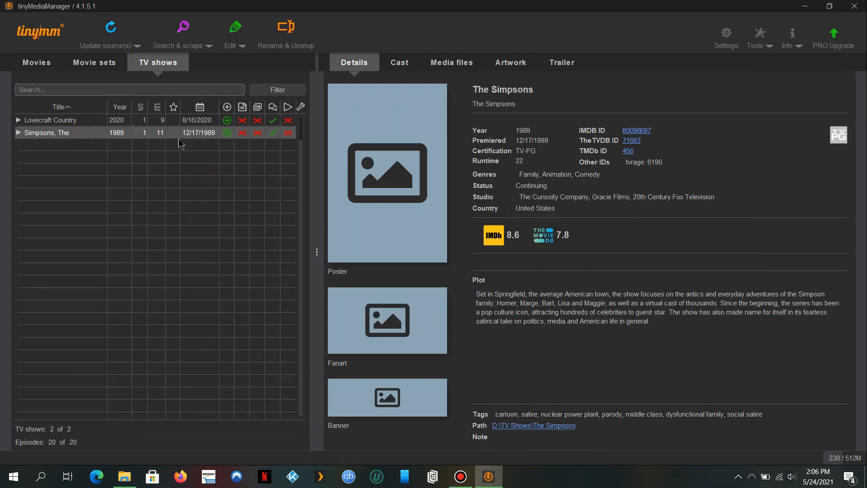
click(103, 122)
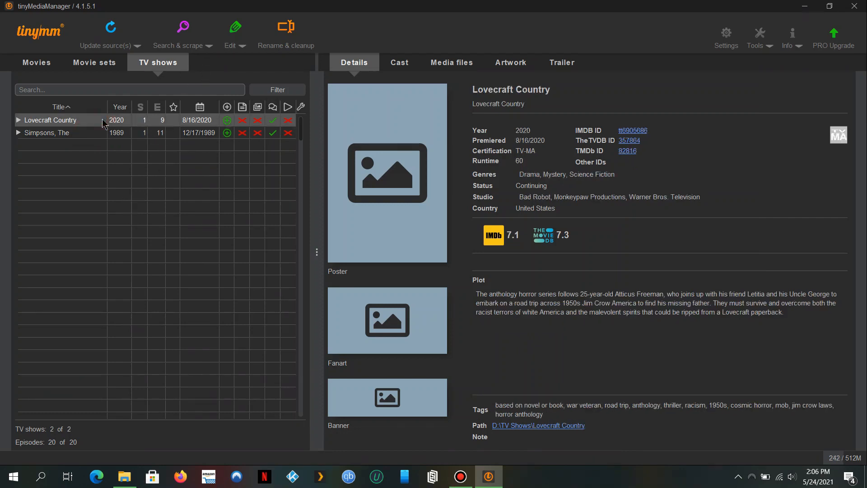
ctrl+click(60, 136)
Search & scrape both shows, accepting the Lovecraft Country and The Simpsons matches.
click(179, 33)
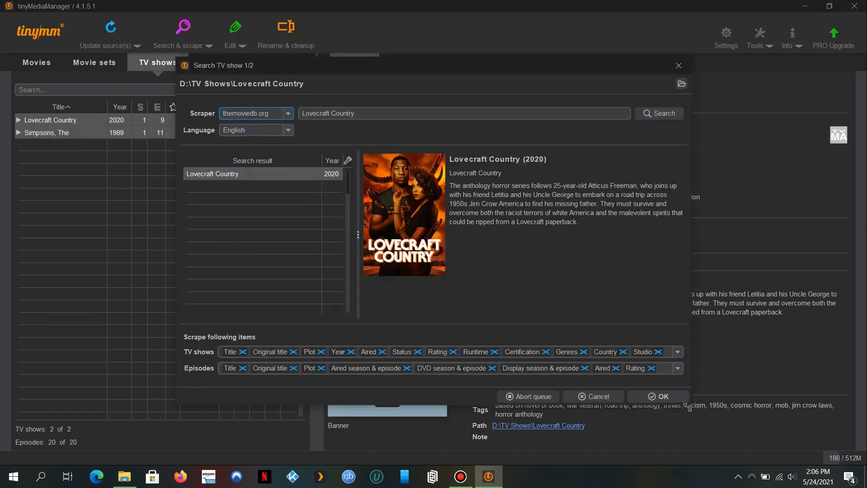
click(670, 397)
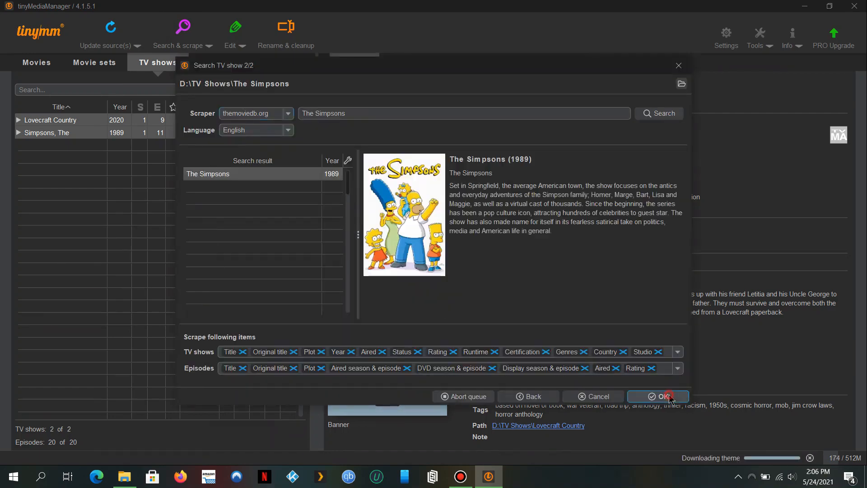
click(670, 397)
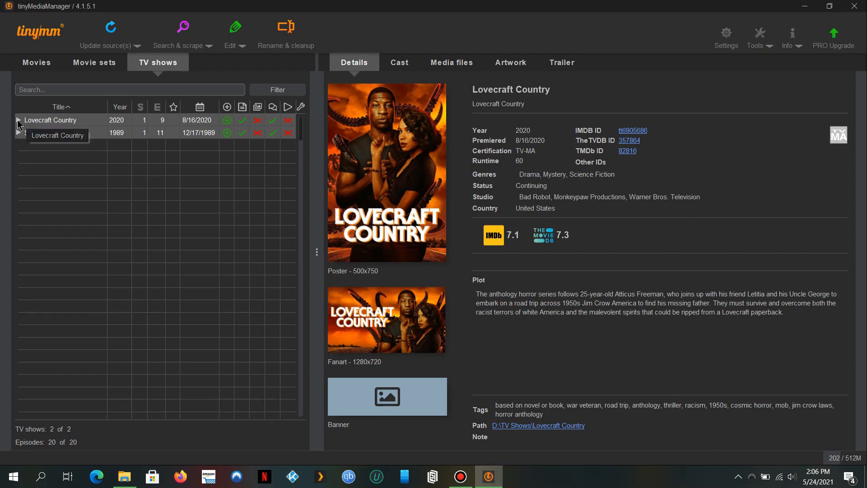
Expand Lovecraft Country Season 1 to check episodes 4 and 6, then return to File Explorer.
click(19, 120)
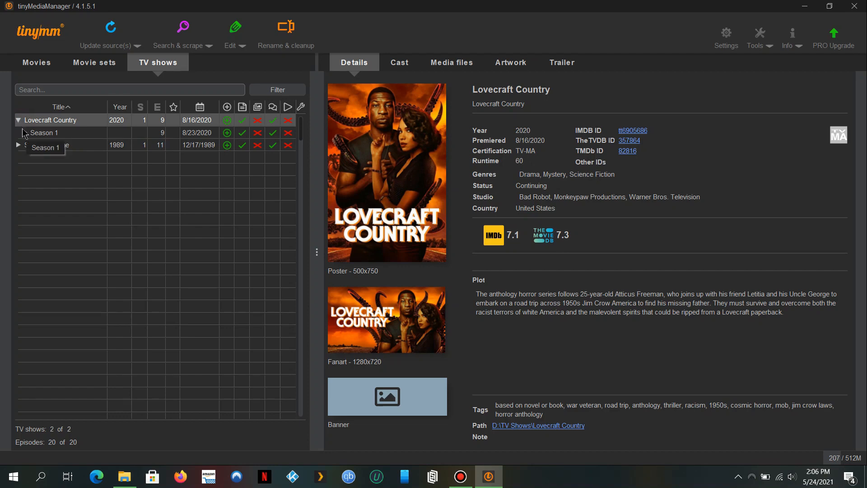
click(24, 134)
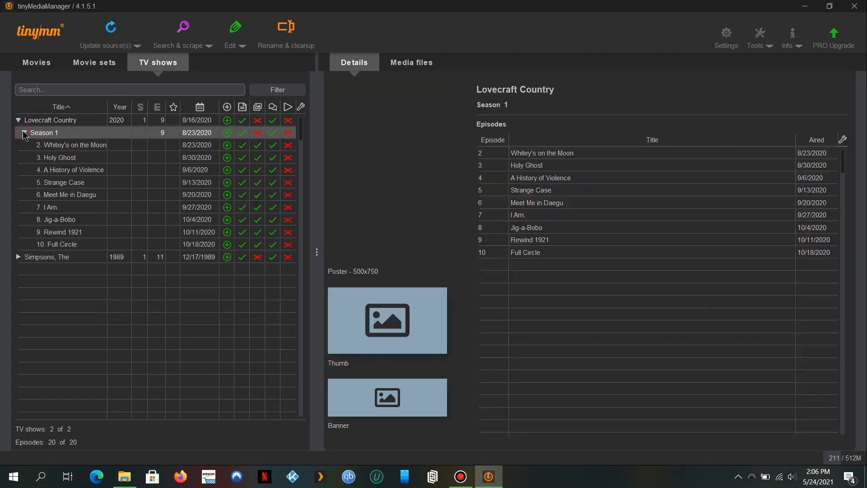
click(95, 171)
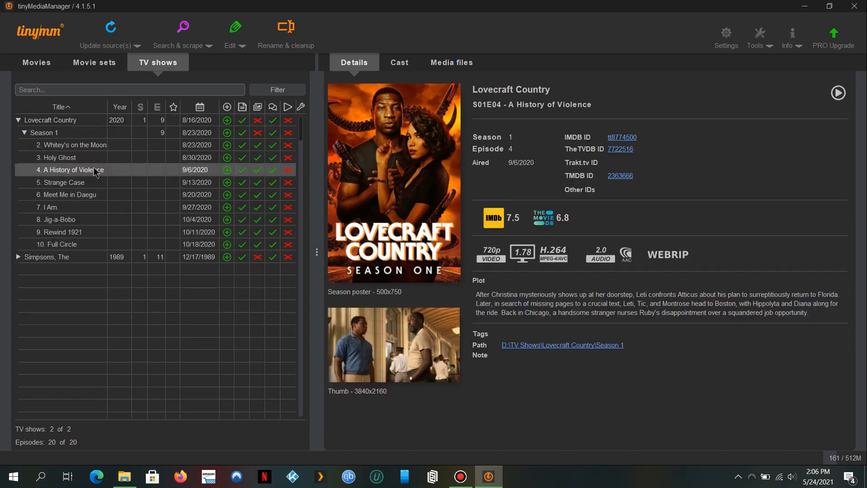
click(121, 195)
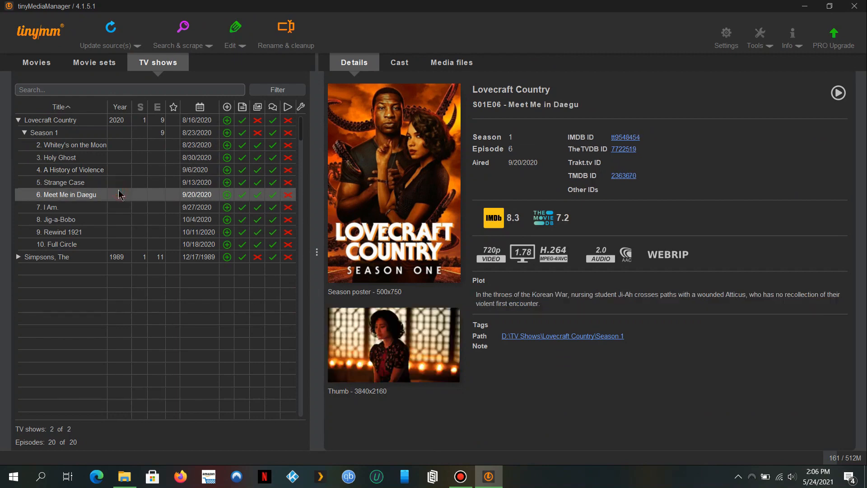
click(41, 122)
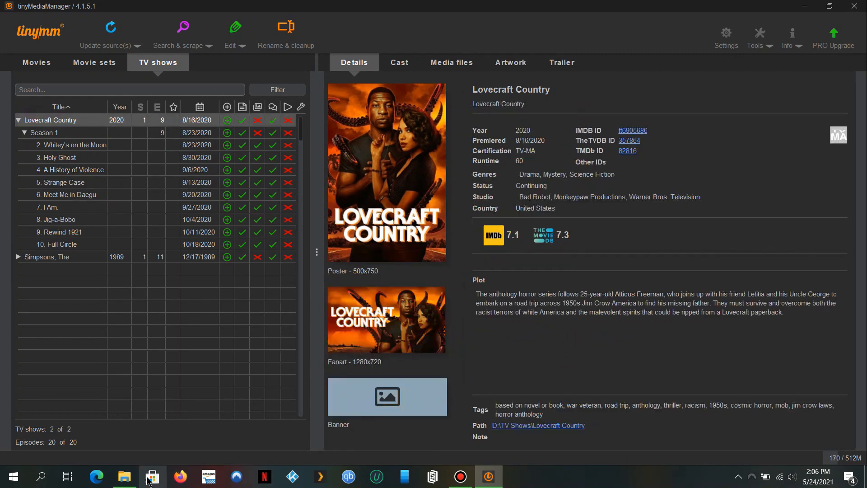
click(124, 476)
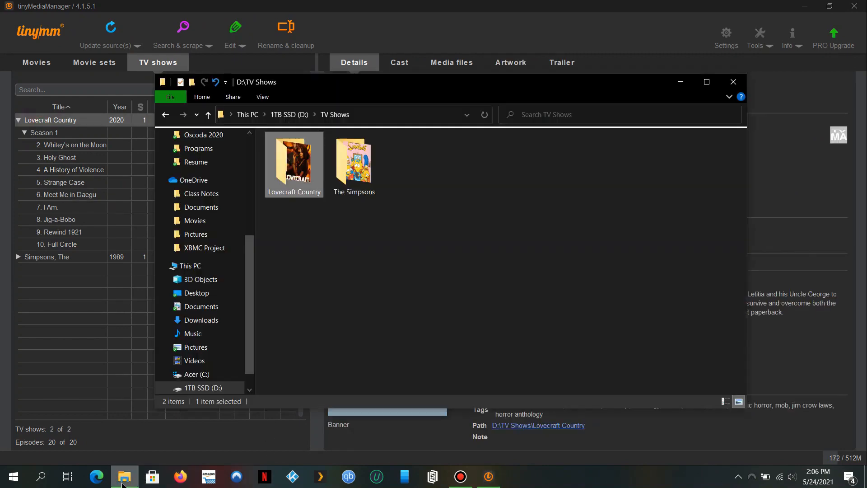
Inspect the new artwork, nfo and thumbnail files in Lovecraft Country's Season 1, then collapse its tree row in tinyMediaManager.
double_click(310, 155)
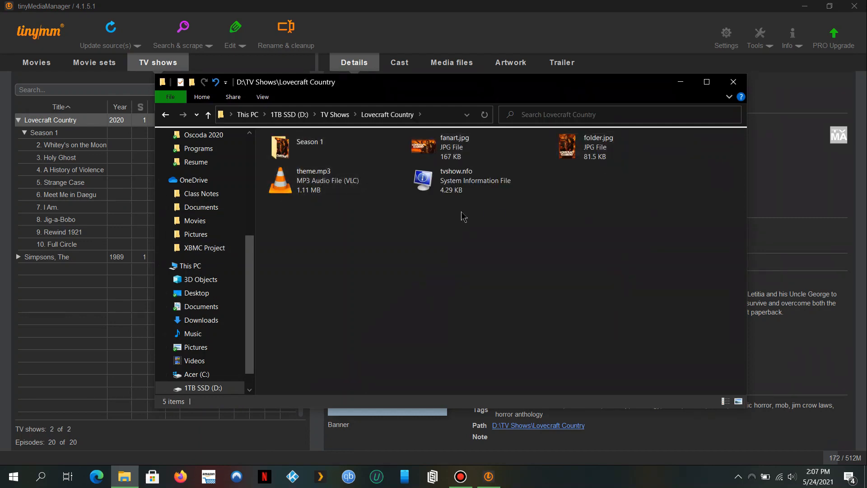
double_click(279, 144)
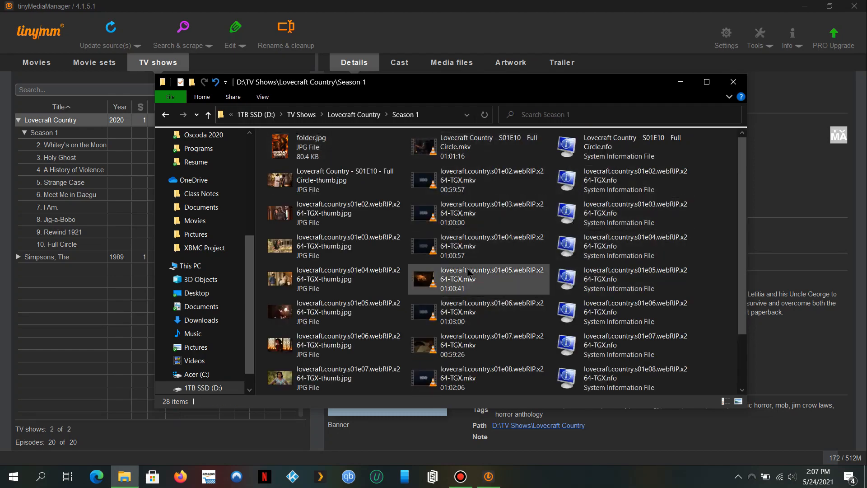
click(449, 262)
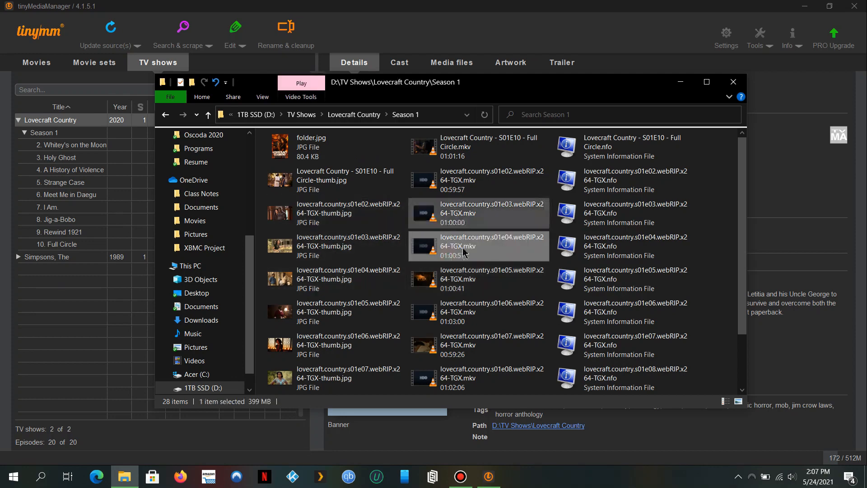
click(375, 2)
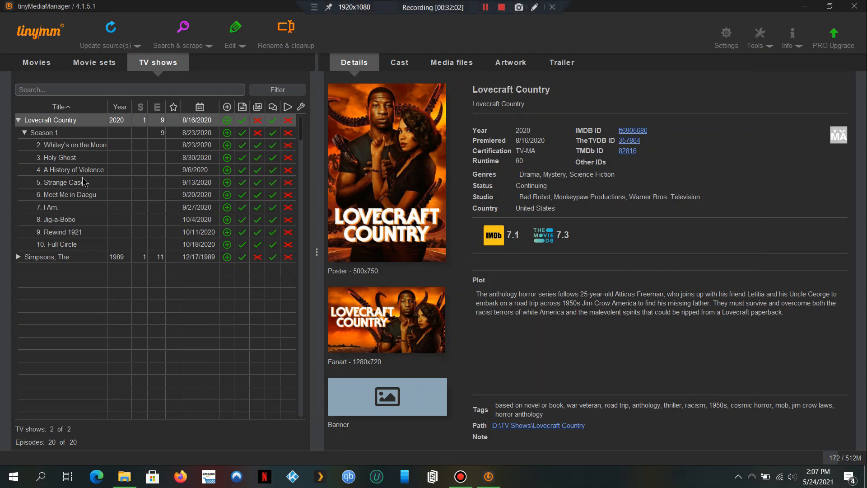
click(18, 121)
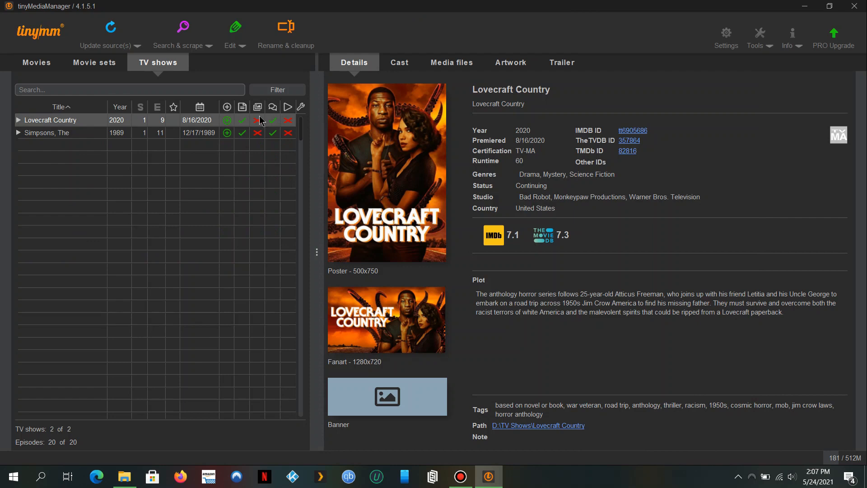
Run Rename & cleanup on the shows, confirm it, then select The Simpsons to see its D:\TV Shows\The Simpsons (1989) path.
click(286, 32)
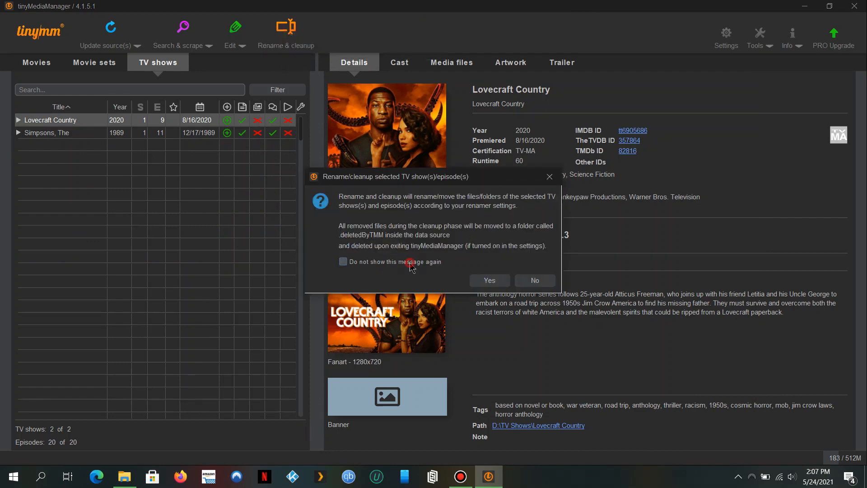
click(492, 281)
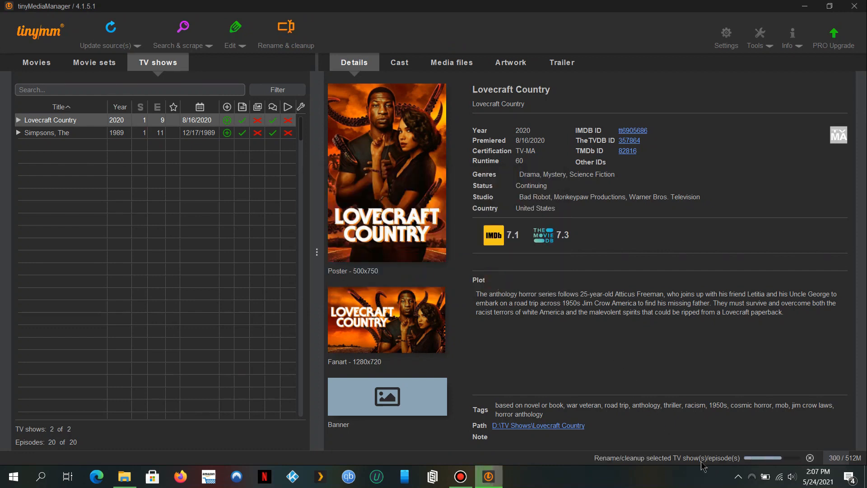
click(172, 134)
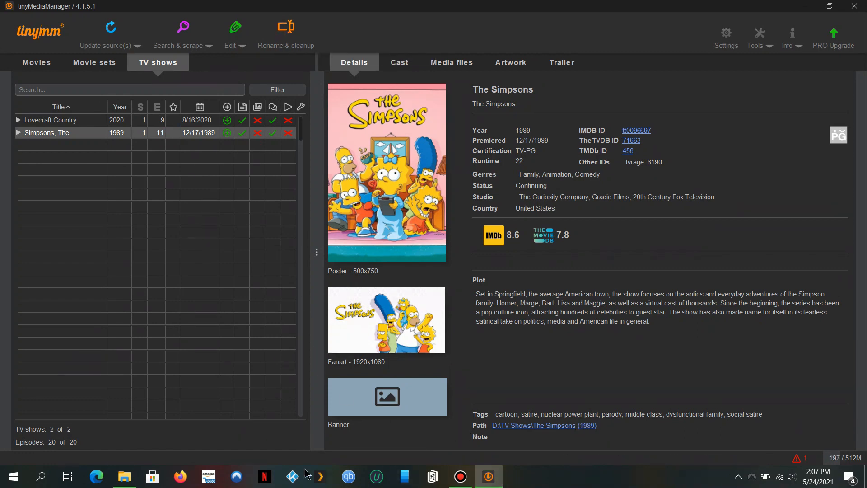
Recheck the renamed files in Lovecraft Country's Season 1, then return to the TV Shows folder.
click(124, 477)
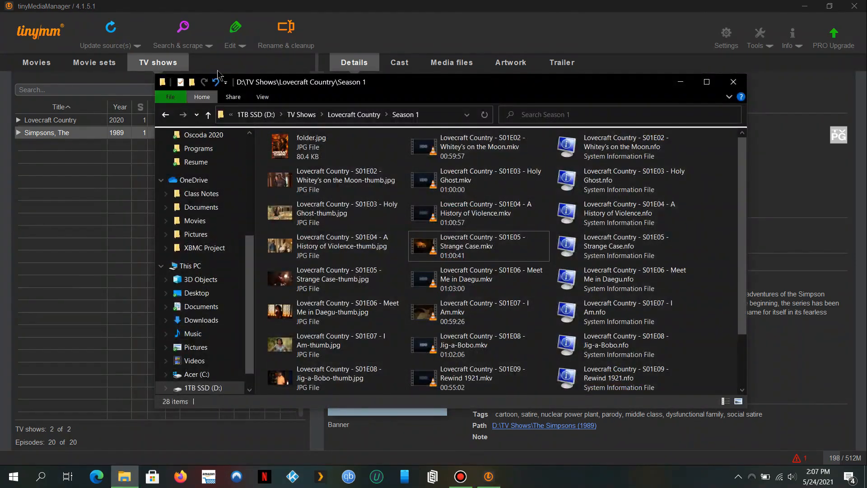
click(208, 114)
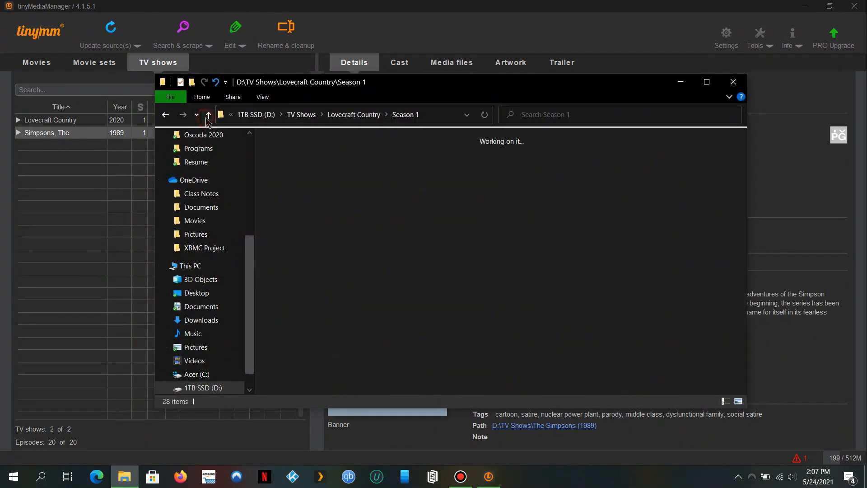
double_click(306, 149)
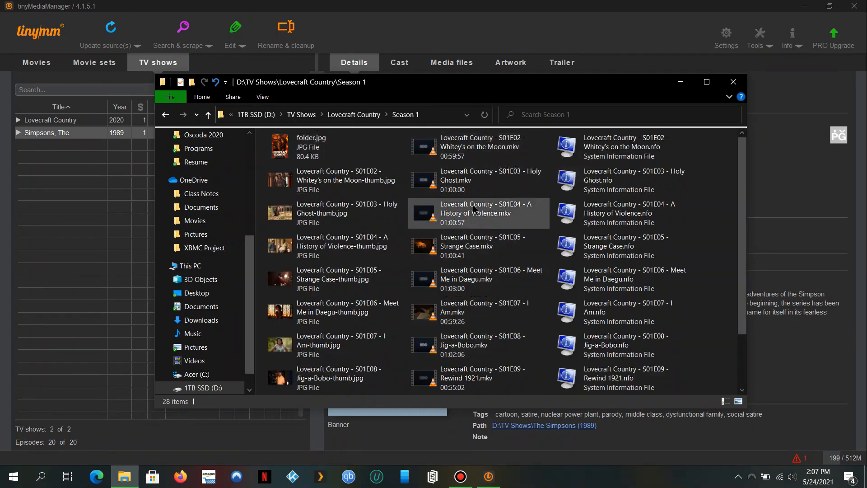
scroll(425, 306, down, 2)
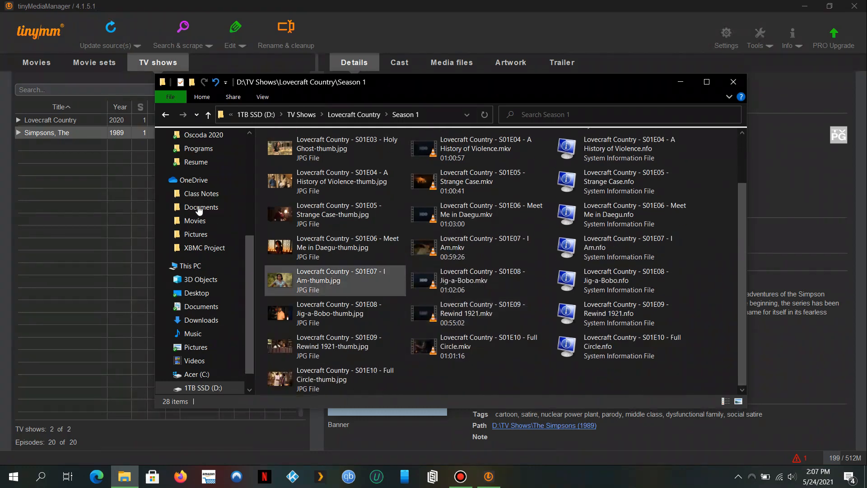
click(208, 115)
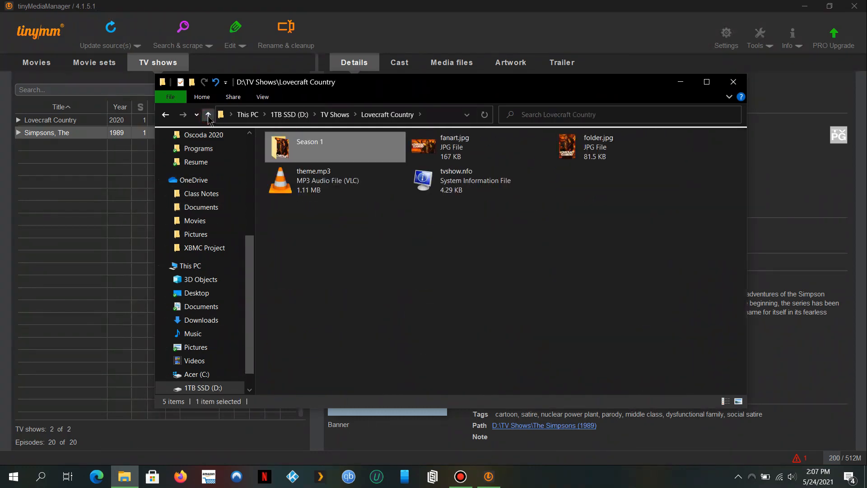
click(207, 114)
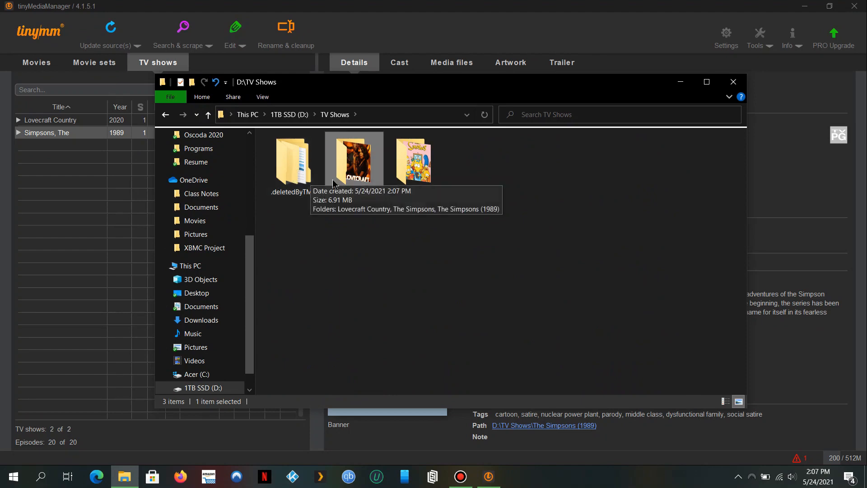
Inspect the S12E06–E07 thumbnail, mkv and nfo files in The Simpsons (1989) Season 12, then close File Explorer.
double_click(441, 161)
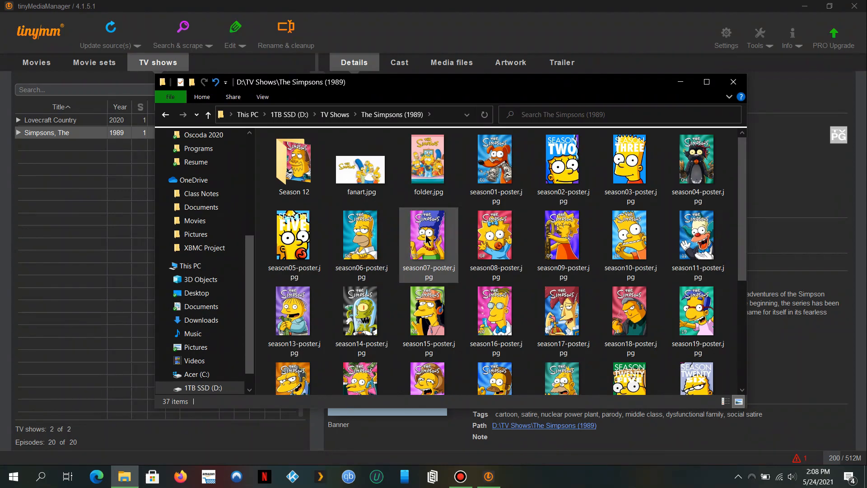
scroll(428, 239, down, 5)
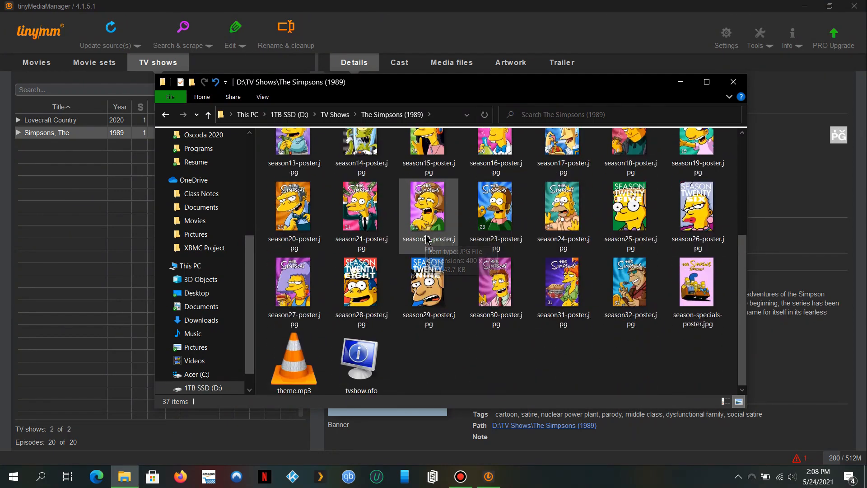
scroll(427, 239, up, 5)
double_click(307, 158)
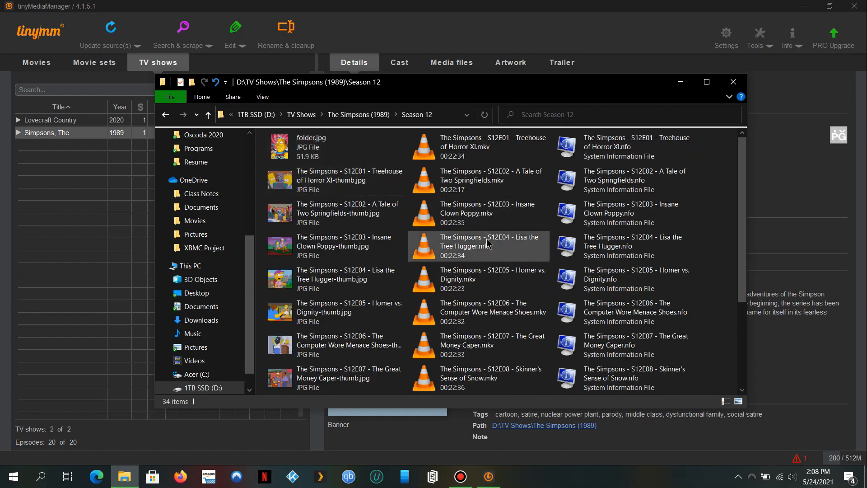
scroll(487, 242, down, 3)
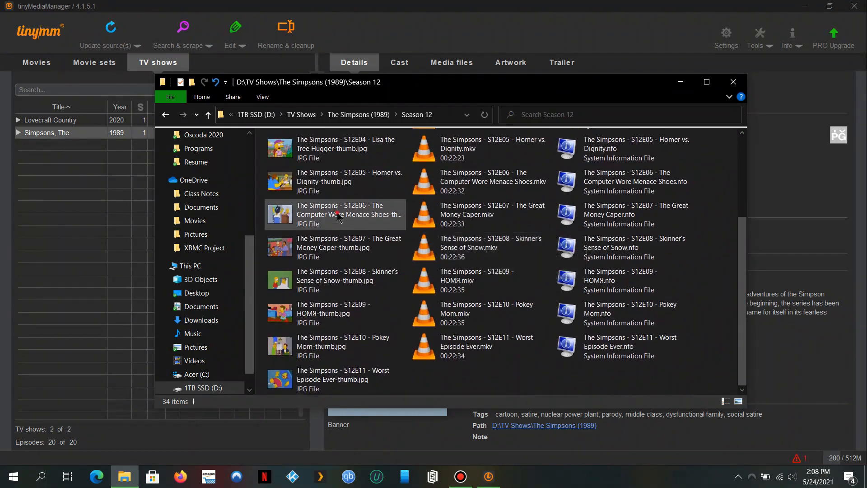
click(338, 216)
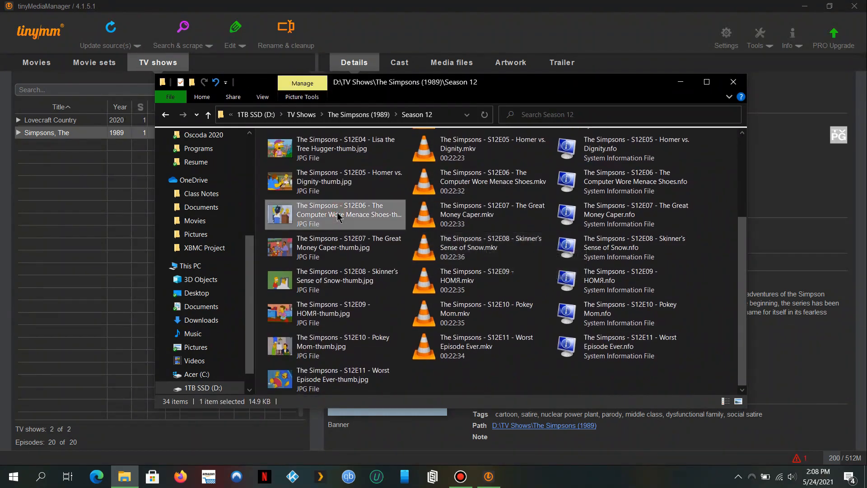
click(443, 222)
click(590, 214)
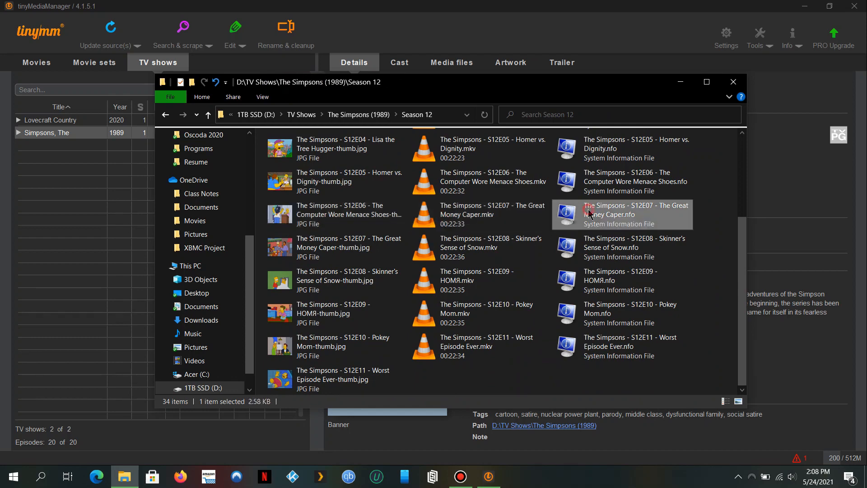
click(733, 81)
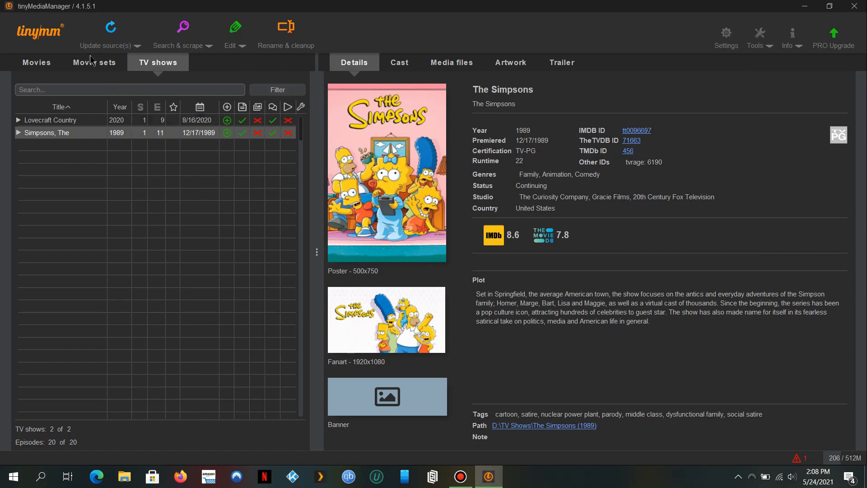
Scrape Monster Hunter in the movie library, accepting the Monster Hunter (2020) match.
click(32, 72)
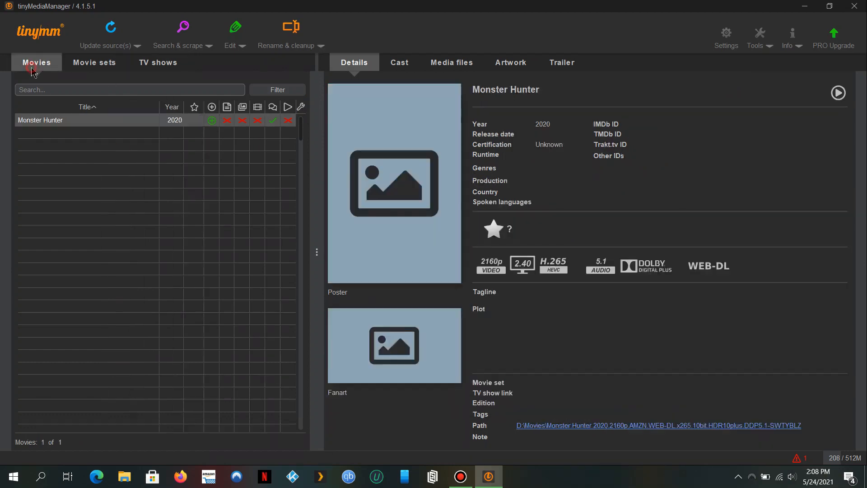
click(185, 30)
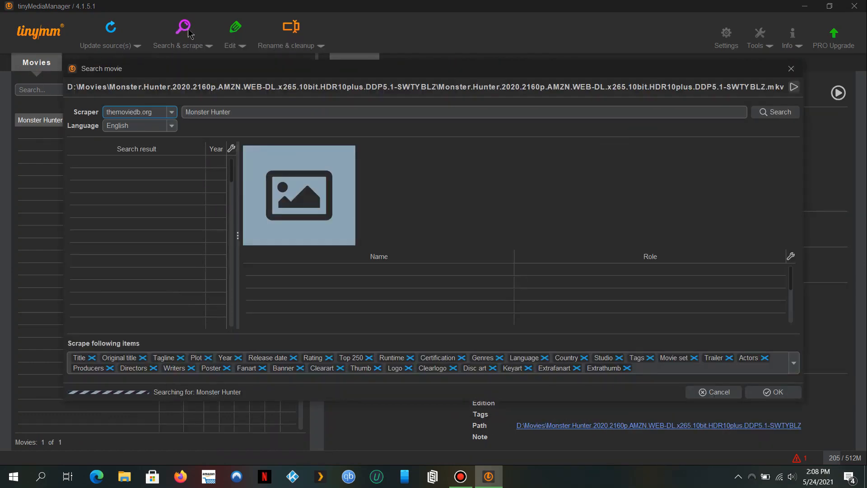
click(787, 393)
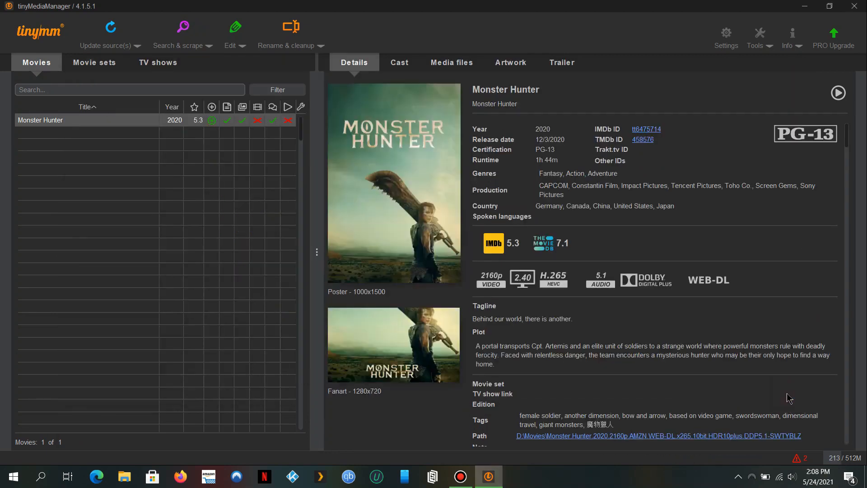
Rename Monster Hunter into its 'Monster Hunter (2020) - [2160p HDR Web-DL]' folder and open that folder on disk.
click(292, 30)
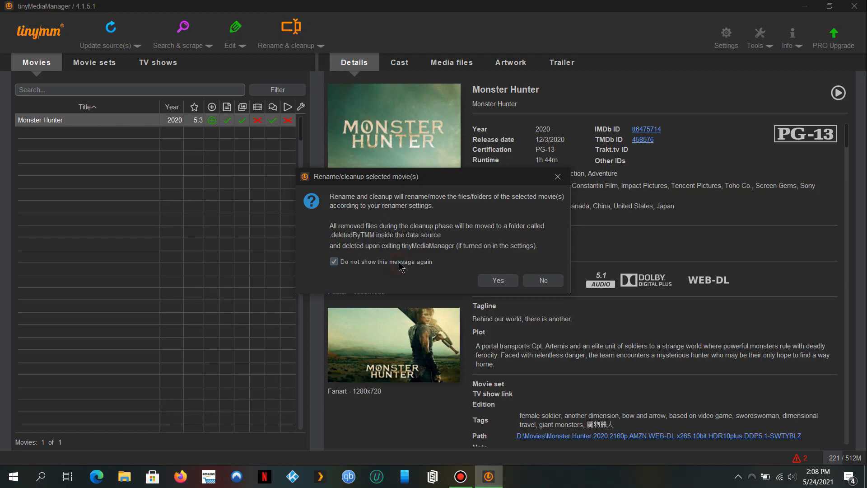
click(493, 280)
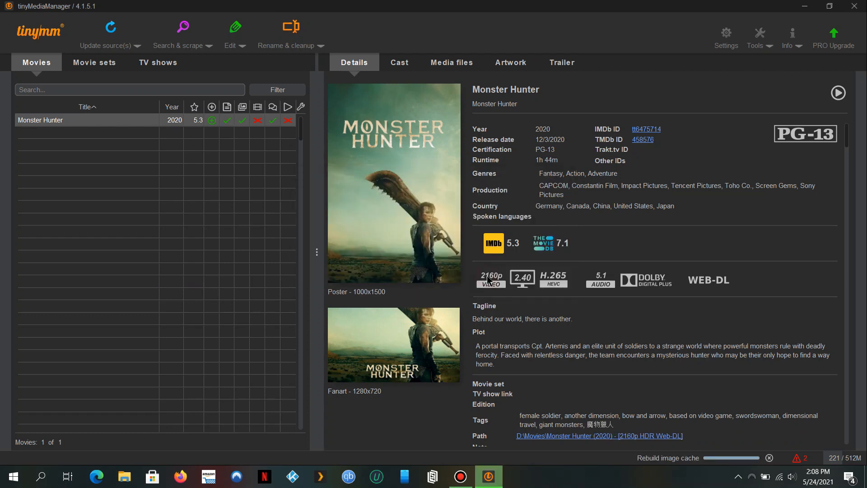
click(666, 436)
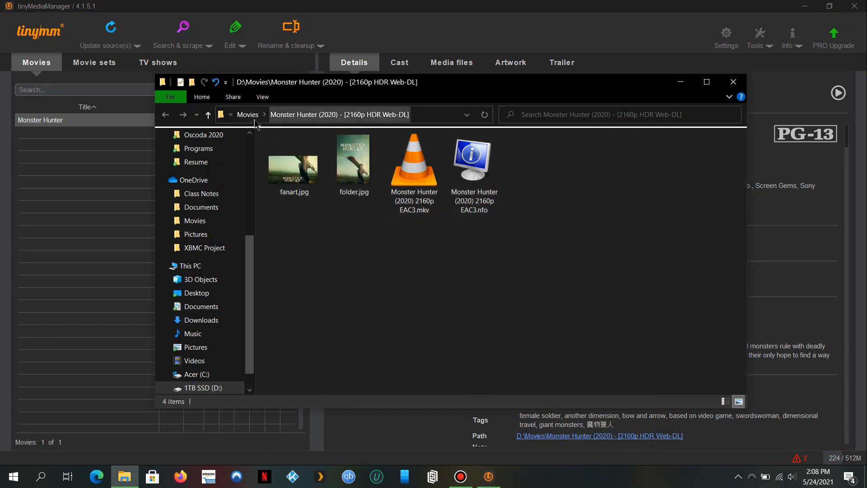
Go up to D:\Movies to verify the Monster Hunter (2020) - [2160p HDR Web-DL] folder, then close File Explorer.
click(247, 114)
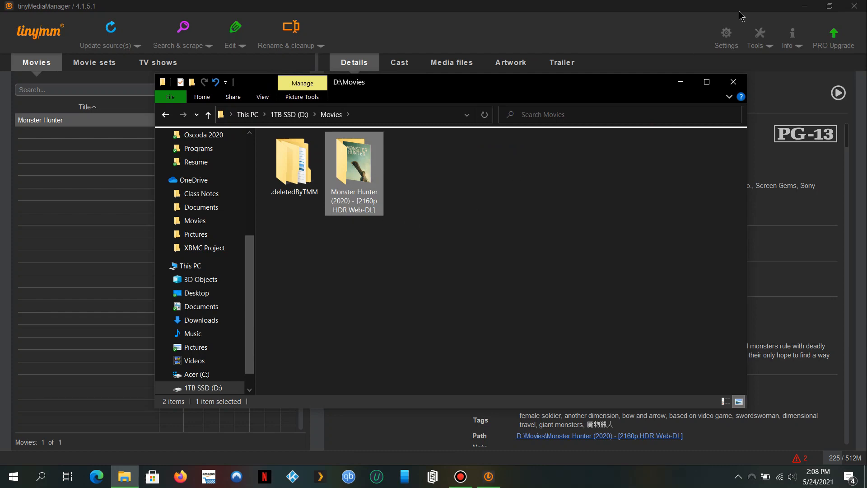
click(734, 83)
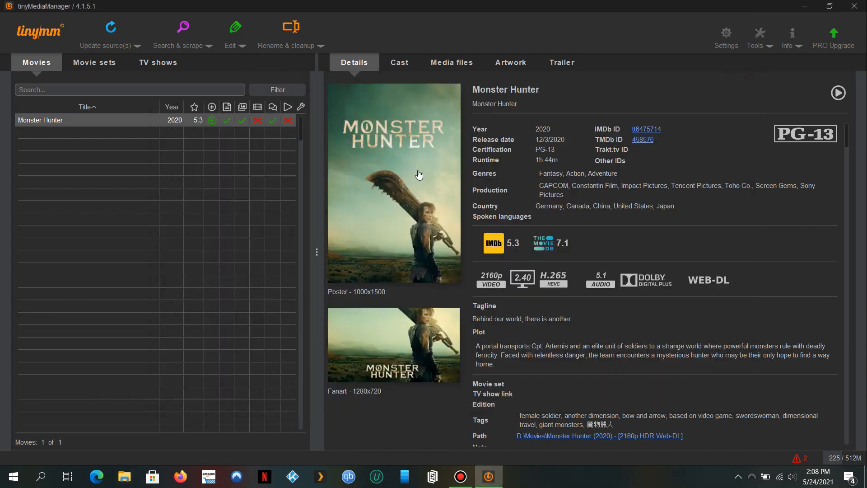
Download Monster Hunter's missing artwork with all artwork sources selected in the scraper list.
right_click(137, 123)
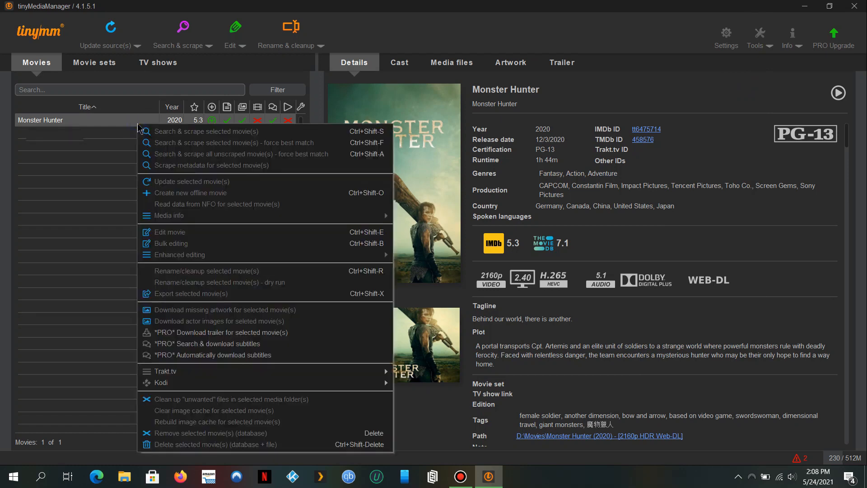
mouse_move(262, 256)
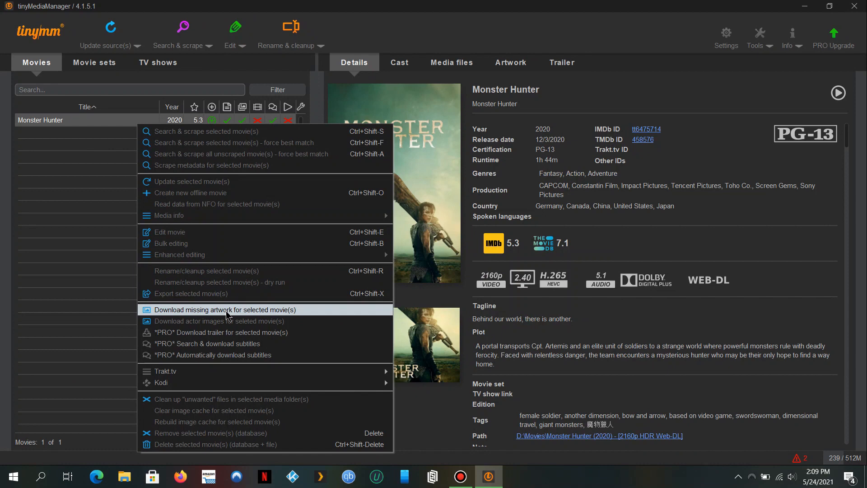
click(226, 310)
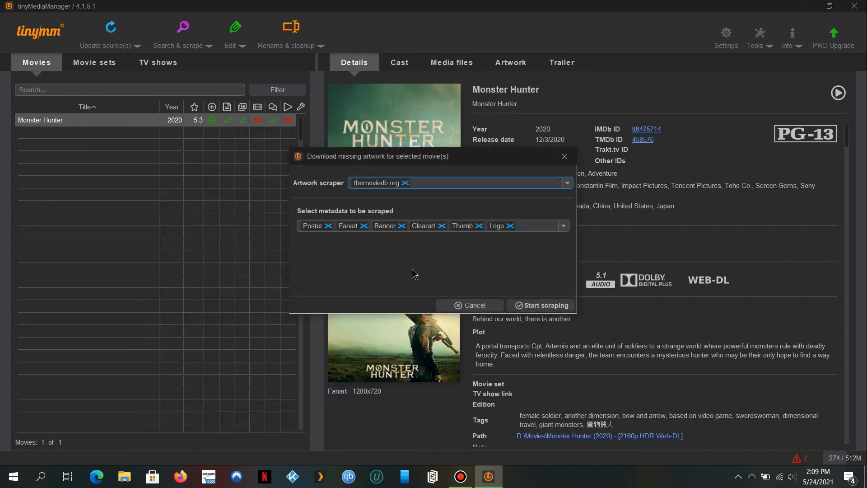
click(568, 183)
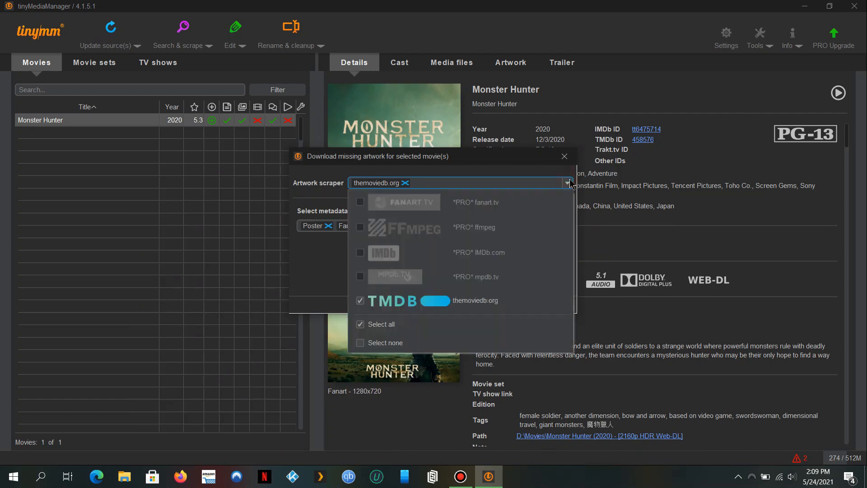
click(359, 202)
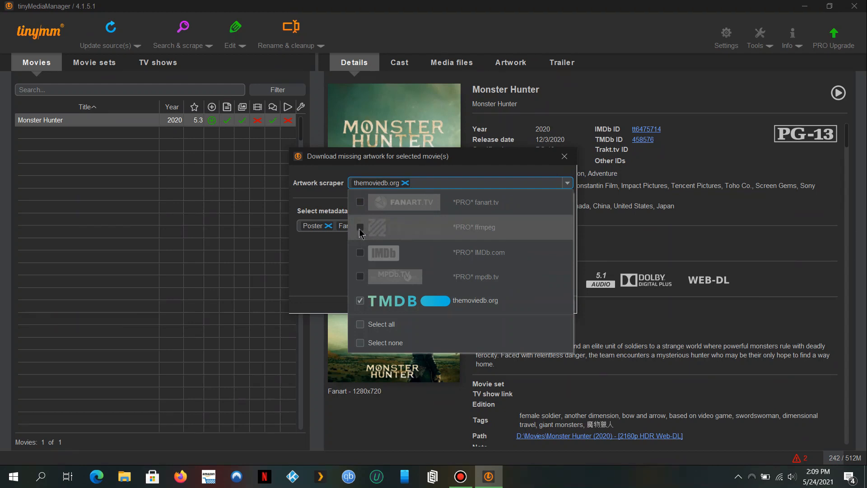
click(361, 325)
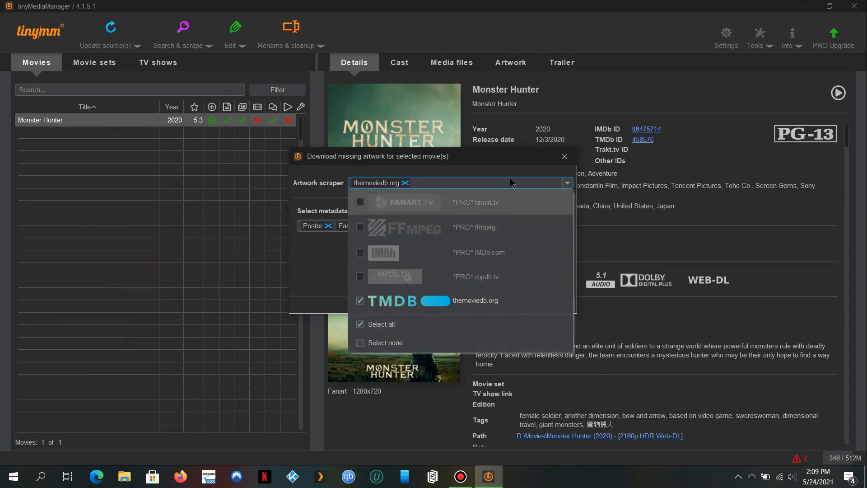
click(511, 162)
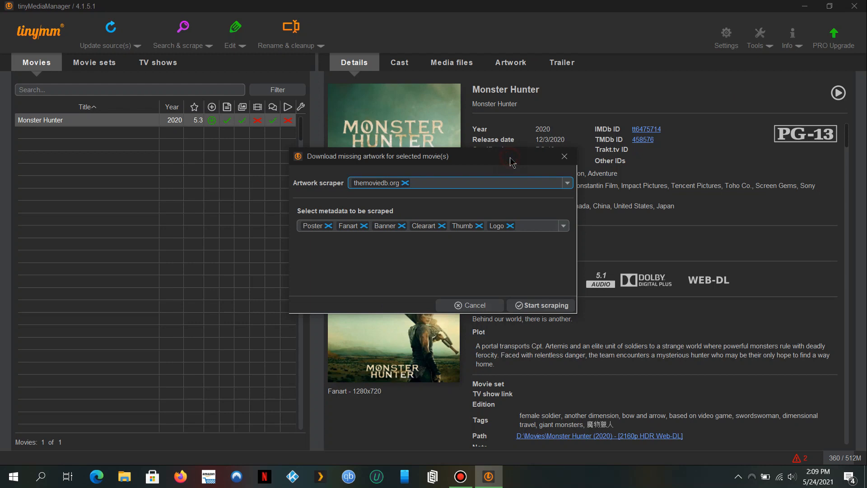
click(561, 312)
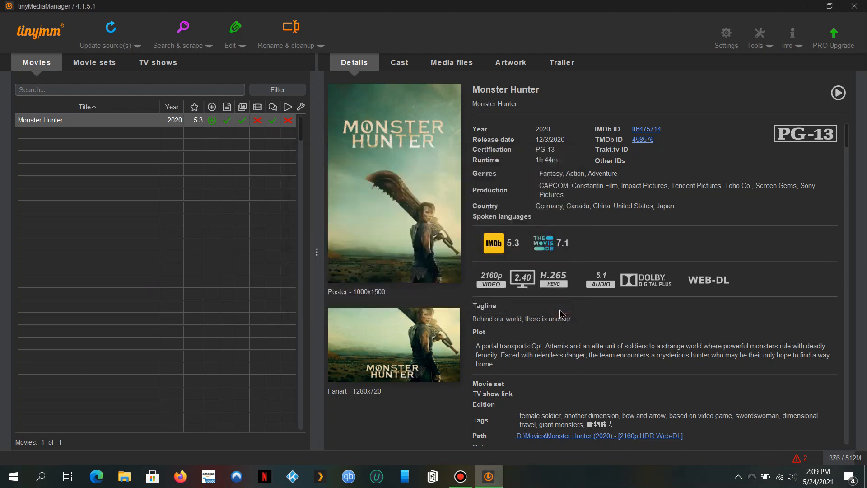
right_click(260, 127)
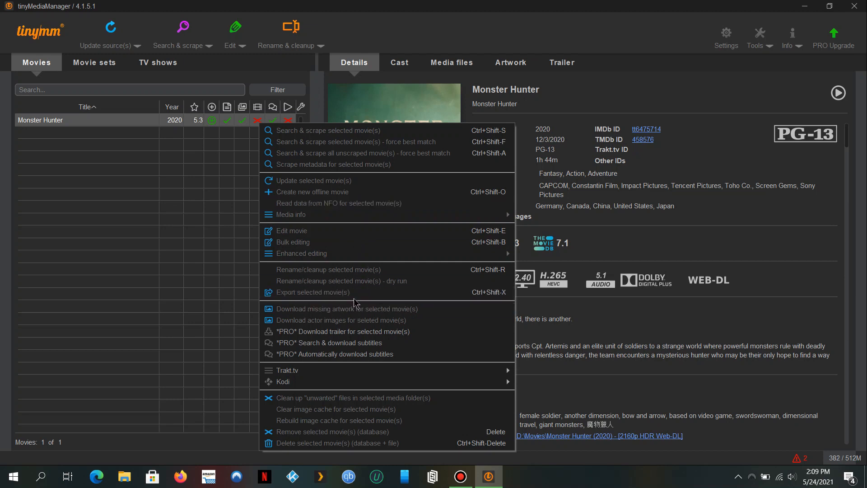
mouse_move(378, 258)
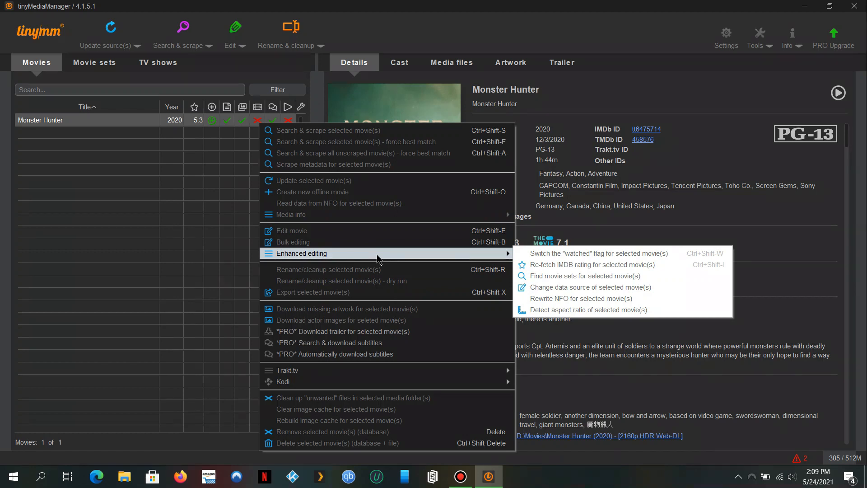
mouse_move(406, 220)
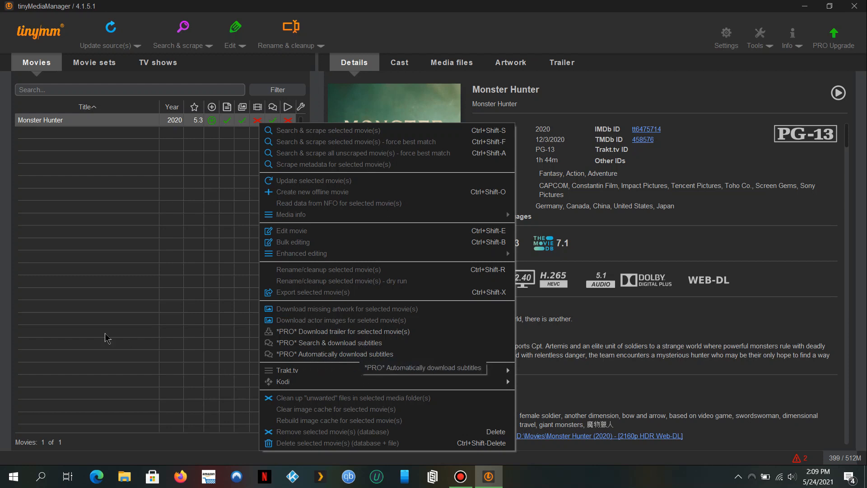
click(55, 320)
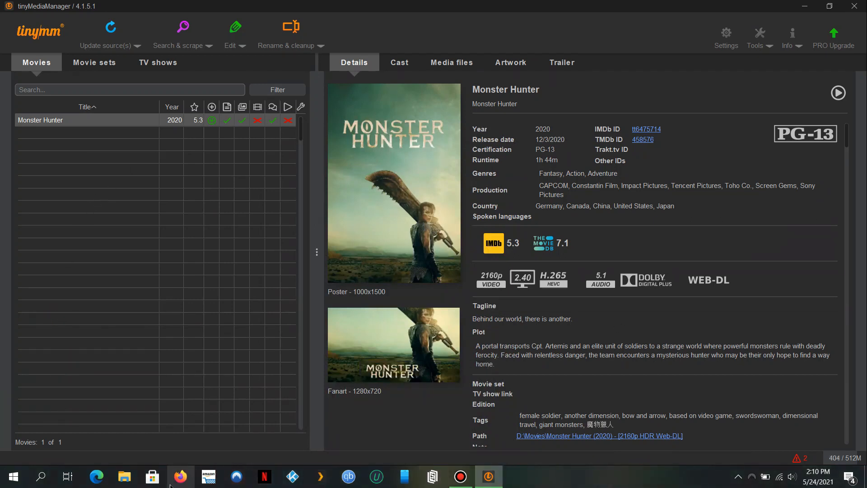
Browse File Explorer to 1TB SSD (D:) > TV Shows, close tinyMediaManager, and open The Simpsons (1989).
click(125, 476)
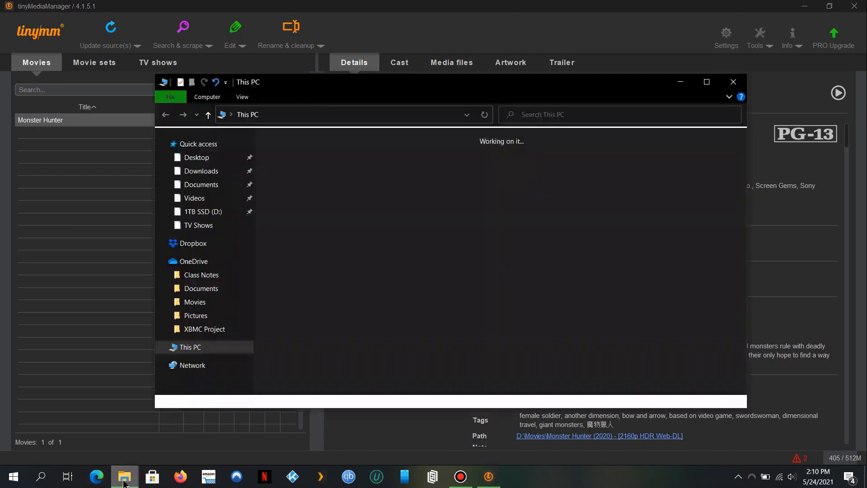
click(201, 372)
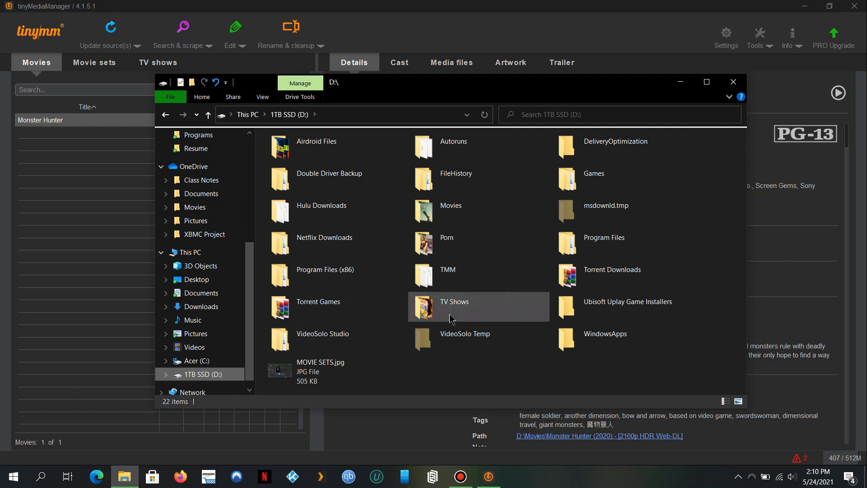
double_click(450, 316)
click(855, 6)
click(348, 183)
double_click(348, 182)
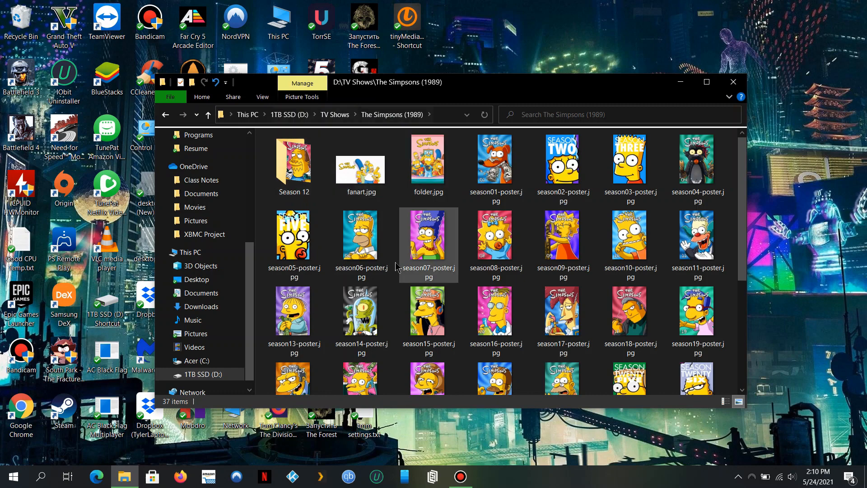